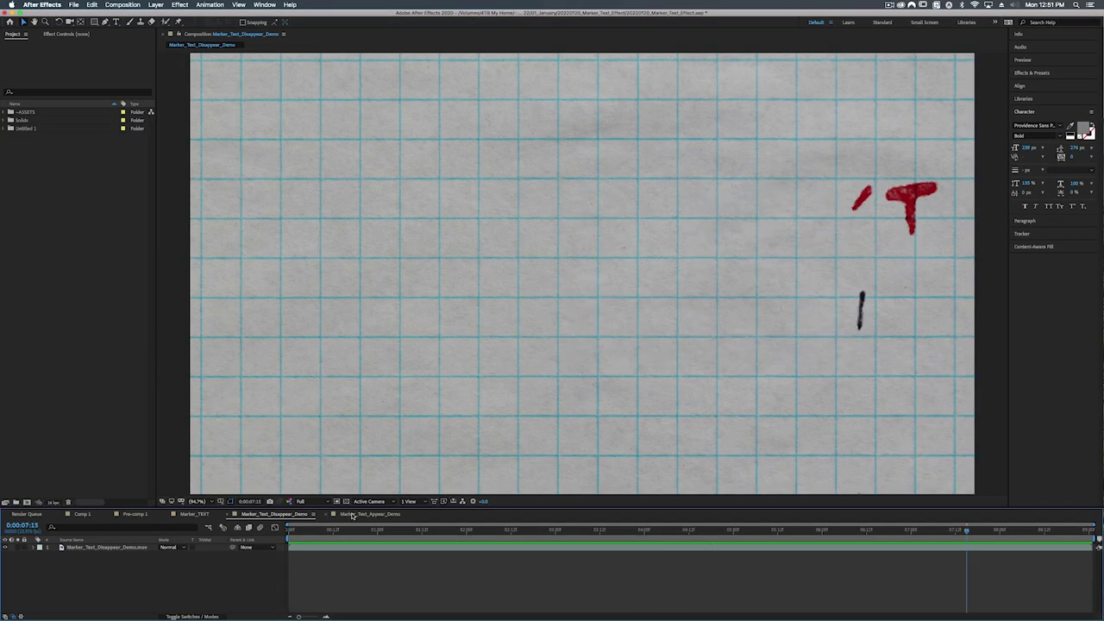
Switch to the Marker_Text_Appear_Demo composition and return to its first frame
click(352, 515)
key(Home)
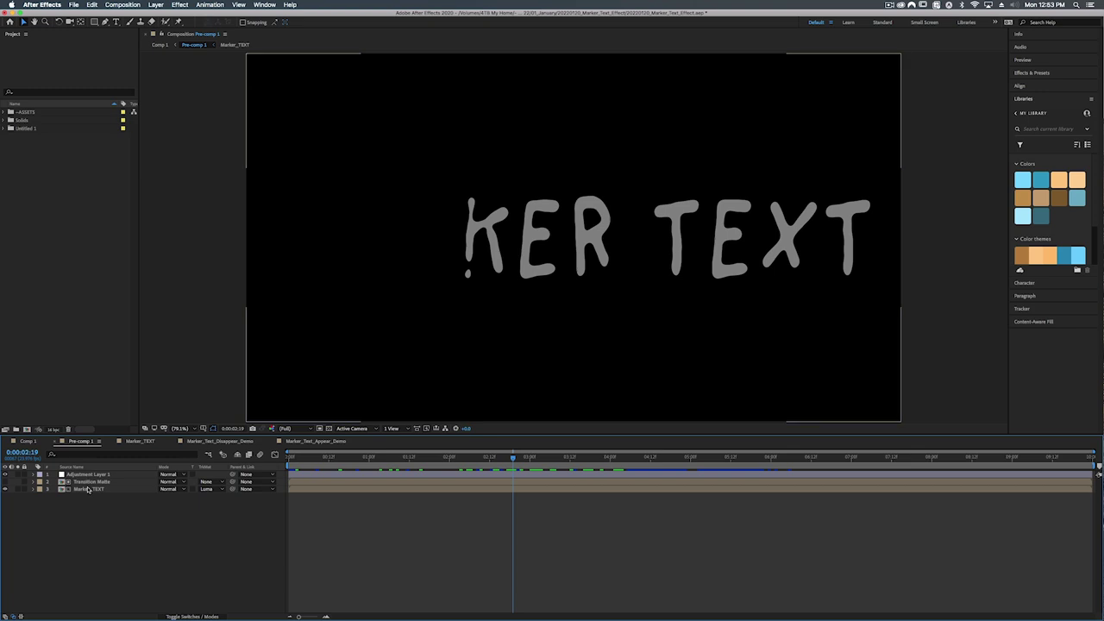
Inspect the Marker_TEXT precomp, Transition Matte and Adjustment Layer 1, then view Comp 1 zoomed out
double_click(89, 489)
click(97, 442)
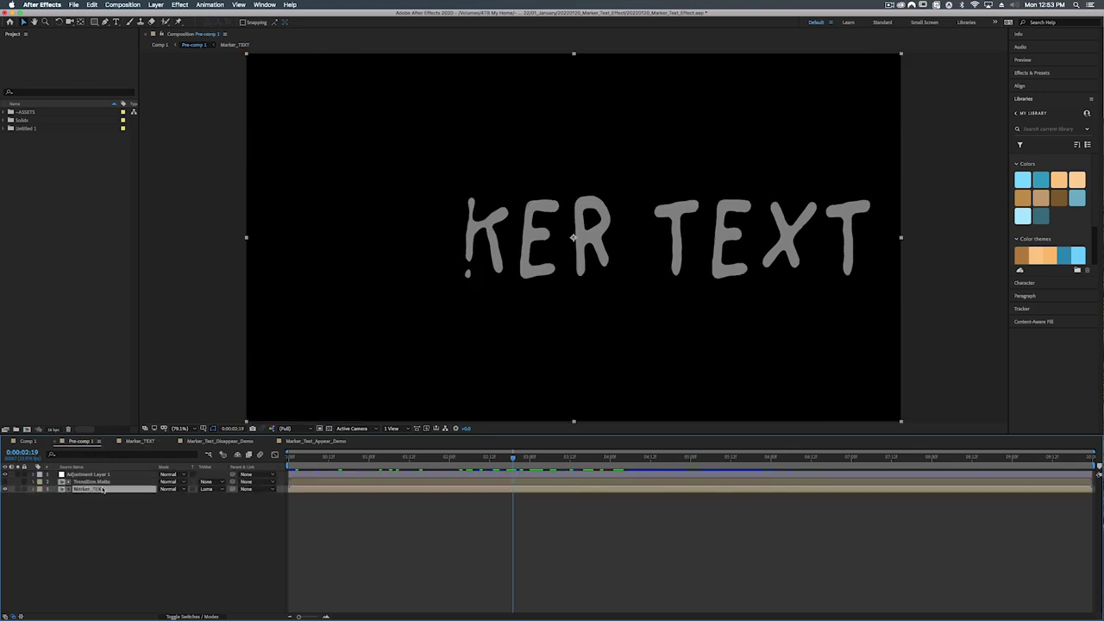
click(87, 481)
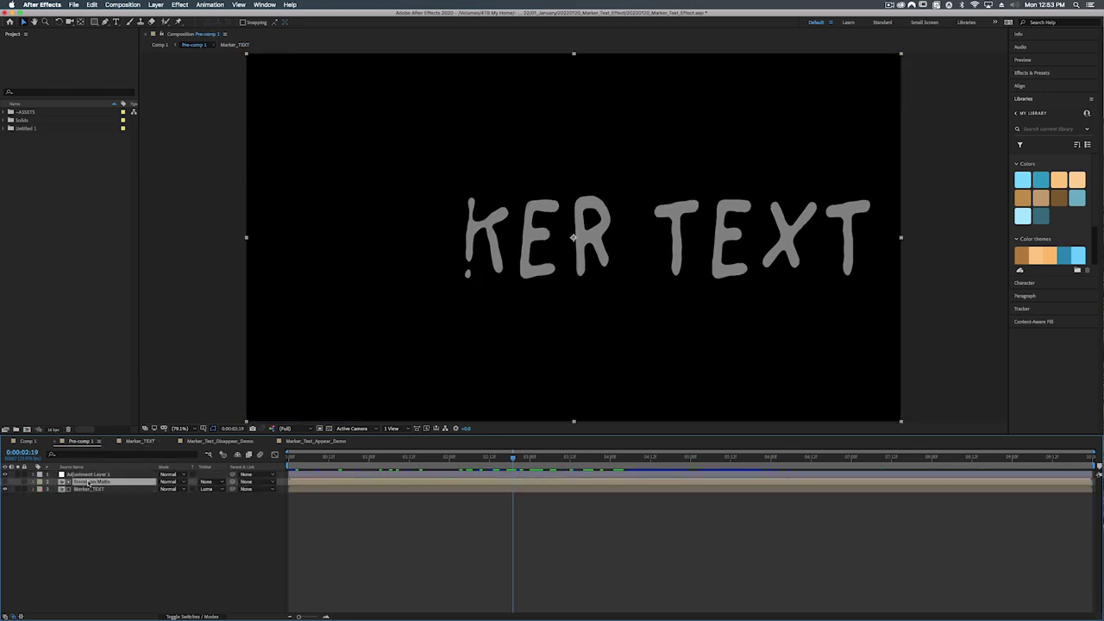
click(91, 474)
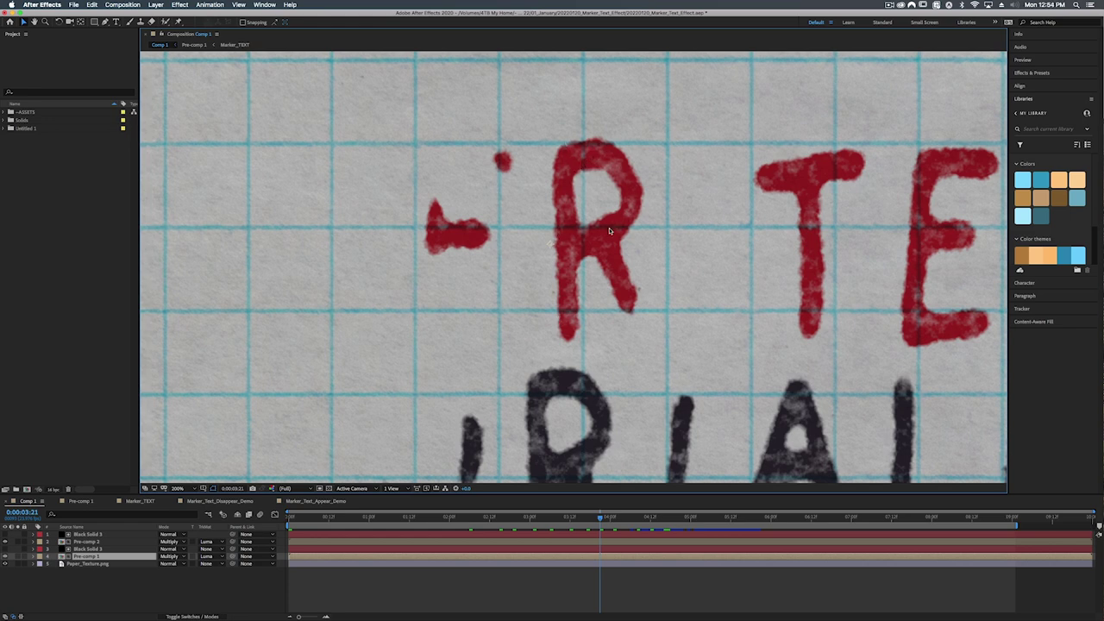
scroll(564, 271, down, 2)
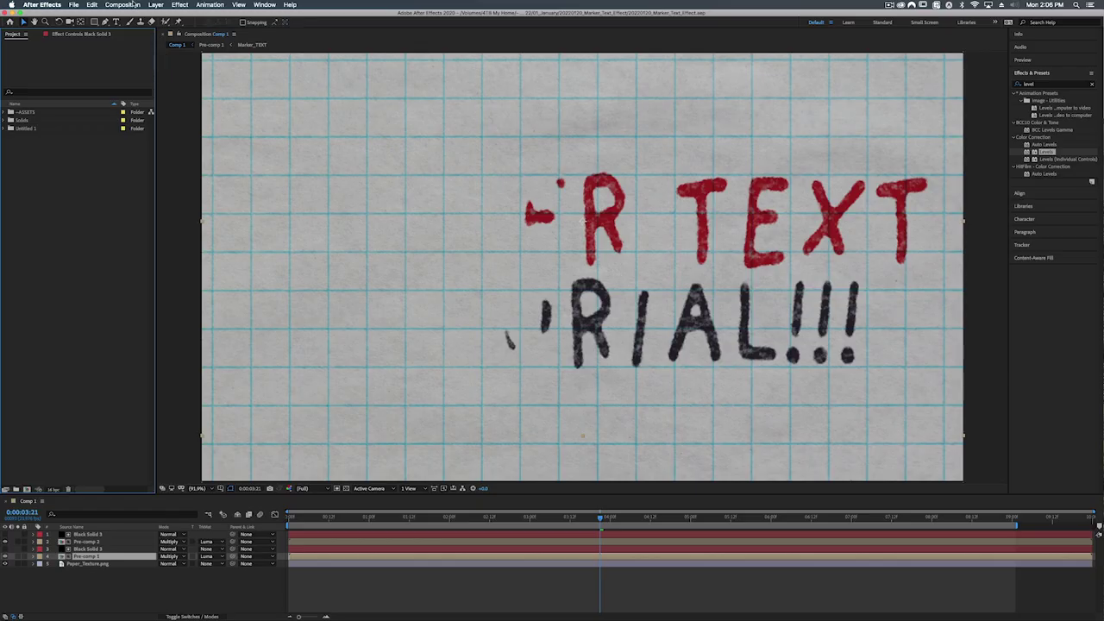
Start a new 1920×1080, 23.976 fps, 8-second composition named --MAIN_COMP
click(133, 6)
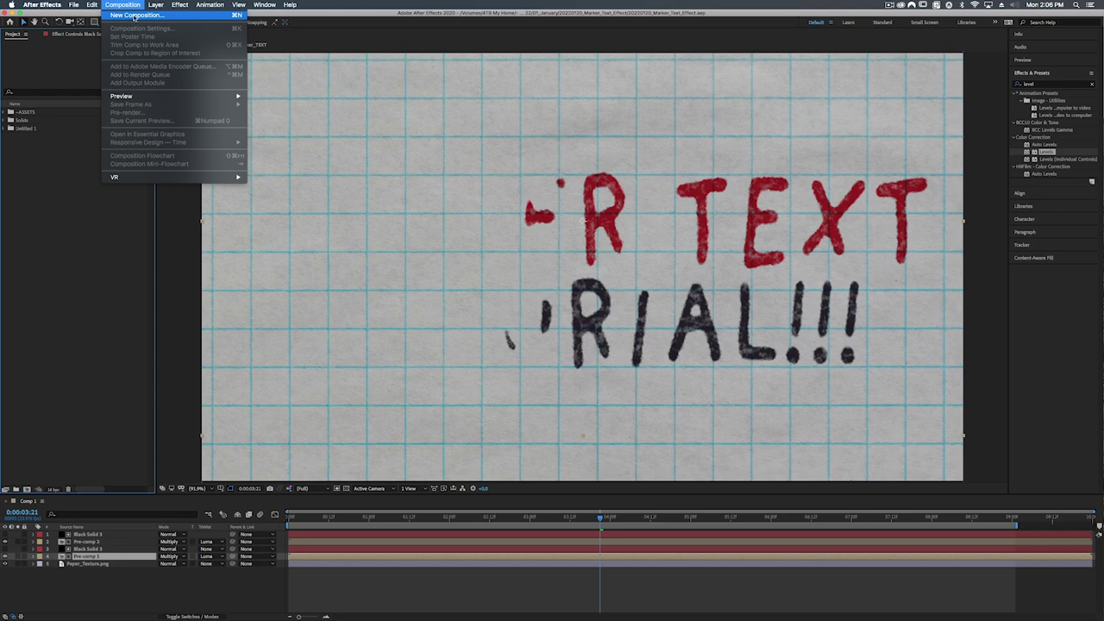
click(237, 16)
text(-)
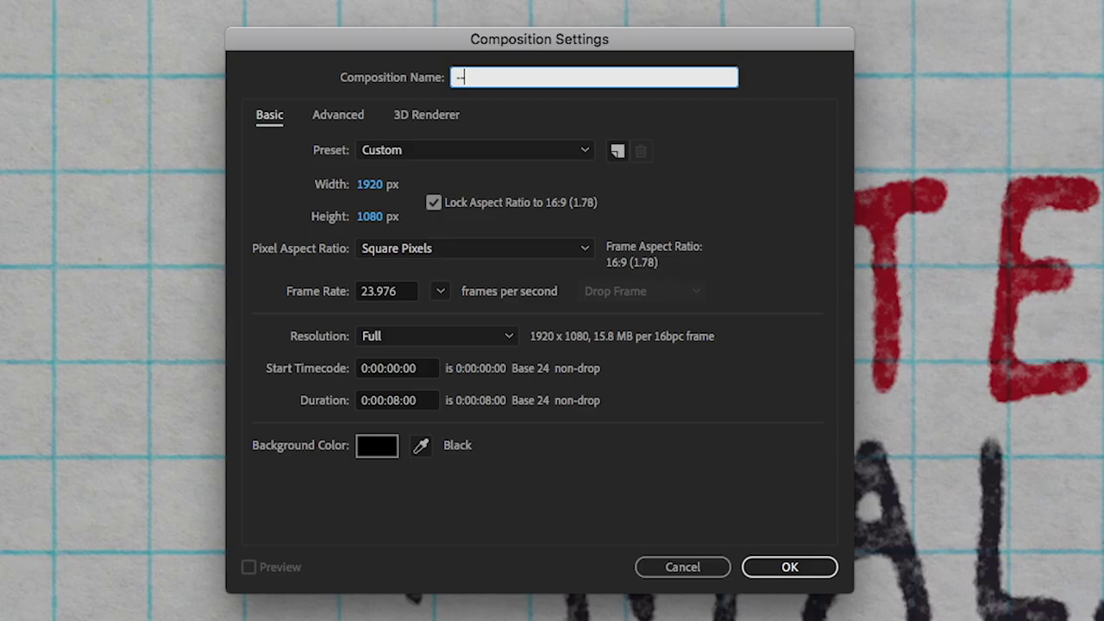
text(-MAIN_COMP)
Confirm --MAIN_COMP and add a 'MARKER INK' text layer set in Providence Sans Pro Bold
click(792, 563)
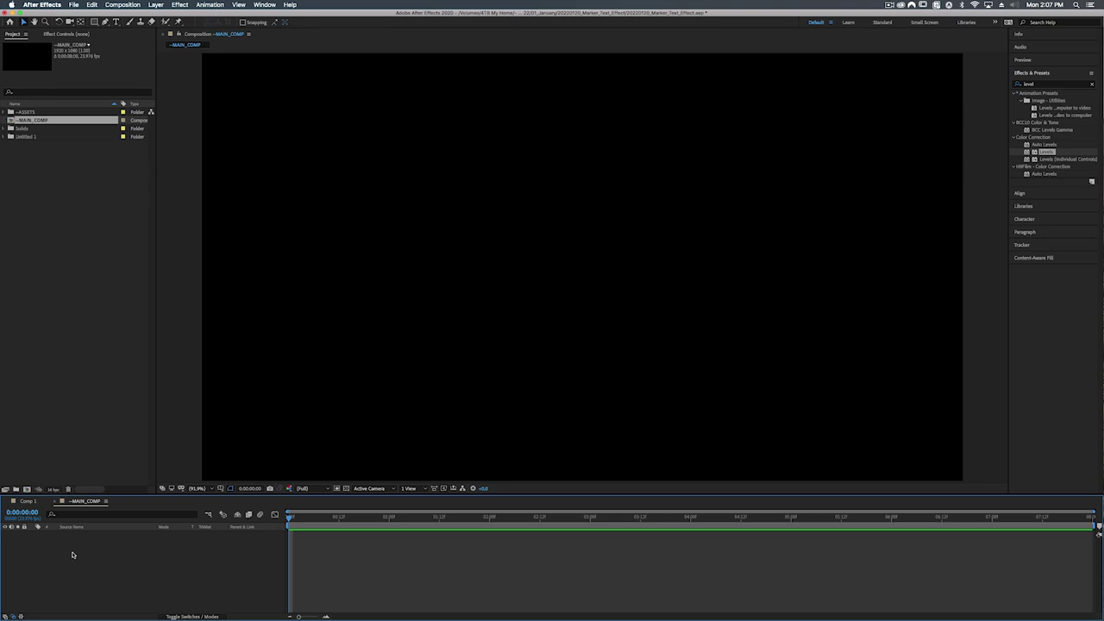
right_click(89, 561)
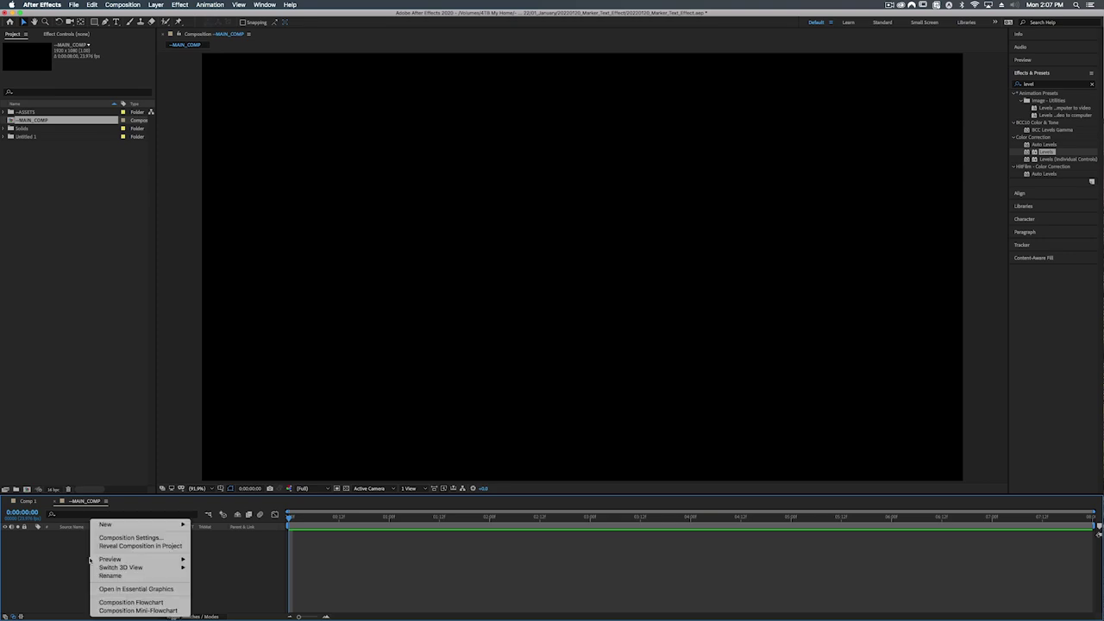
mouse_move(110, 525)
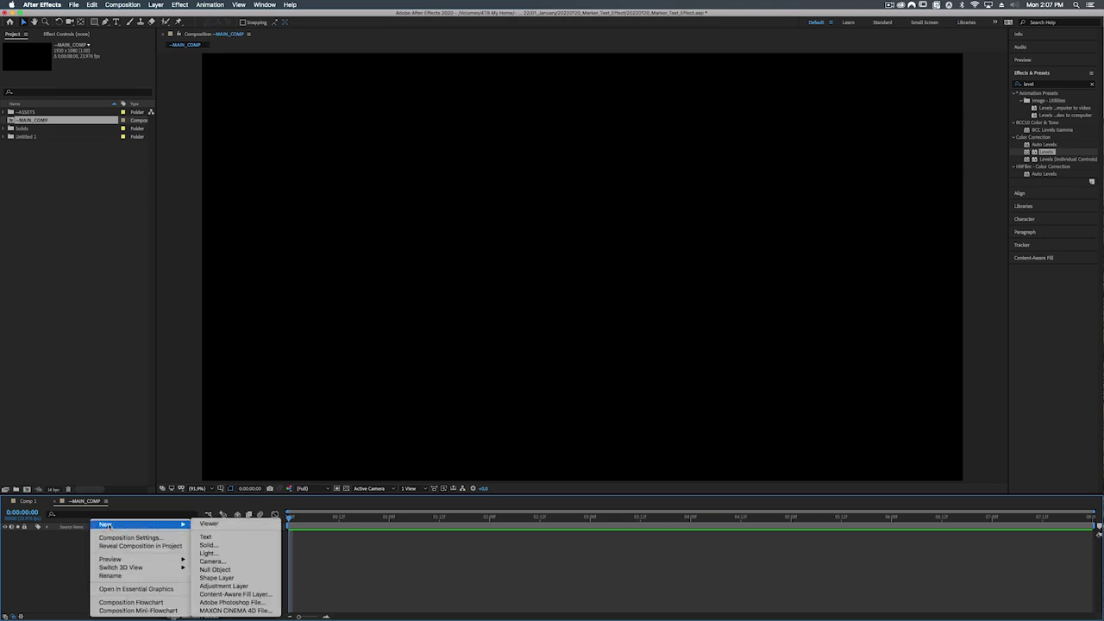
click(206, 537)
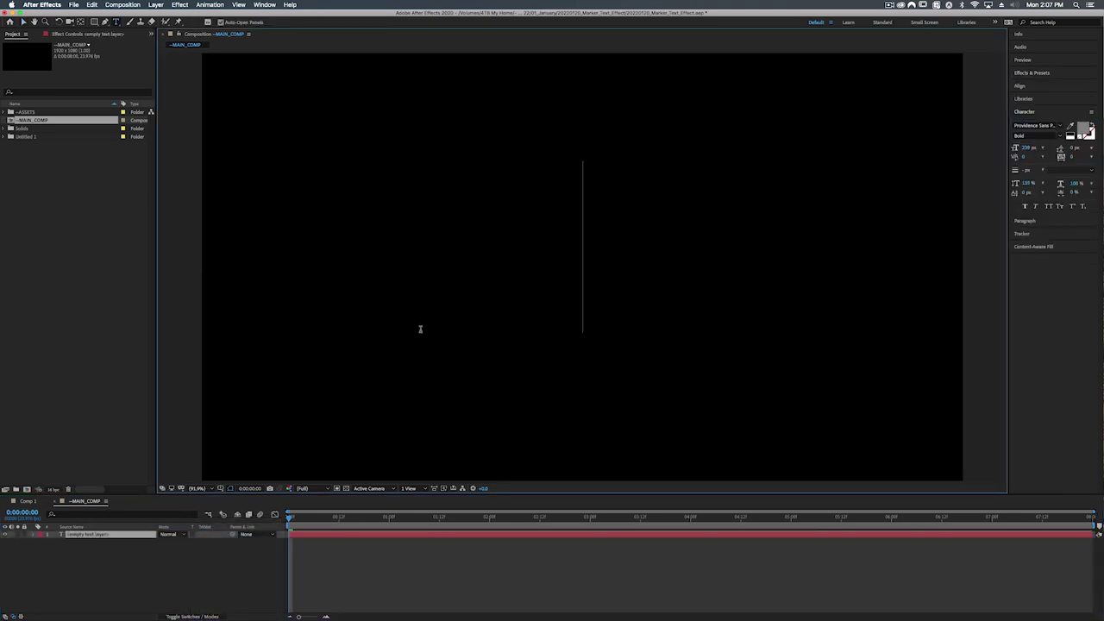
text(MAI)
text(RKER I)
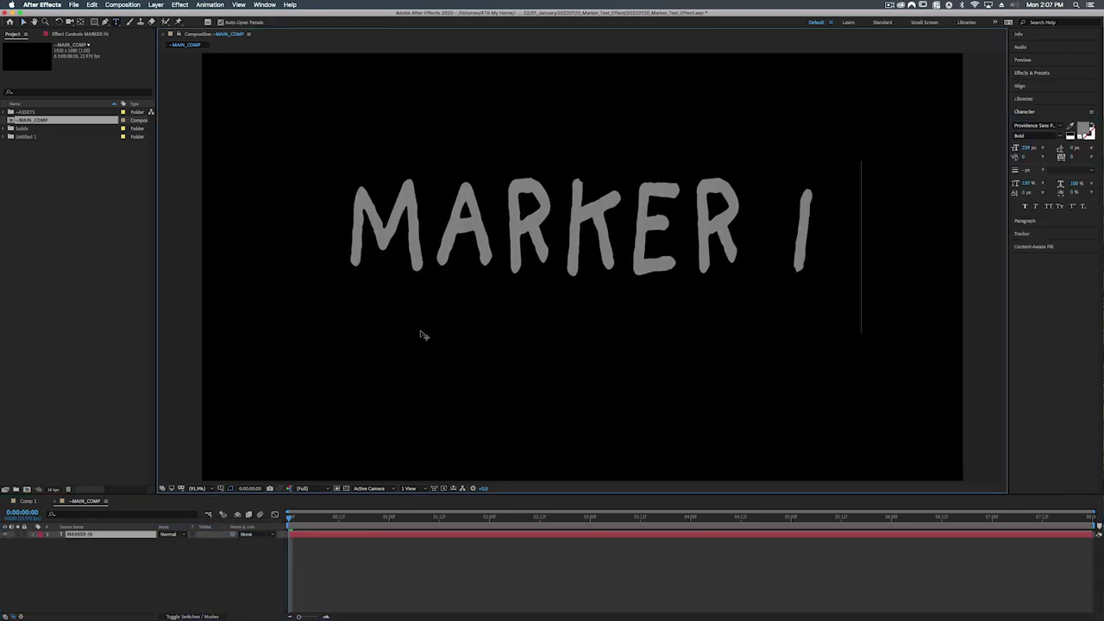
text(N)
text(K)
click(1035, 125)
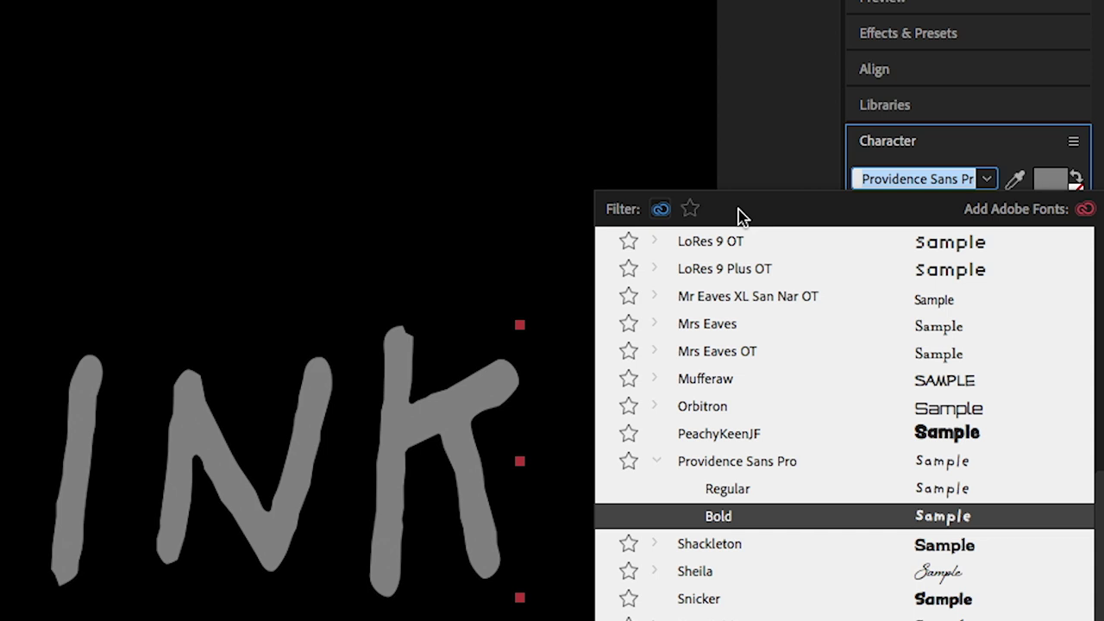
key(Return)
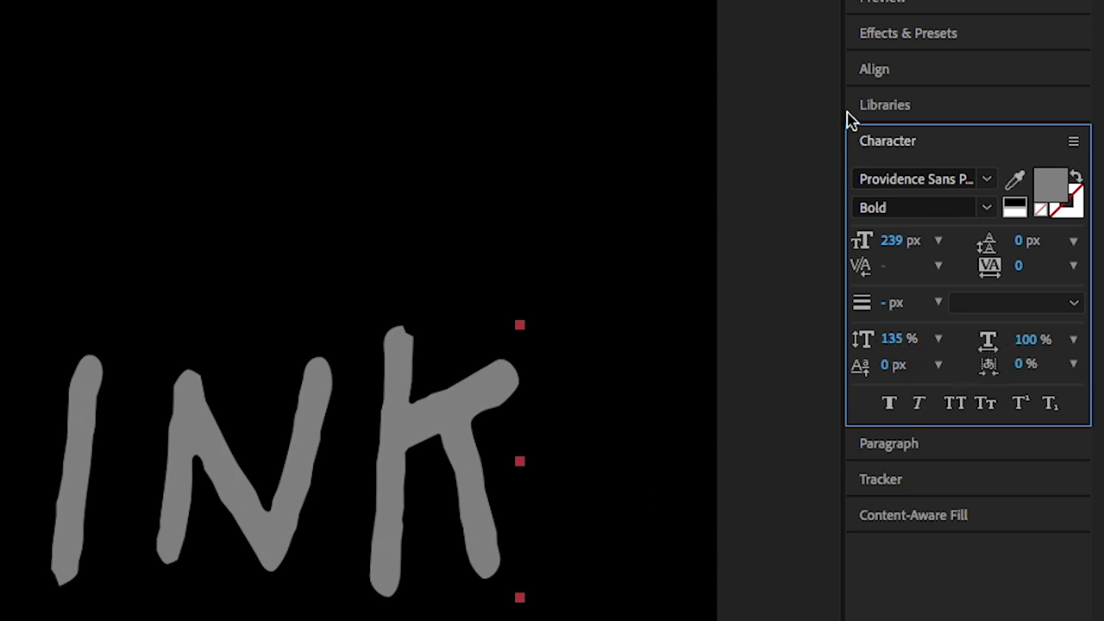
Vertically centre the MARKER INK layer, then nest it in a new TEXT_HOLDER_PC precomp
click(882, 76)
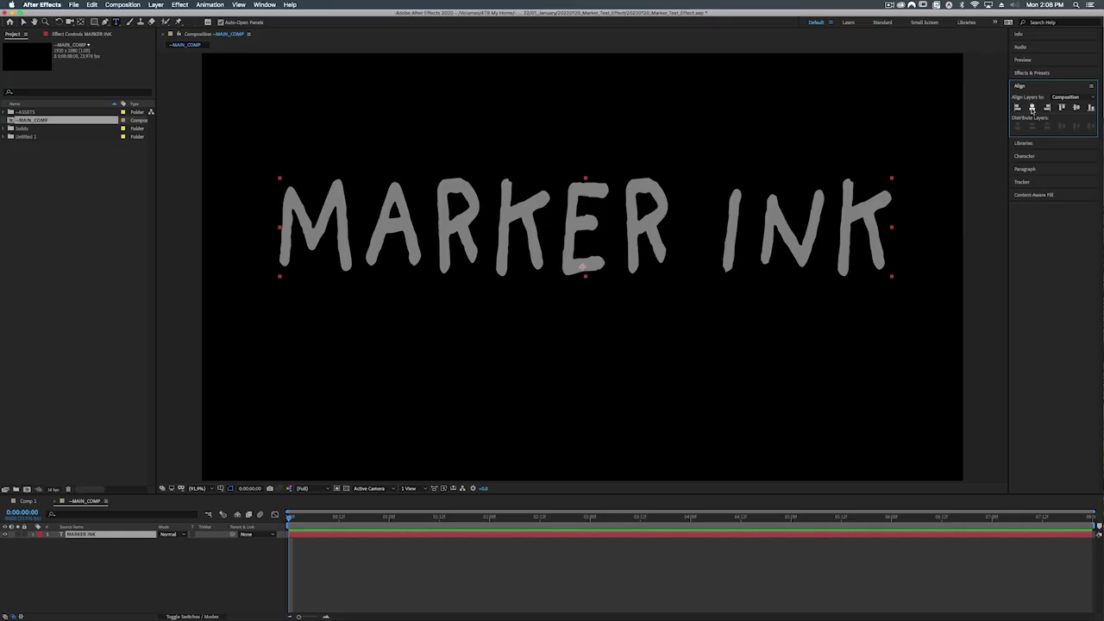
click(1076, 108)
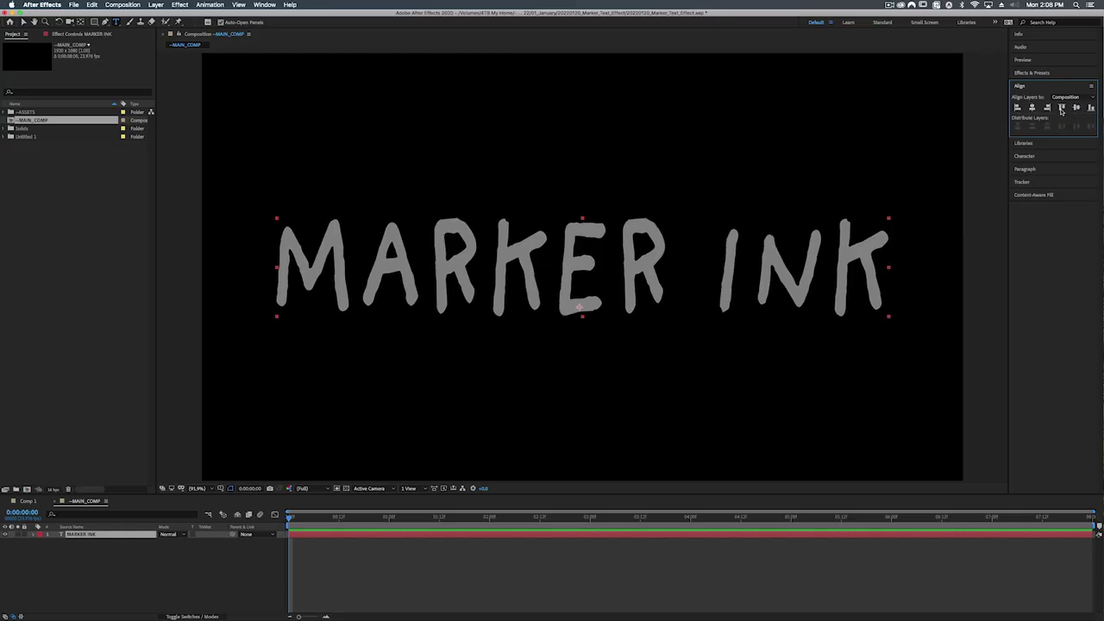
click(87, 538)
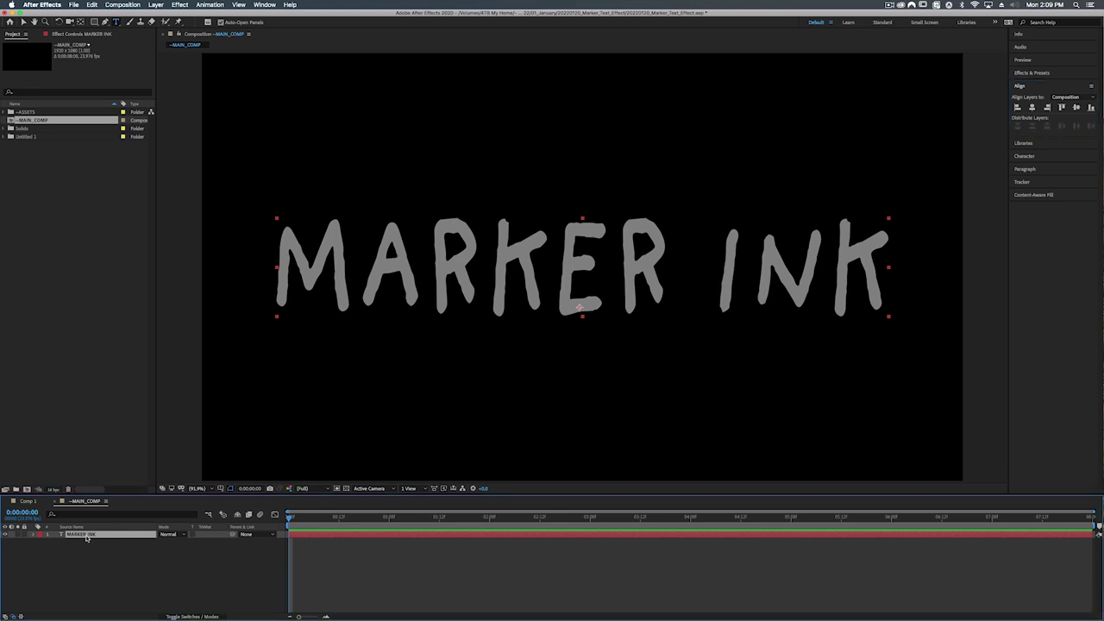
key(shift+super+c)
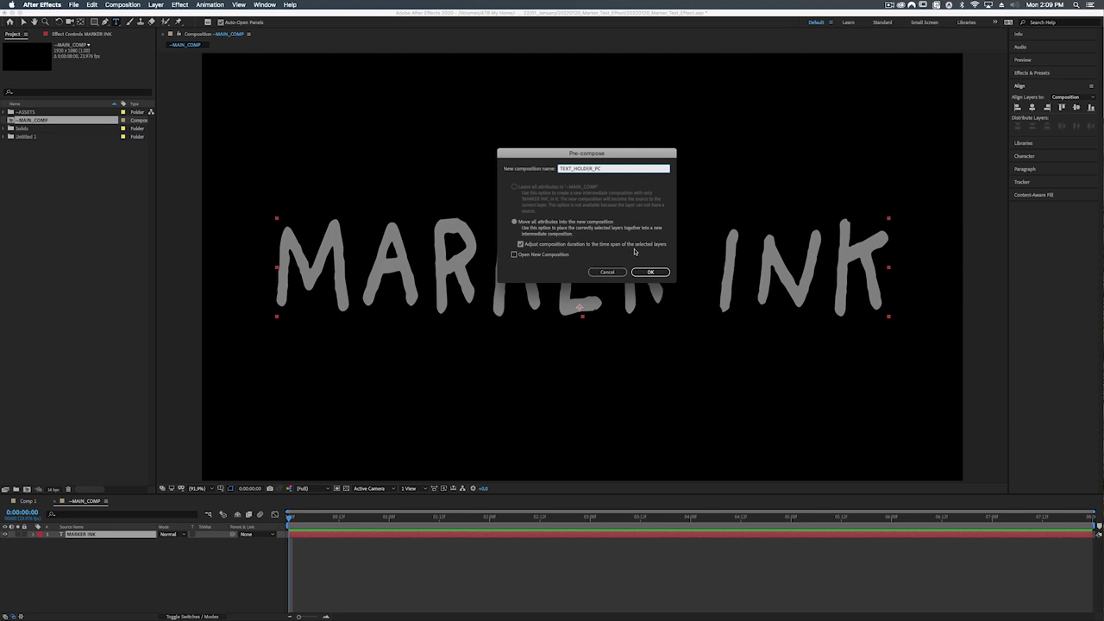
click(650, 272)
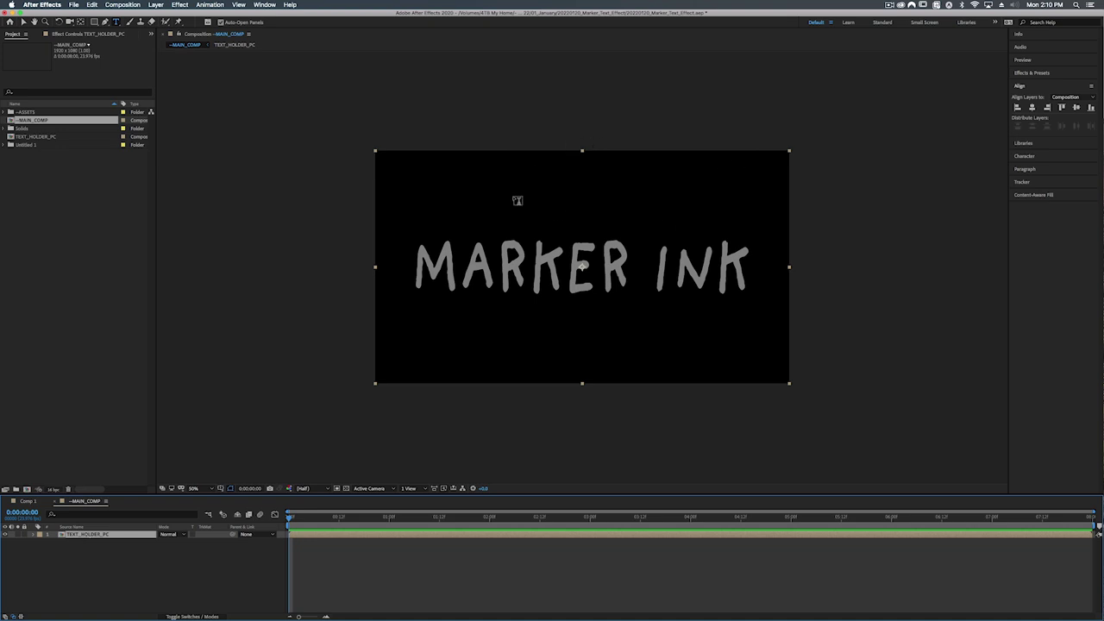
Open TEXT_HOLDER_PC and draw a tight region of interest around the MARKER INK text
click(84, 535)
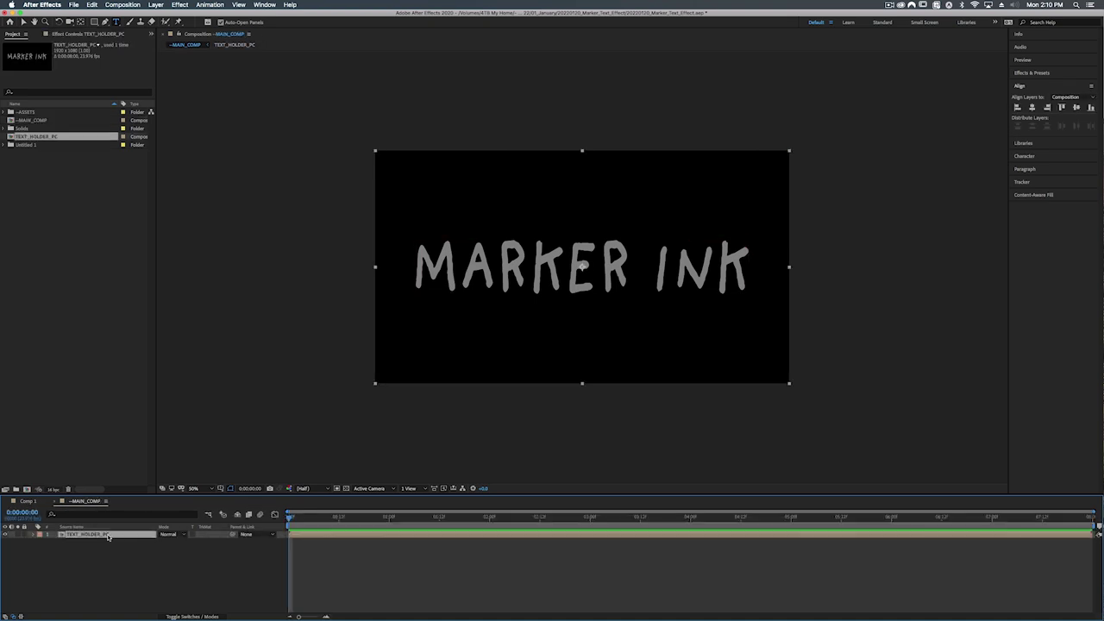
double_click(107, 537)
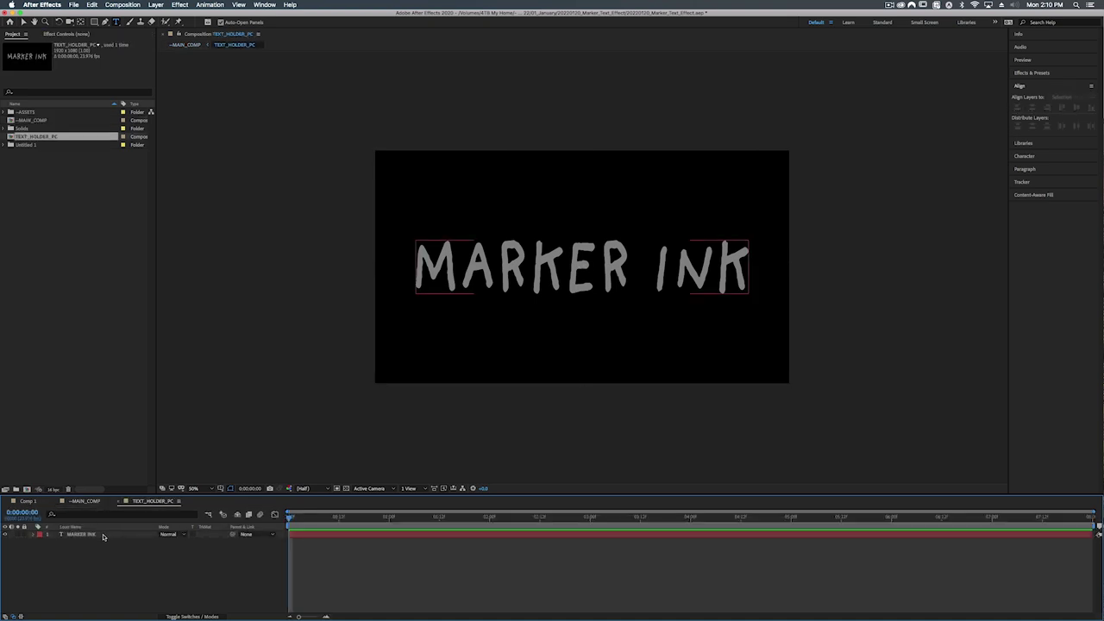
key(F2)
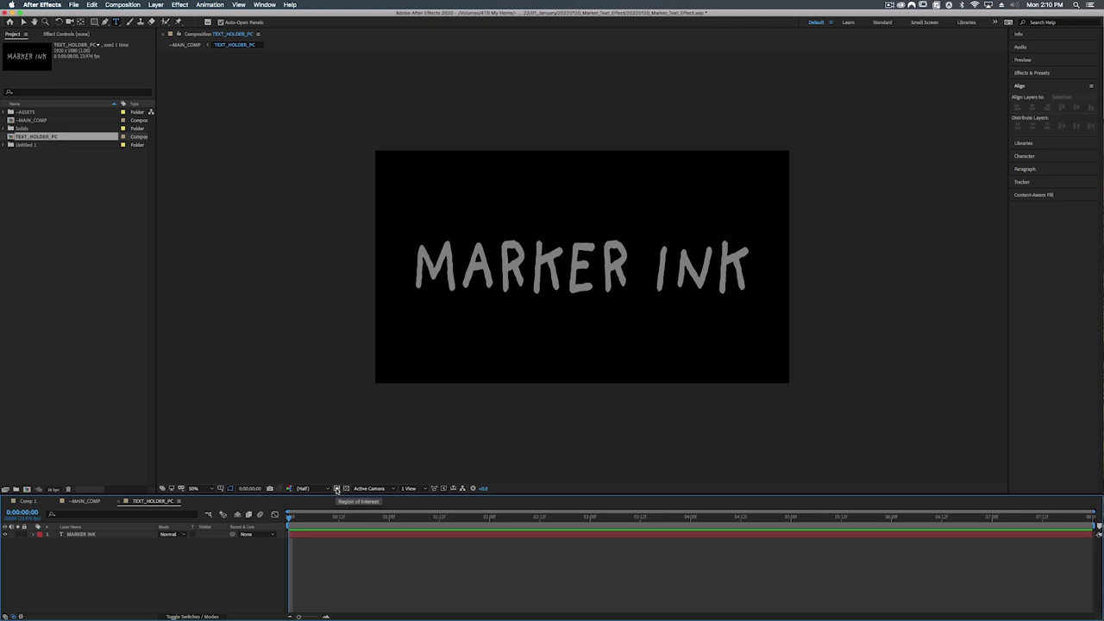
click(336, 489)
mouse_move(391, 229)
mouse_down()
mouse_move(715, 308)
mouse_move(767, 294)
mouse_move(775, 302)
mouse_move(764, 308)
mouse_up()
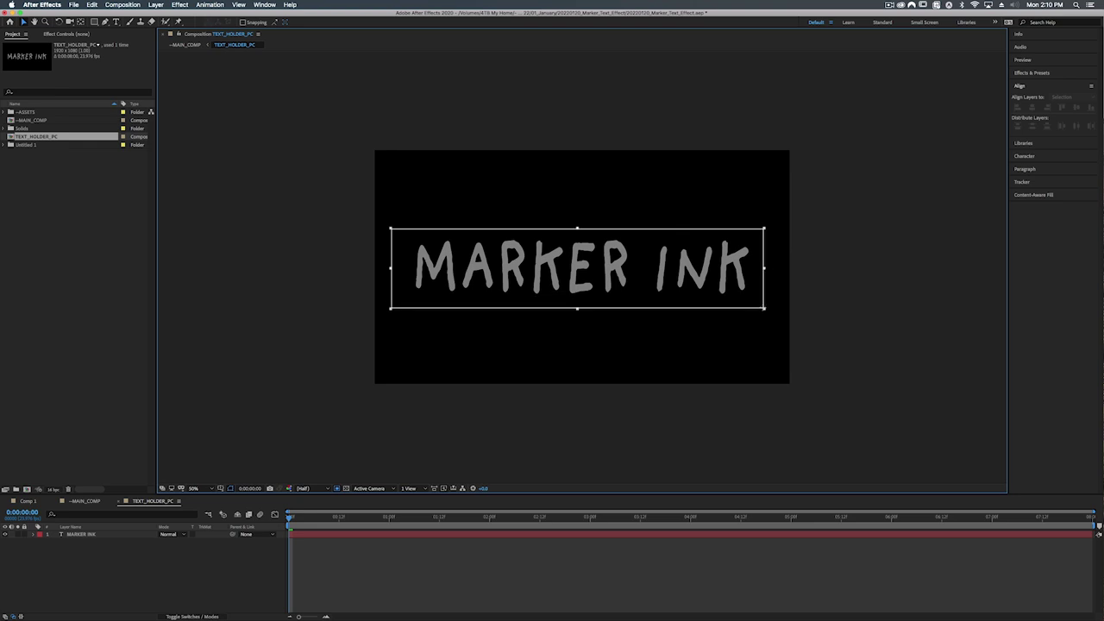
drag(577, 308, 577, 298)
drag(578, 229, 582, 235)
drag(577, 299, 578, 307)
drag(577, 235, 578, 231)
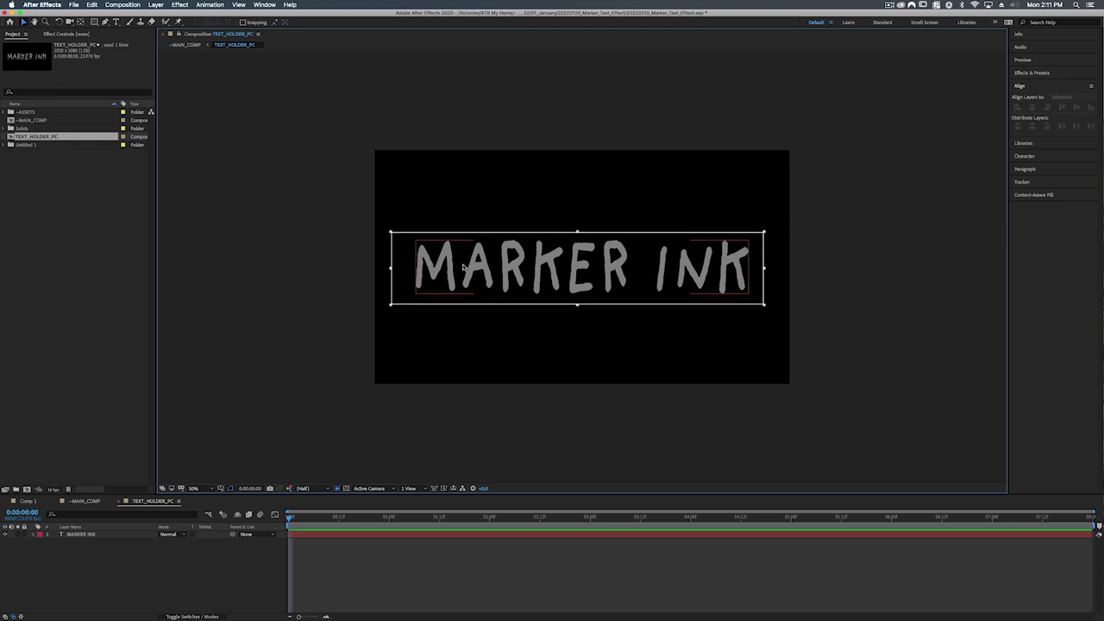
drag(391, 268, 397, 267)
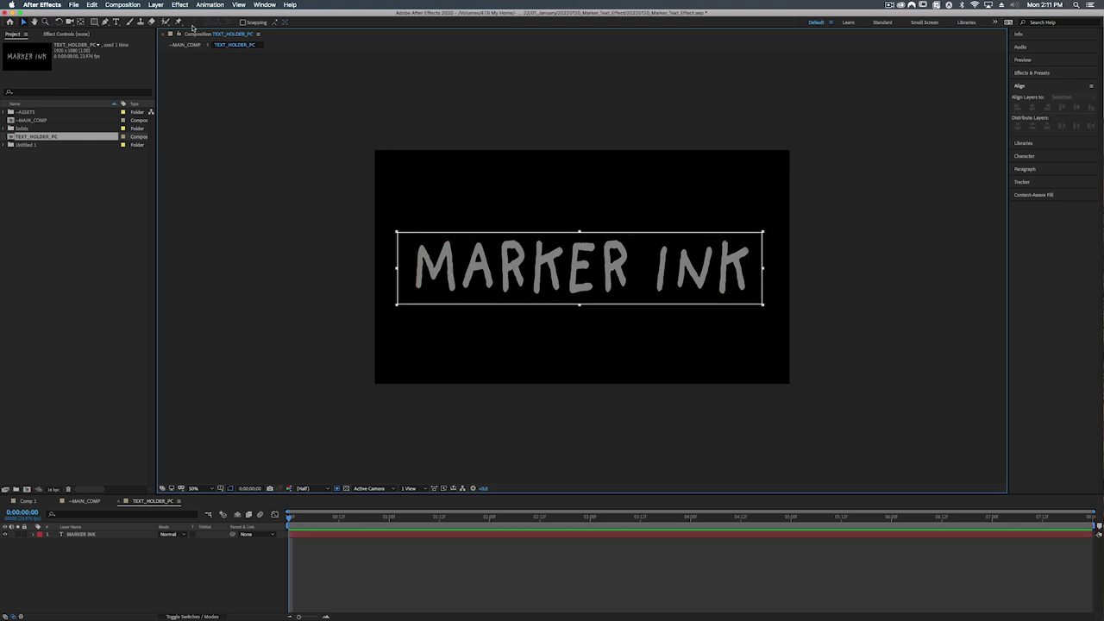
Crop the comp to the region of interest, centre the text horizontally, and return to --MAIN_COMP
click(124, 6)
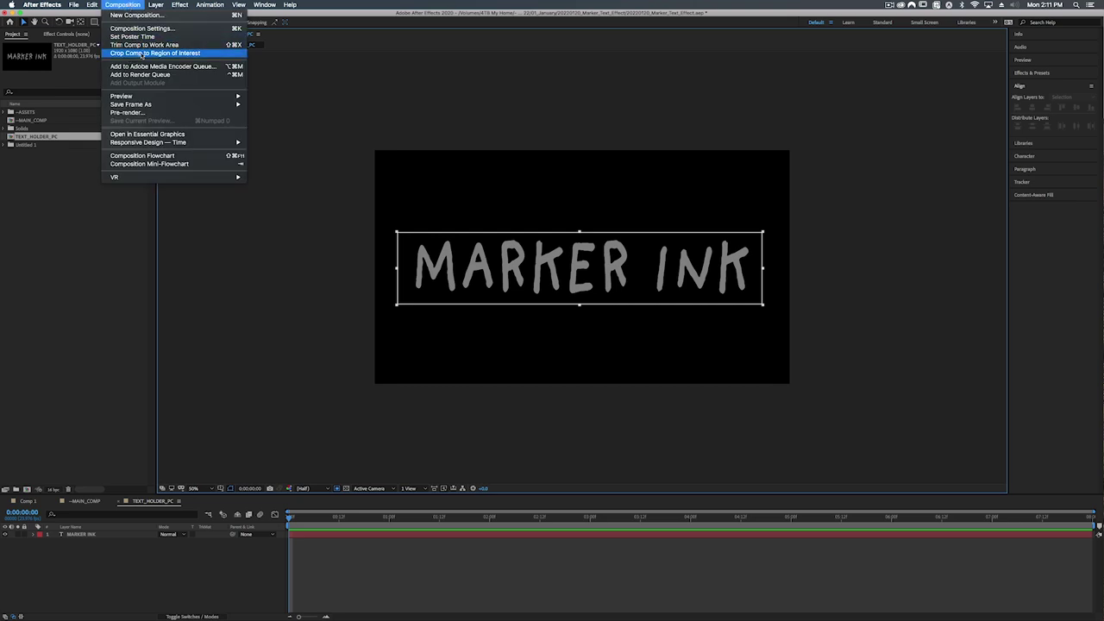
click(142, 54)
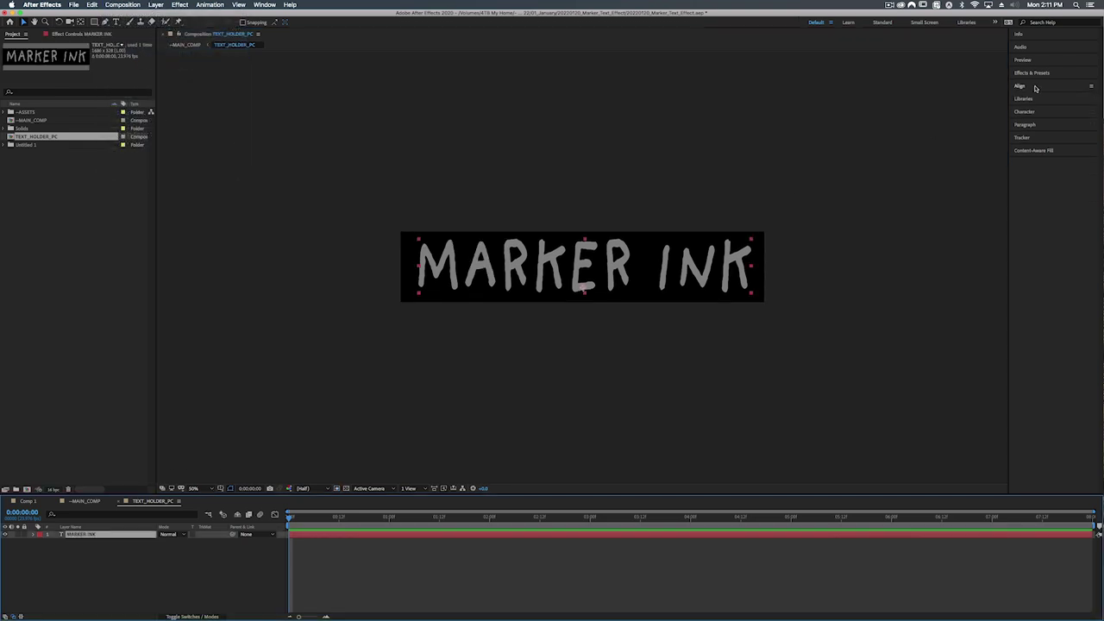
click(1035, 88)
click(1033, 107)
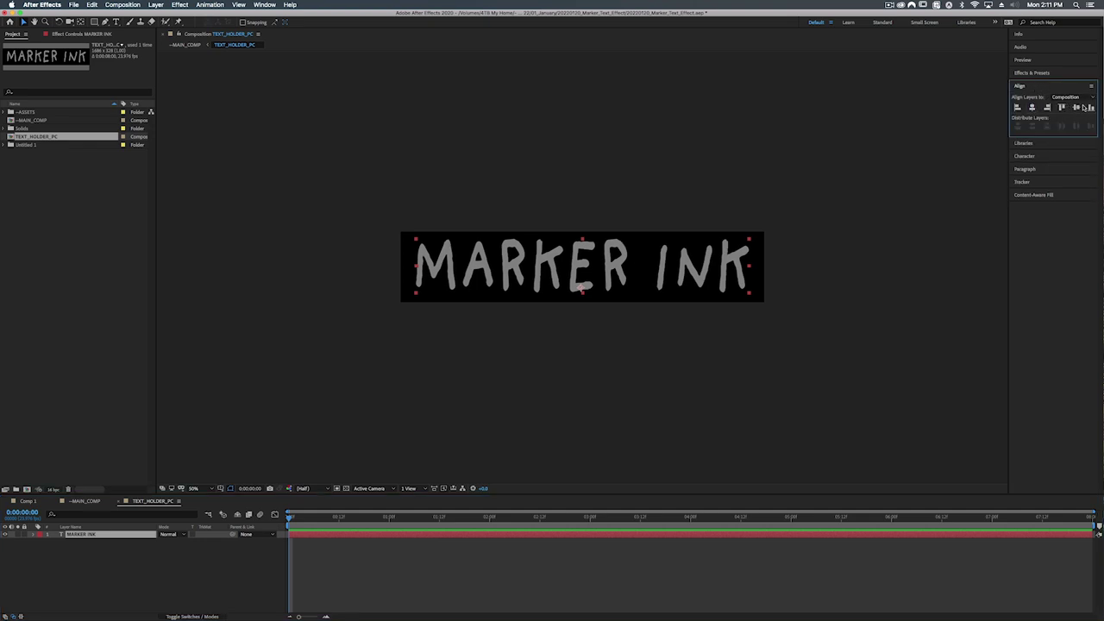
click(87, 501)
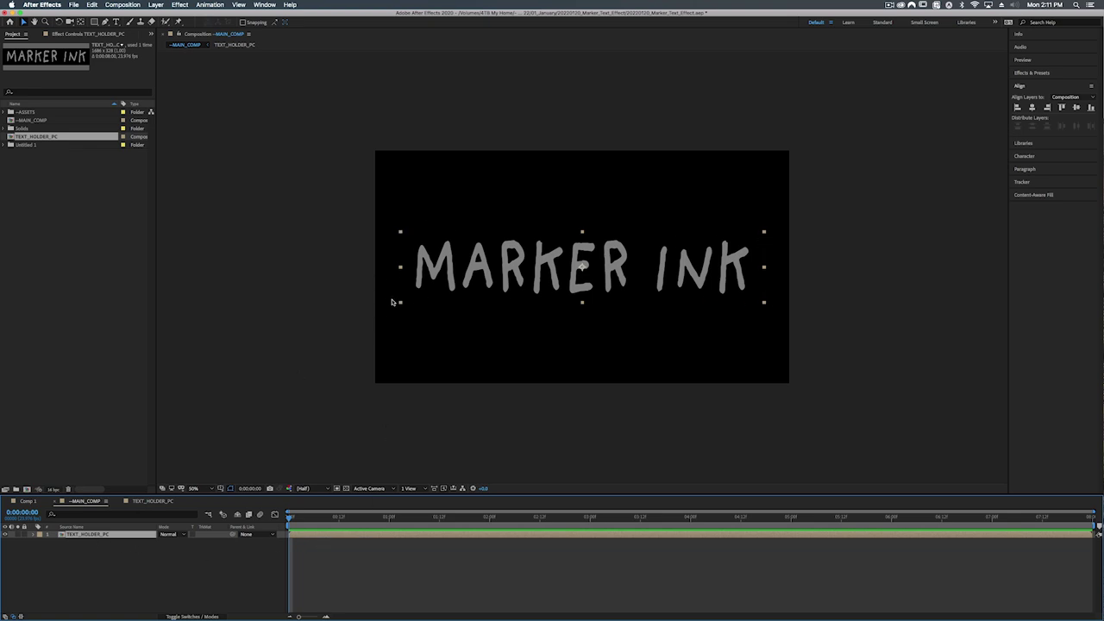
At 0:00:01:20, apply the Linear Wipe effect to TEXT_HOLDER_PC
drag(289, 518, 625, 517)
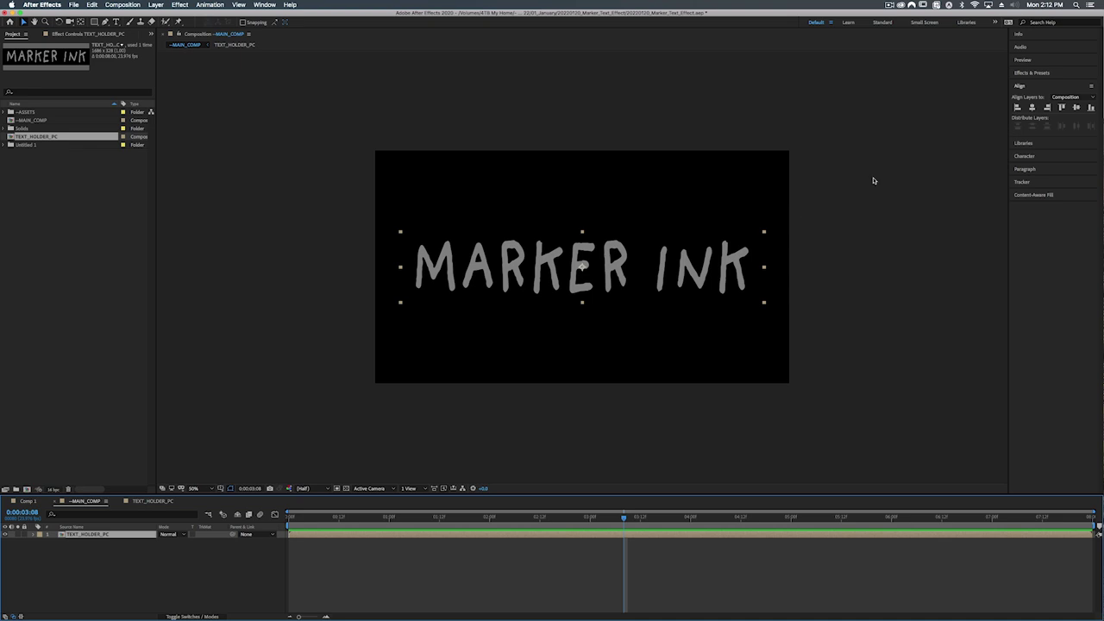
key(super+5)
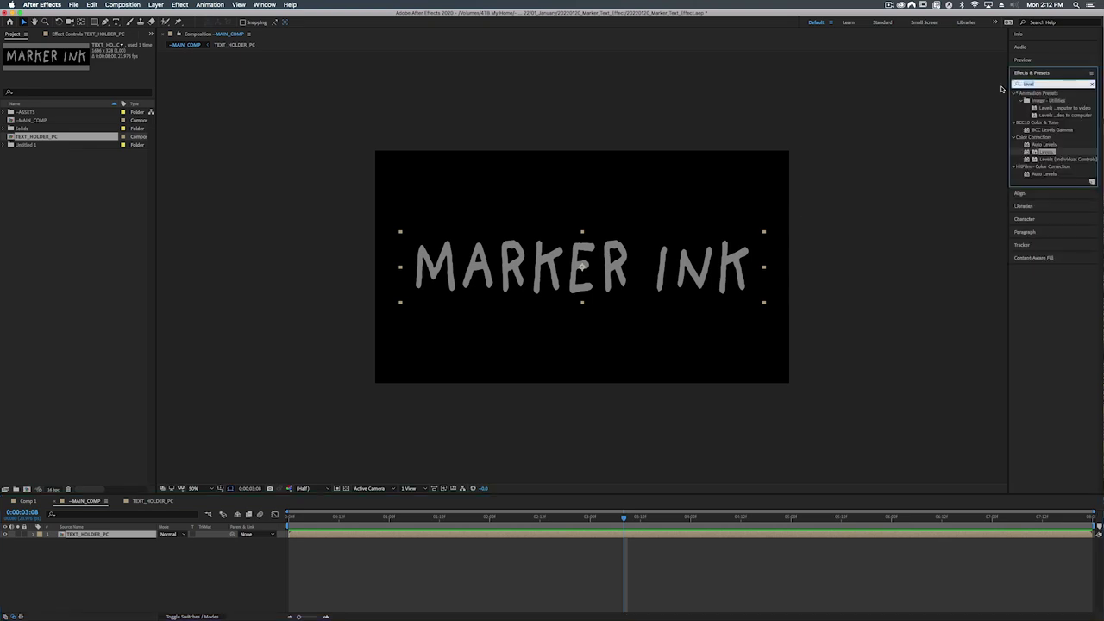
text(linear w)
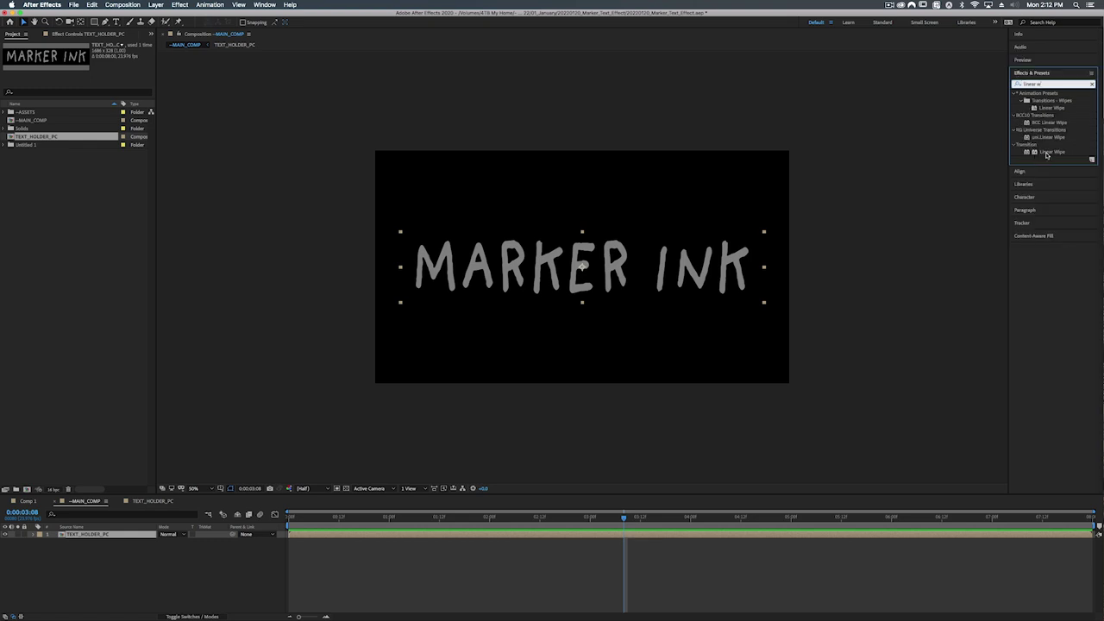
drag(1046, 155, 326, 541)
Raise Linear Wipe Transition Completion to partly erase the text and set Feather to 501
click(88, 60)
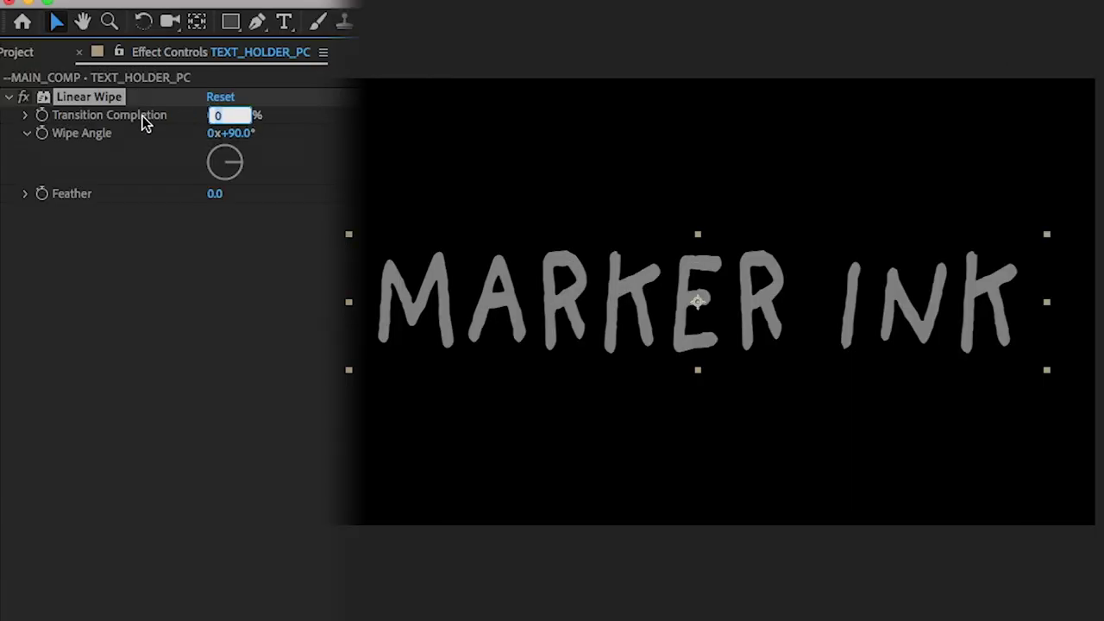
mouse_move(213, 115)
mouse_down()
mouse_move(273, 115)
mouse_move(222, 115)
mouse_up()
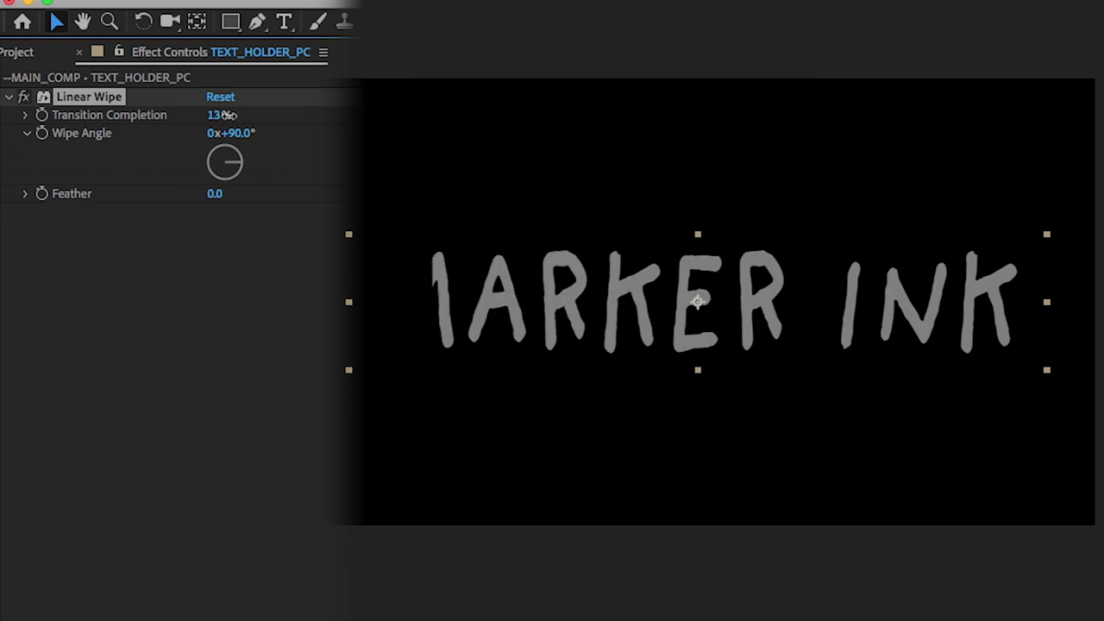
mouse_move(226, 114)
mouse_down()
mouse_move(293, 114)
mouse_move(222, 116)
mouse_up()
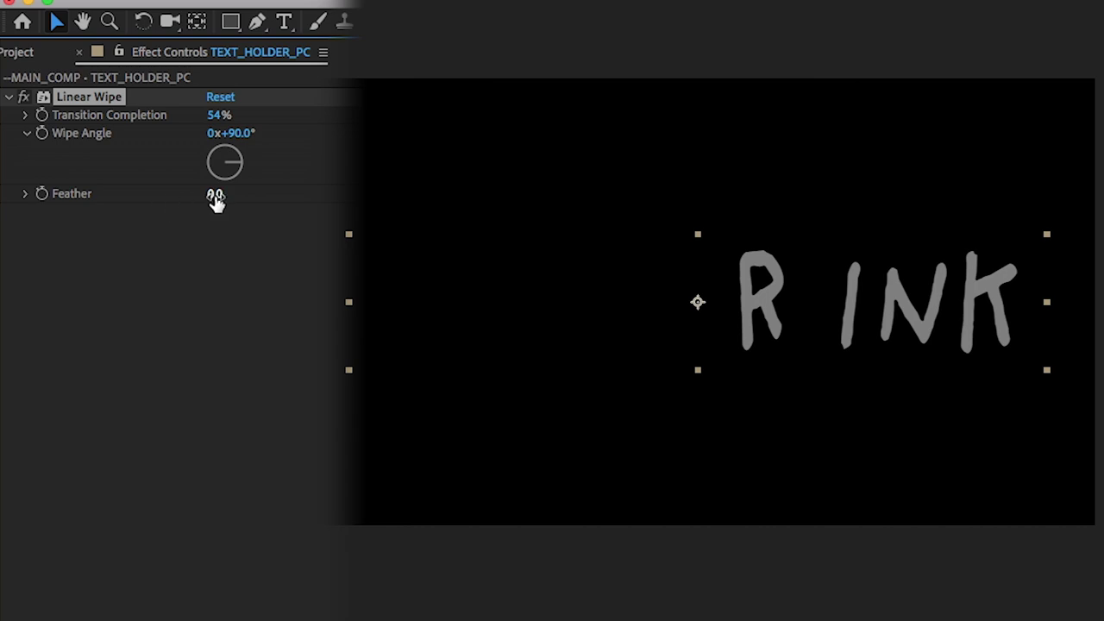
drag(216, 199, 366, 194)
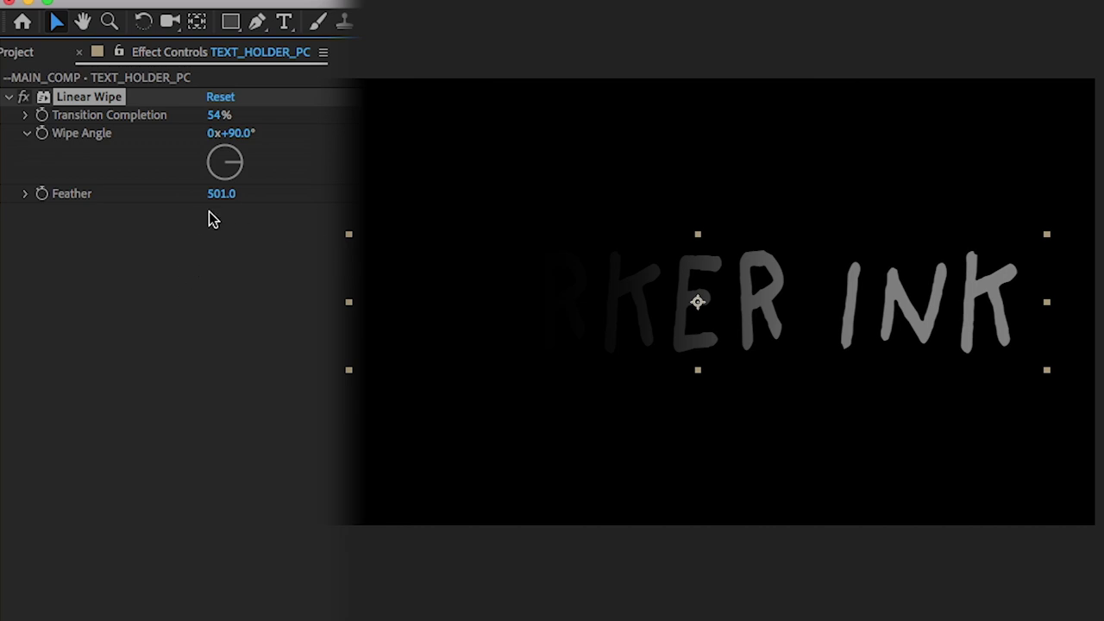
mouse_move(219, 115)
mouse_down()
mouse_move(199, 115)
mouse_move(218, 119)
mouse_move(242, 80)
mouse_move(216, 111)
mouse_move(192, 112)
mouse_move(210, 112)
mouse_up()
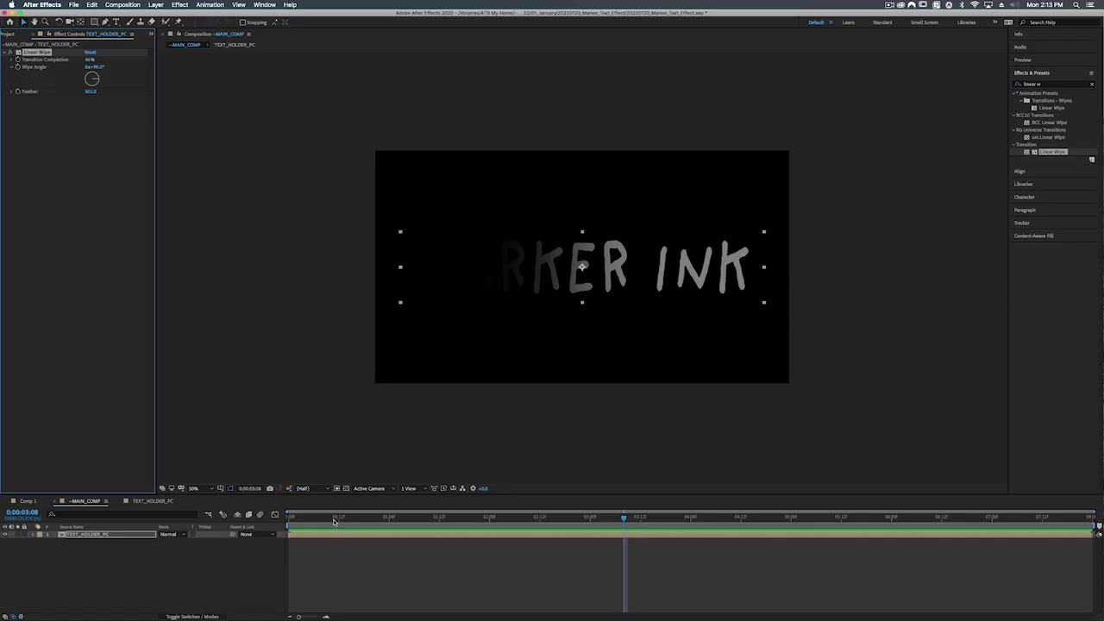
Keyframe Transition Completion at 0% at the start so the text is fully visible
drag(333, 521, 289, 519)
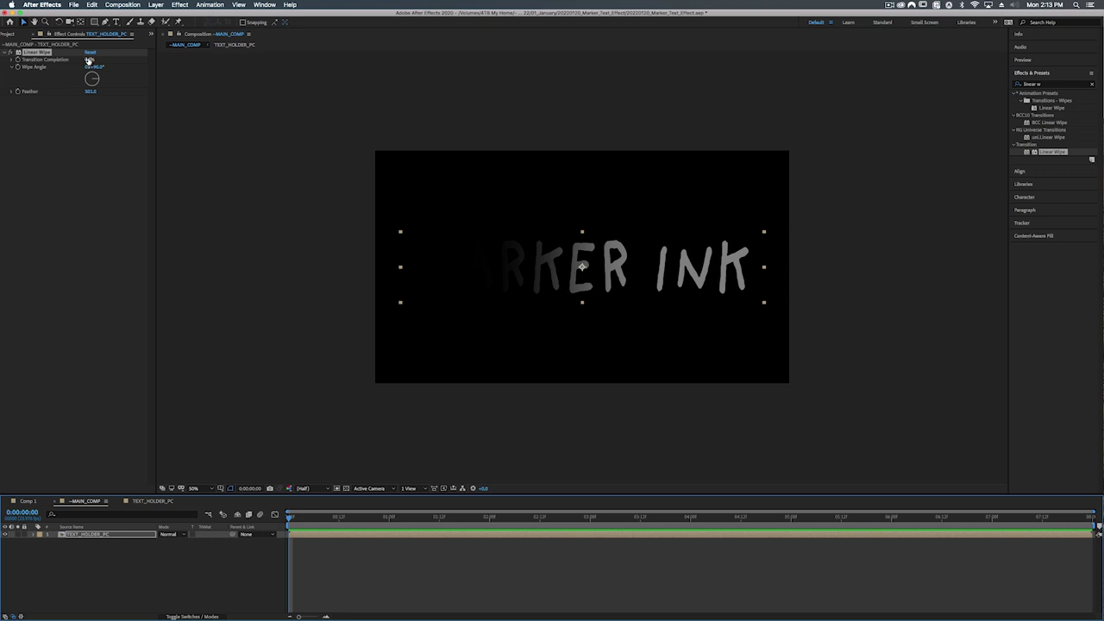
drag(89, 59, 61, 60)
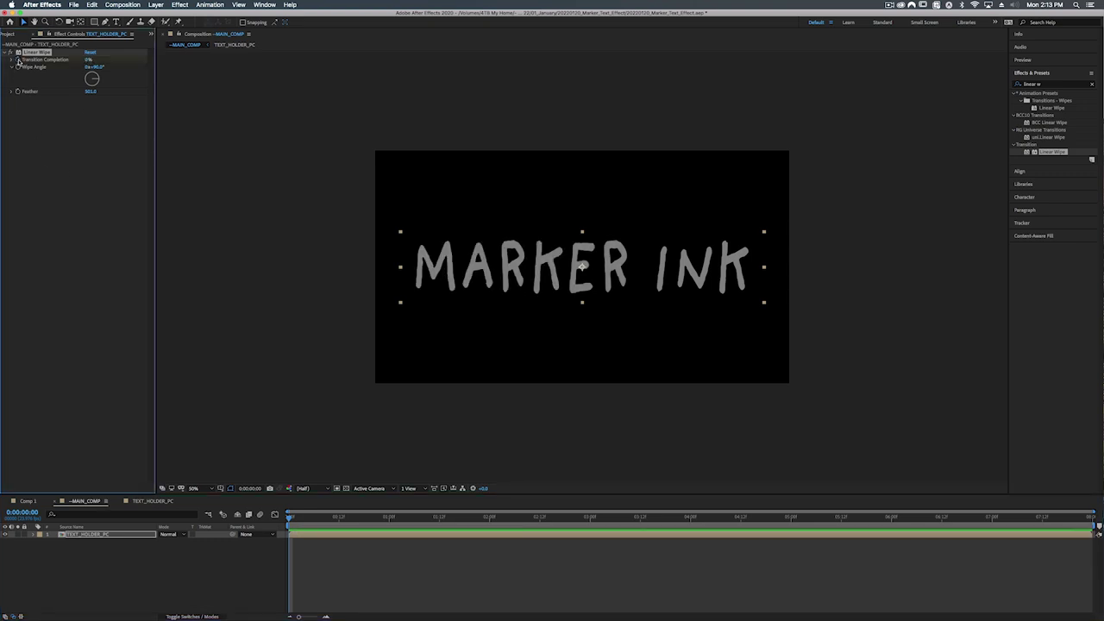
click(480, 537)
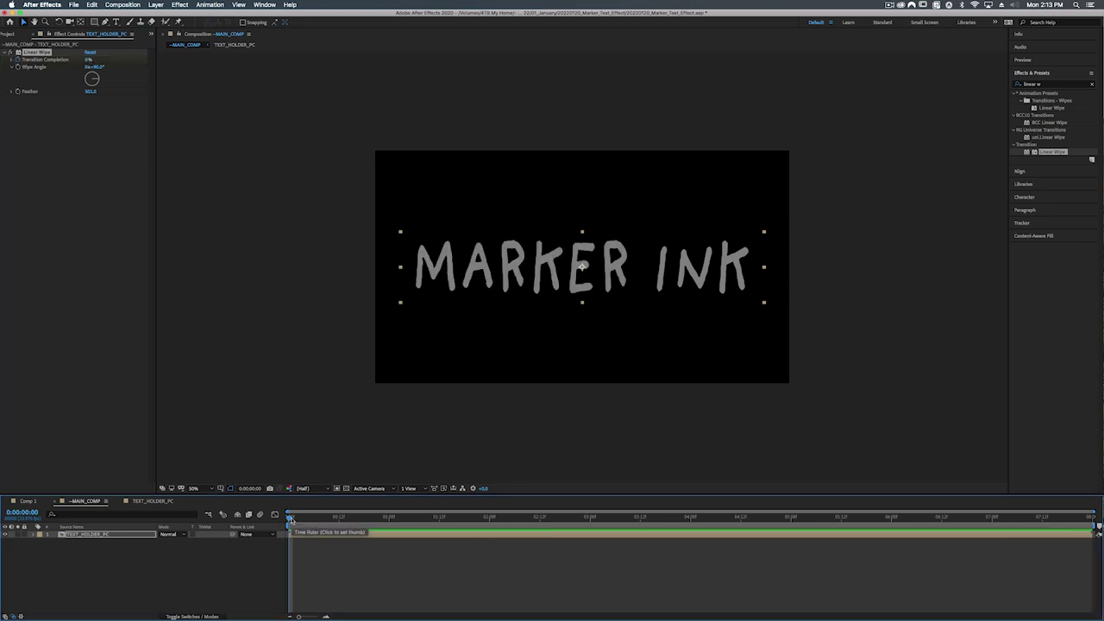
key(u)
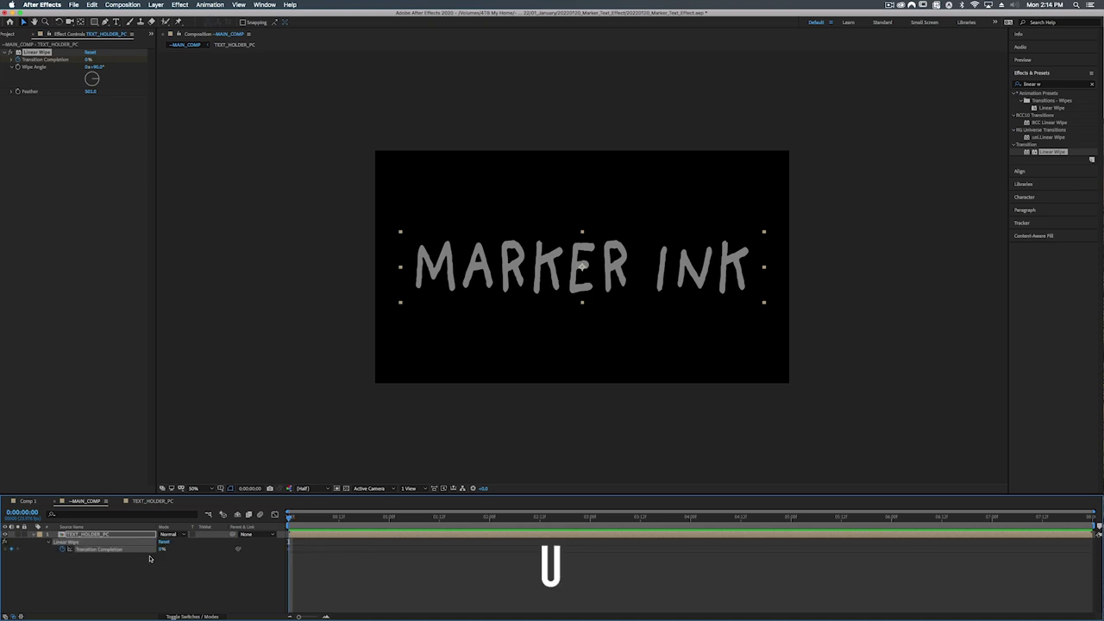
Add a later Transition Completion keyframe around 7:00 and play back the wipe
drag(290, 521, 993, 519)
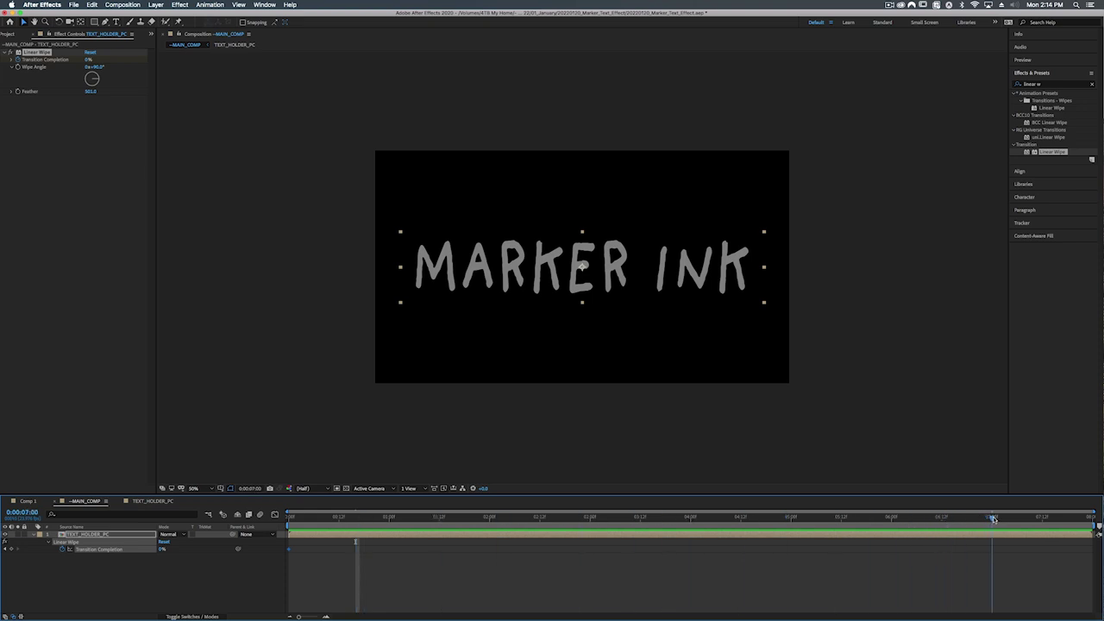
click(161, 550)
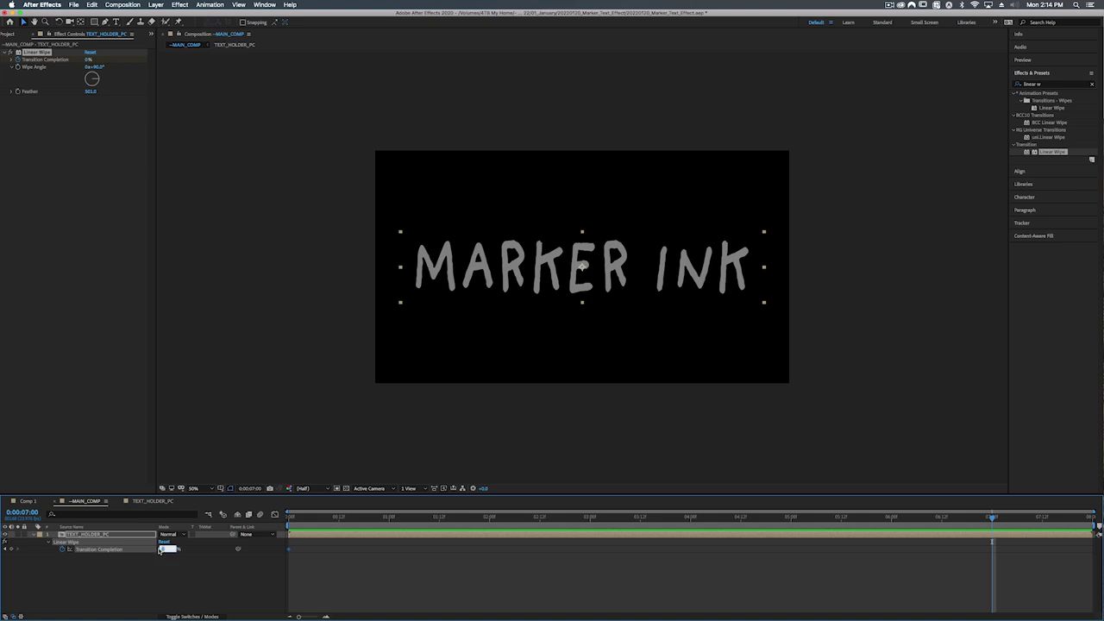
key(Return)
key(space)
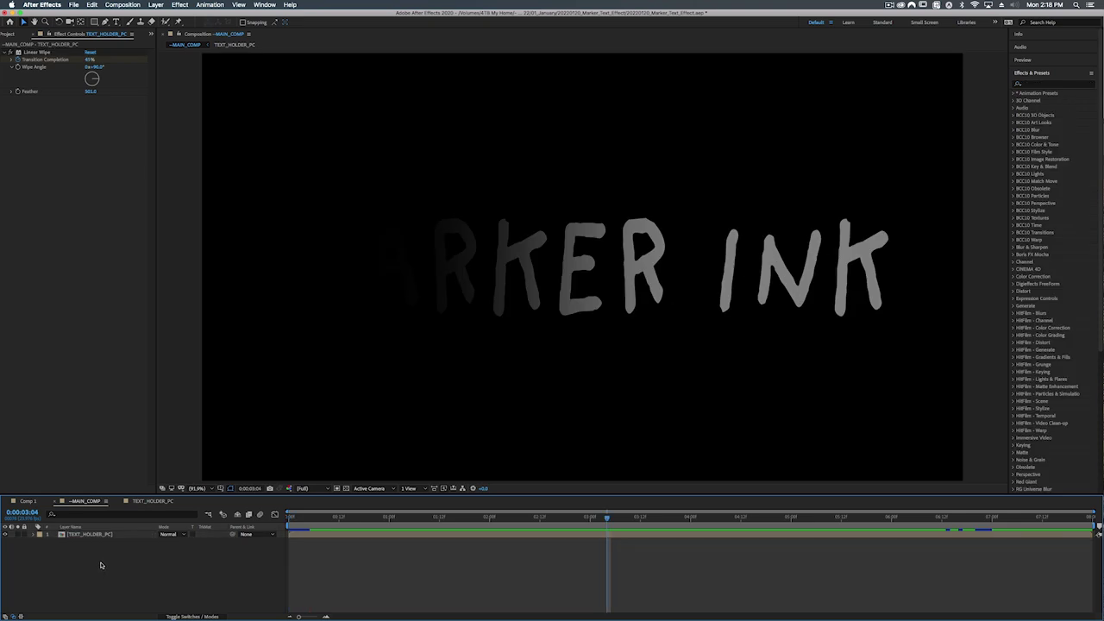
right_click(100, 565)
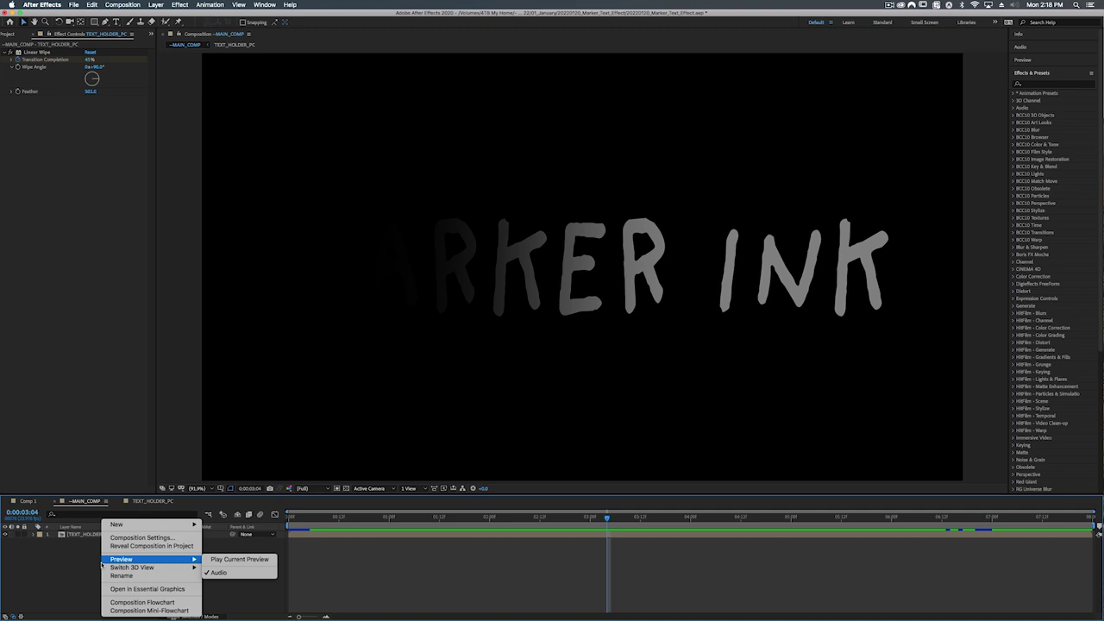
Add a new adjustment layer and name it Ink Effects
mouse_move(116, 524)
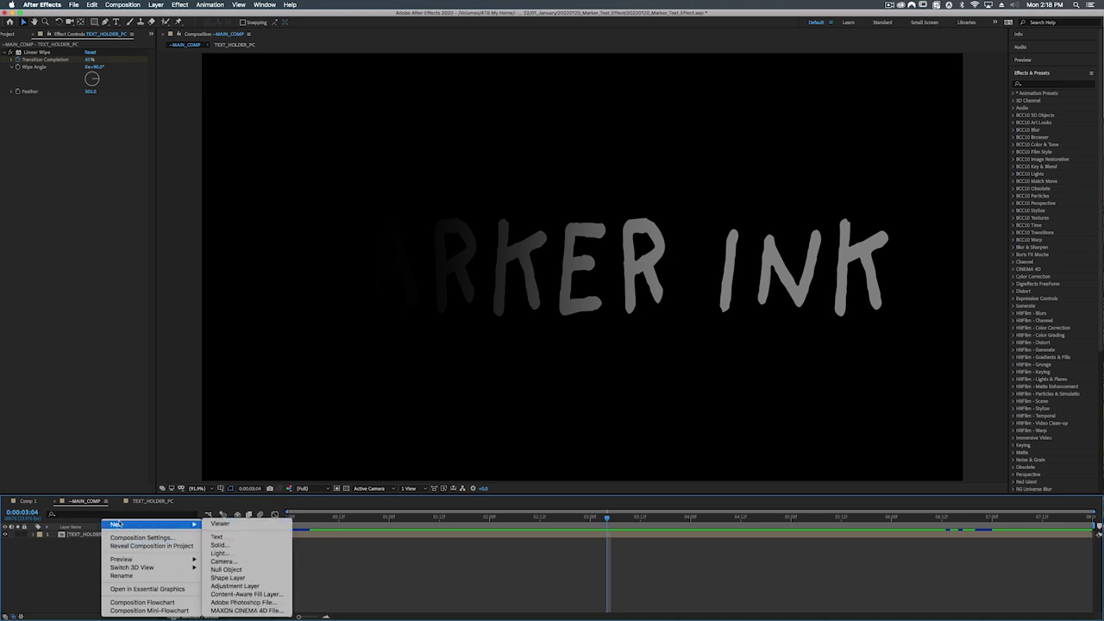
click(252, 586)
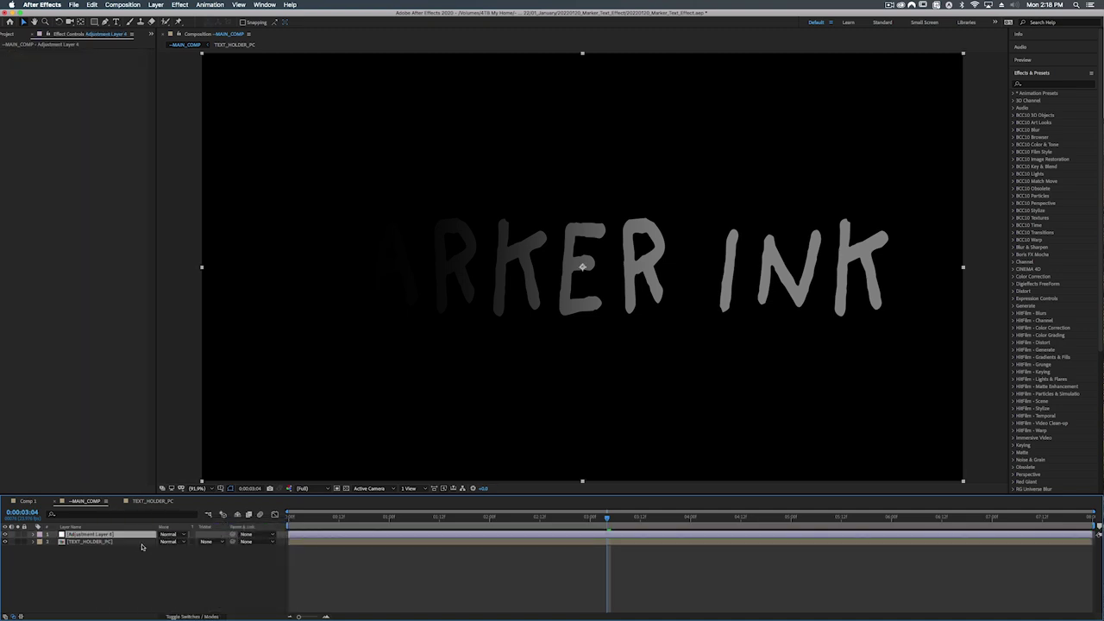
key(Return)
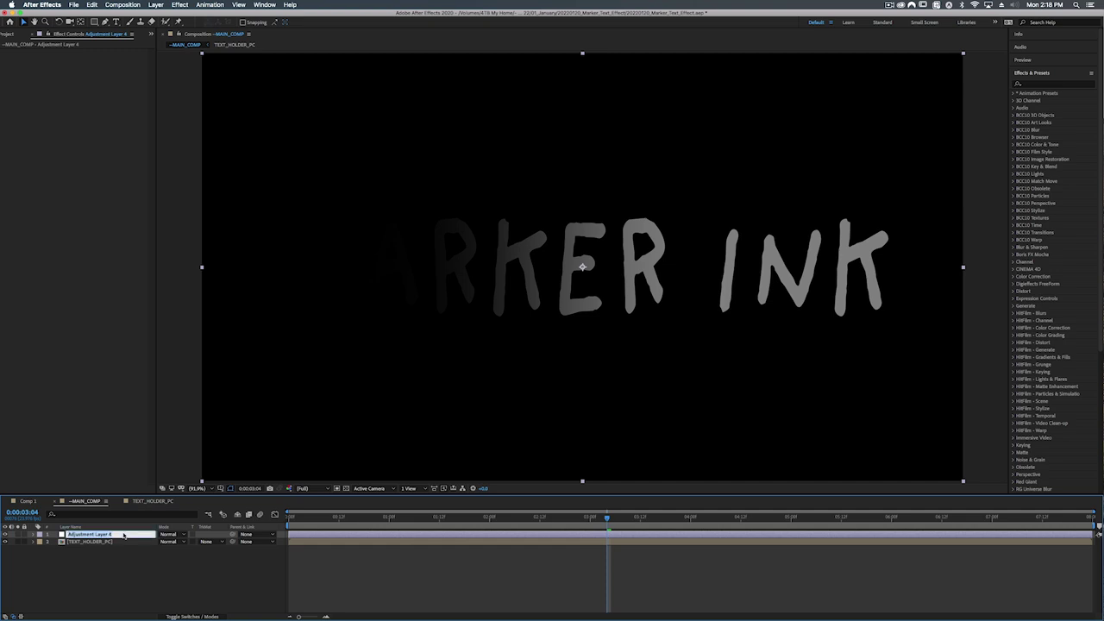
text(ad)
key(Return)
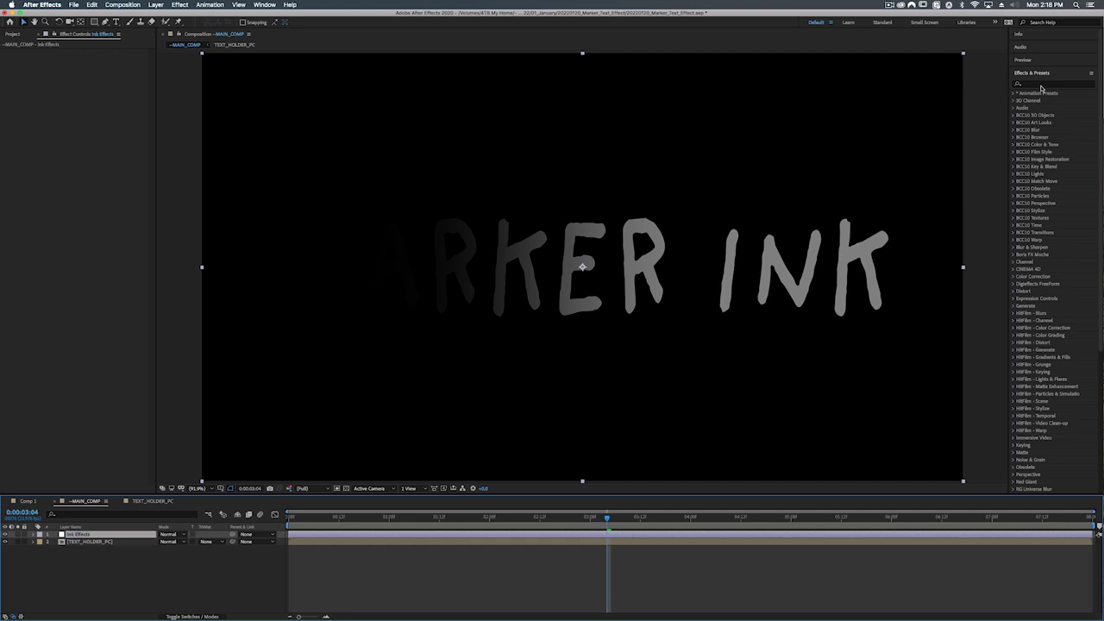
Apply Fast Box Blur to Ink Effects with a Blur Radius of 60
click(1038, 84)
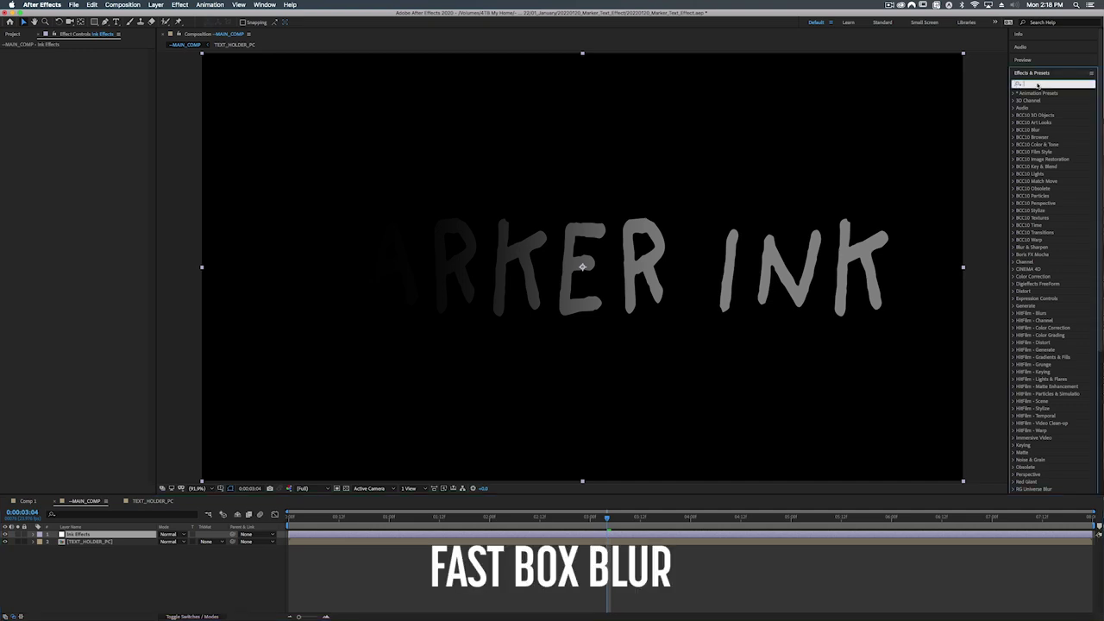
text(fast b)
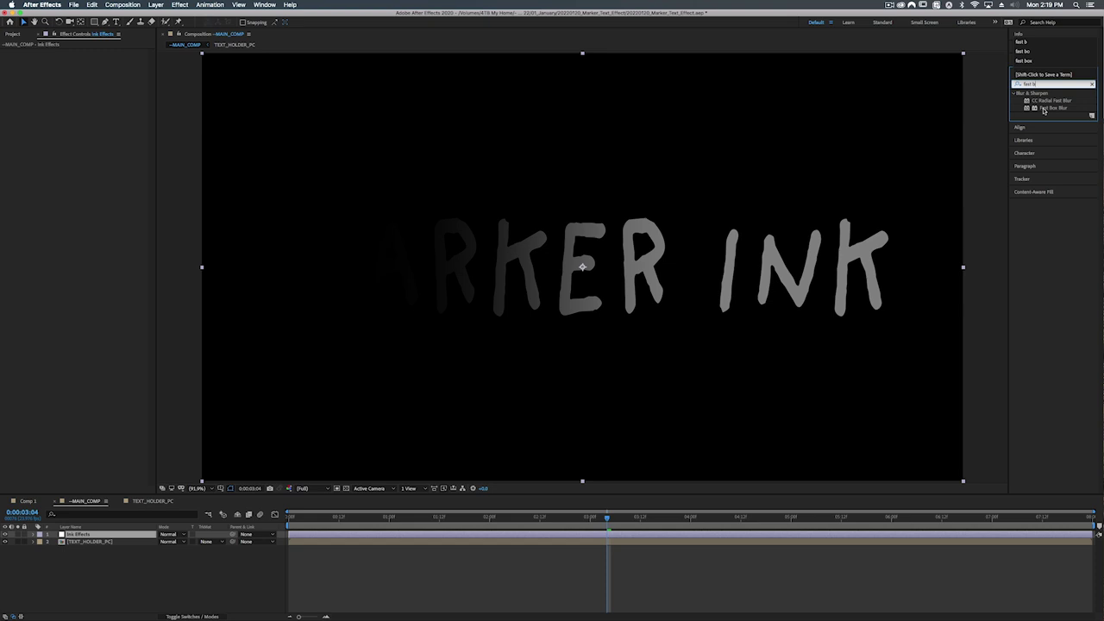
mouse_move(1044, 109)
mouse_down()
mouse_move(399, 525)
mouse_move(117, 535)
mouse_up()
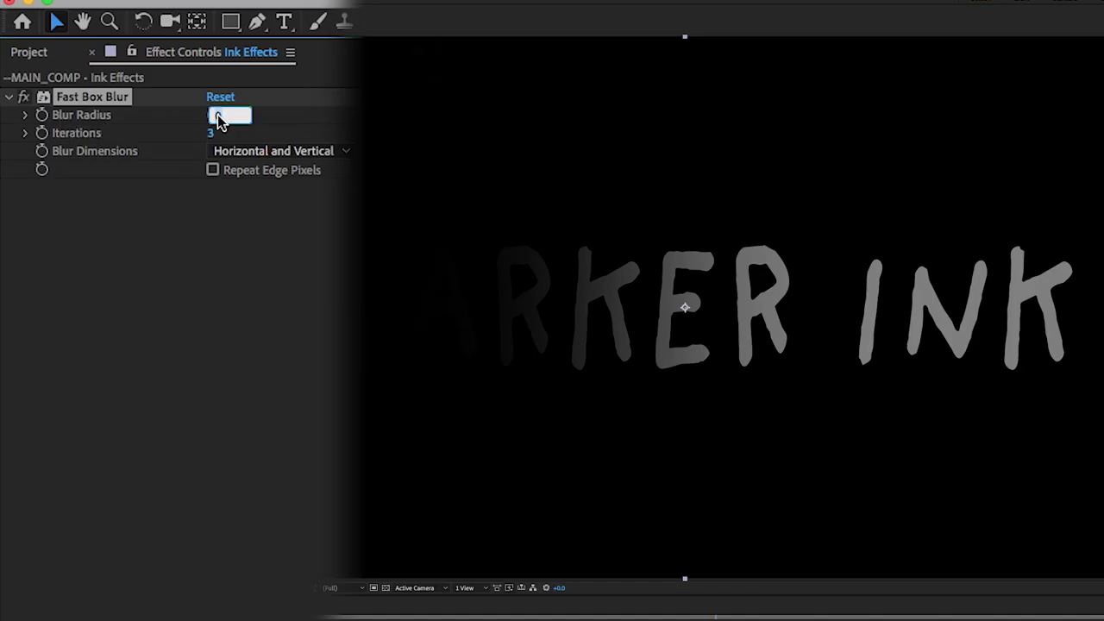
text(60)
key(Return)
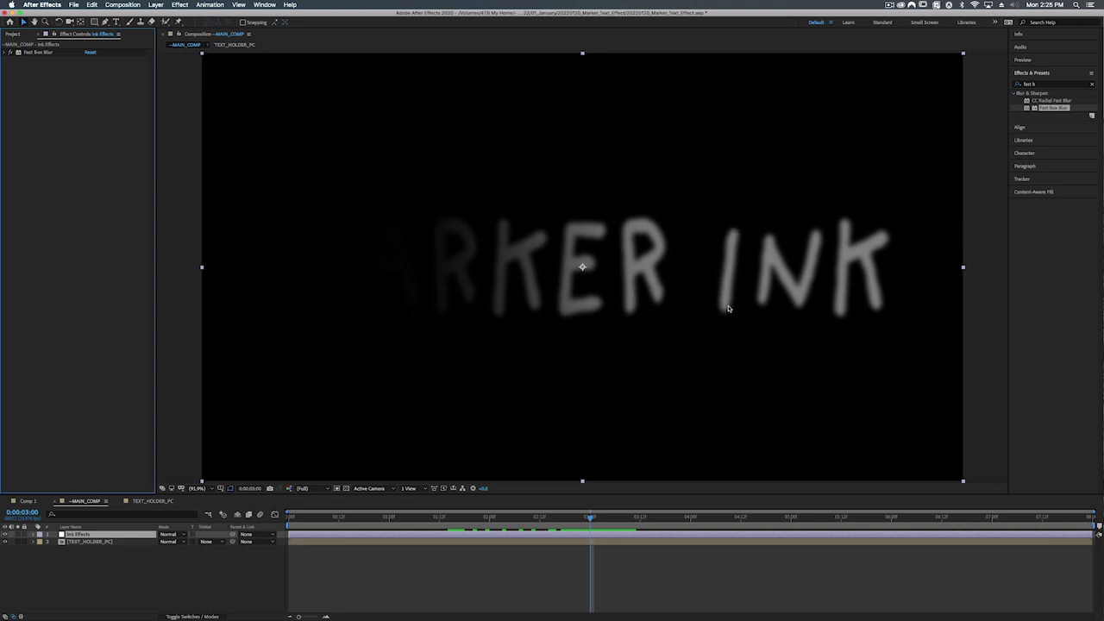
Apply CC Threshold to Ink Effects using the Alpha channel
key(super+5)
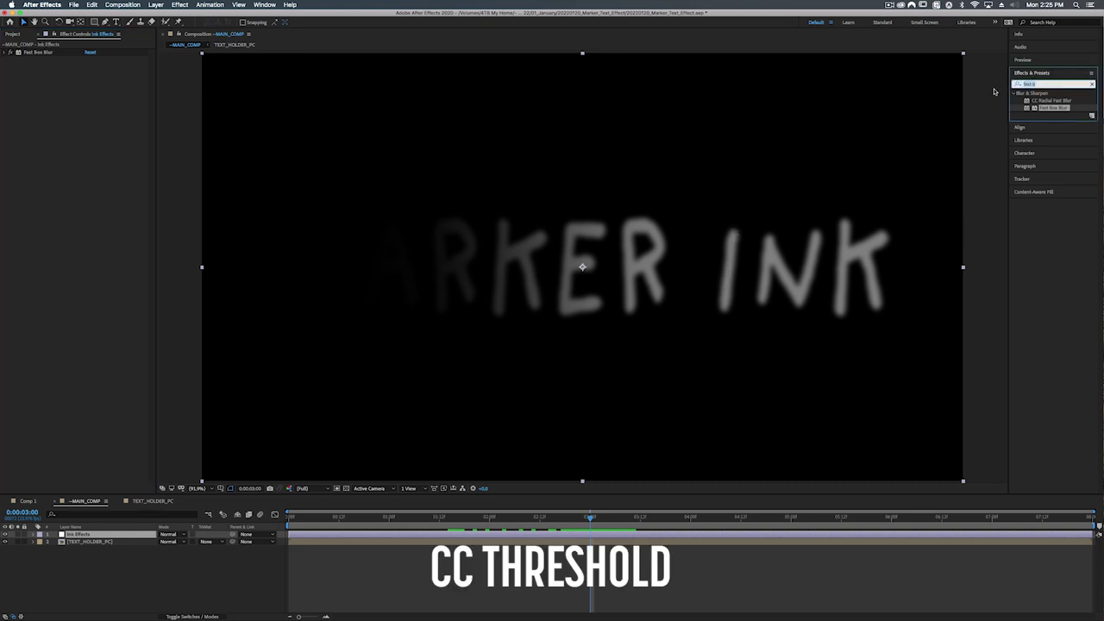
text(cc th)
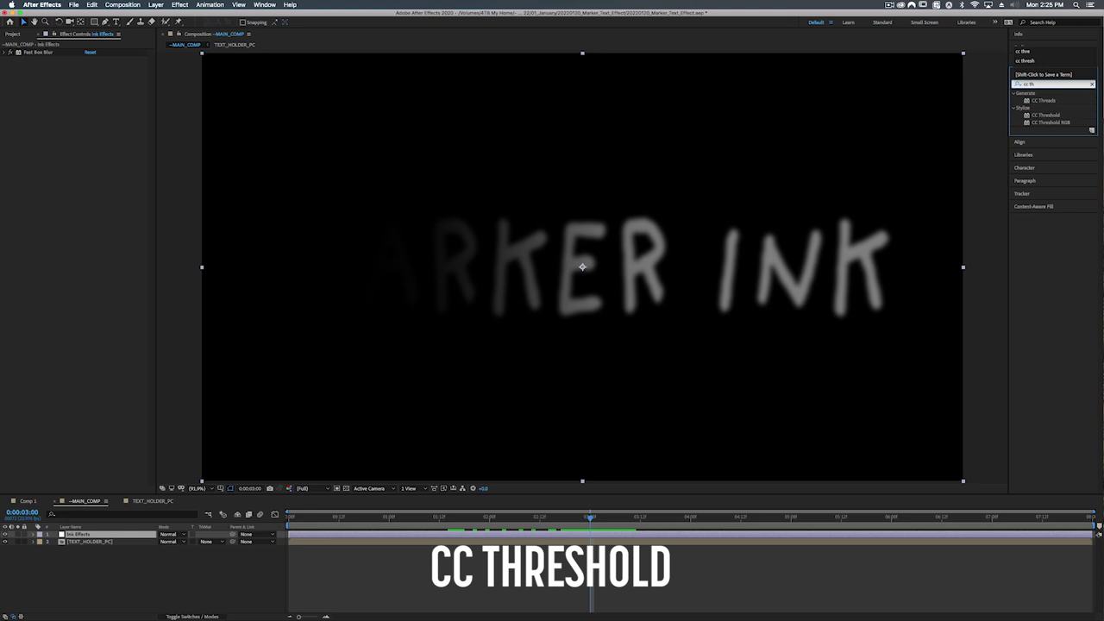
drag(1045, 115, 83, 140)
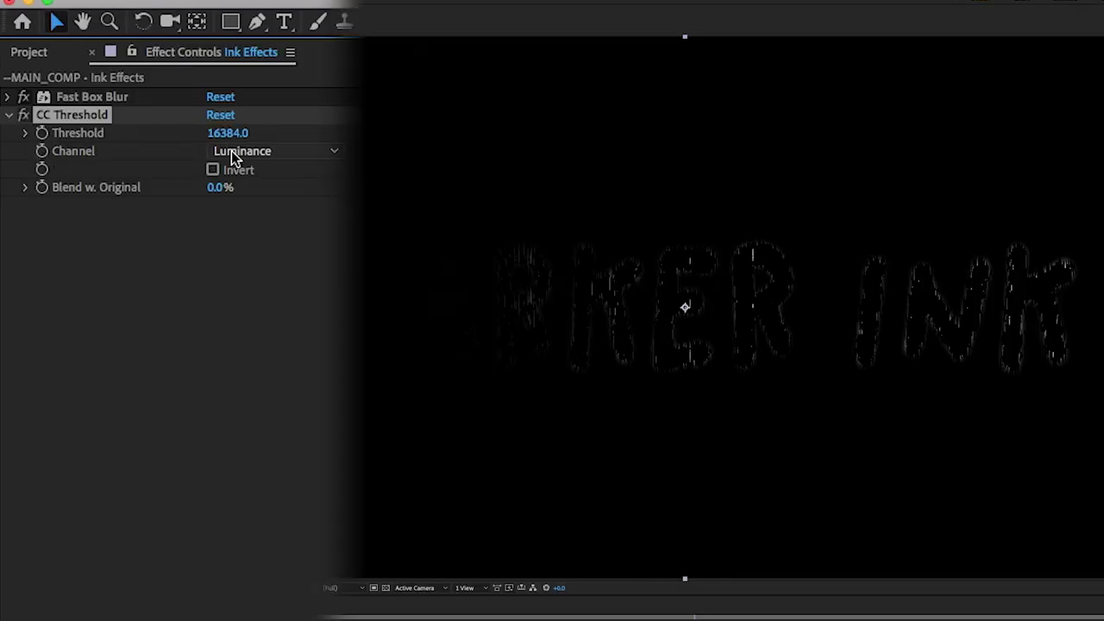
click(235, 153)
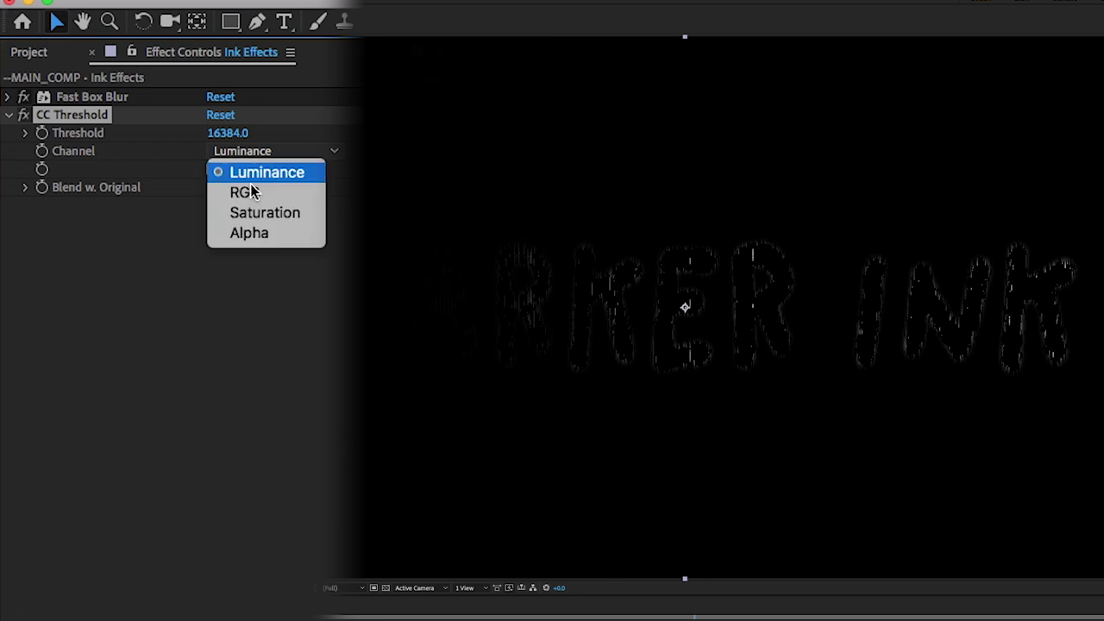
click(255, 232)
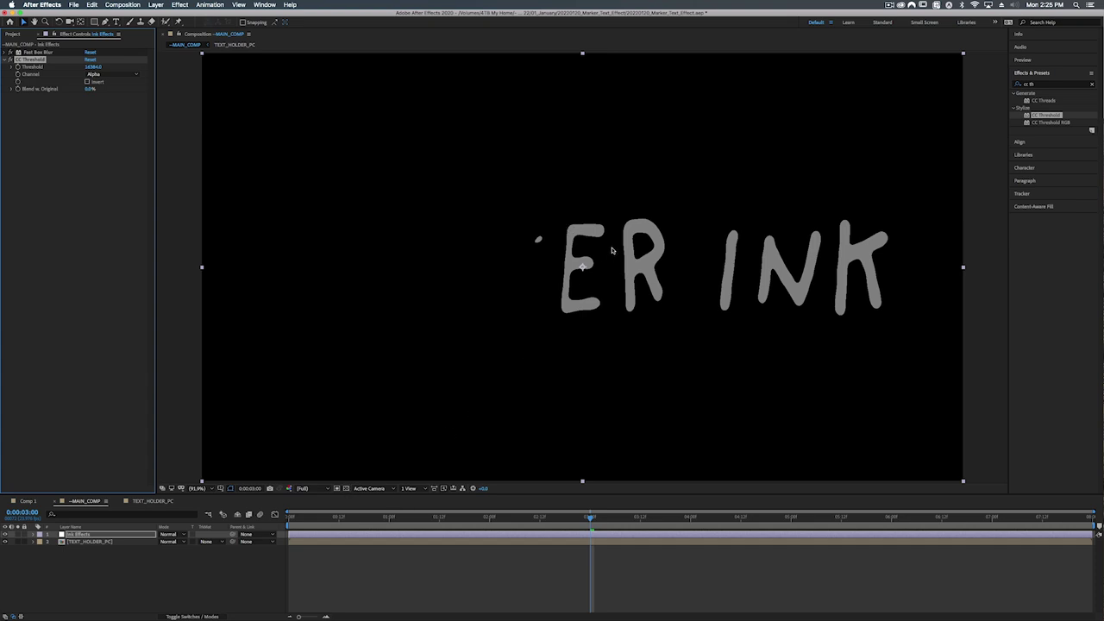
Preview the ink wipe animation from the start, playing it twice
mouse_move(589, 518)
mouse_down()
mouse_move(603, 517)
mouse_move(560, 515)
mouse_up()
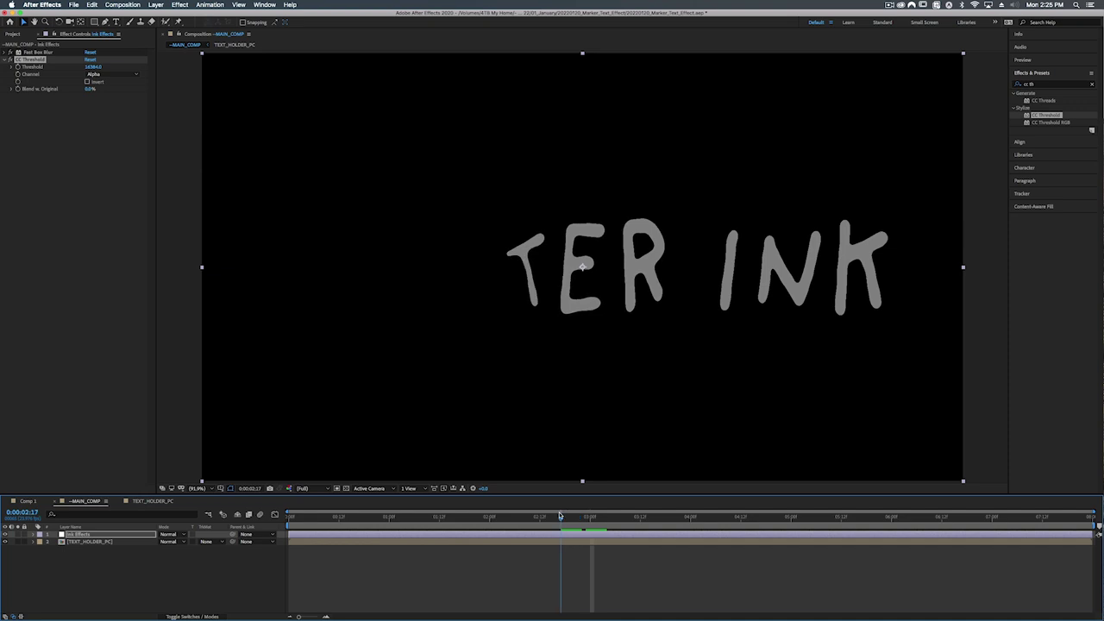
key(Home)
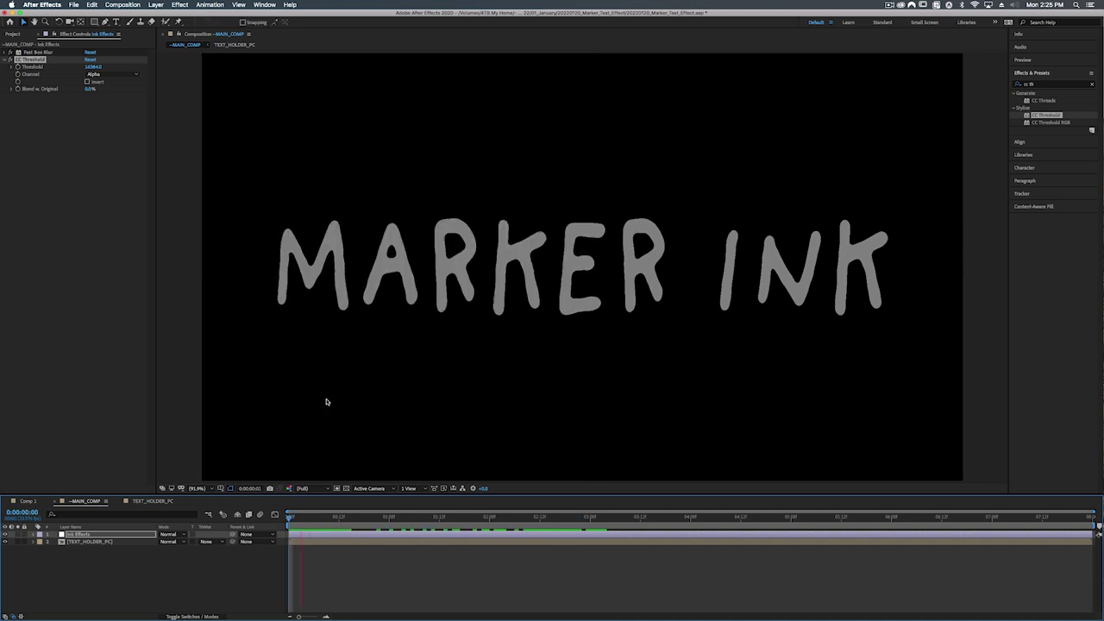
key(space)
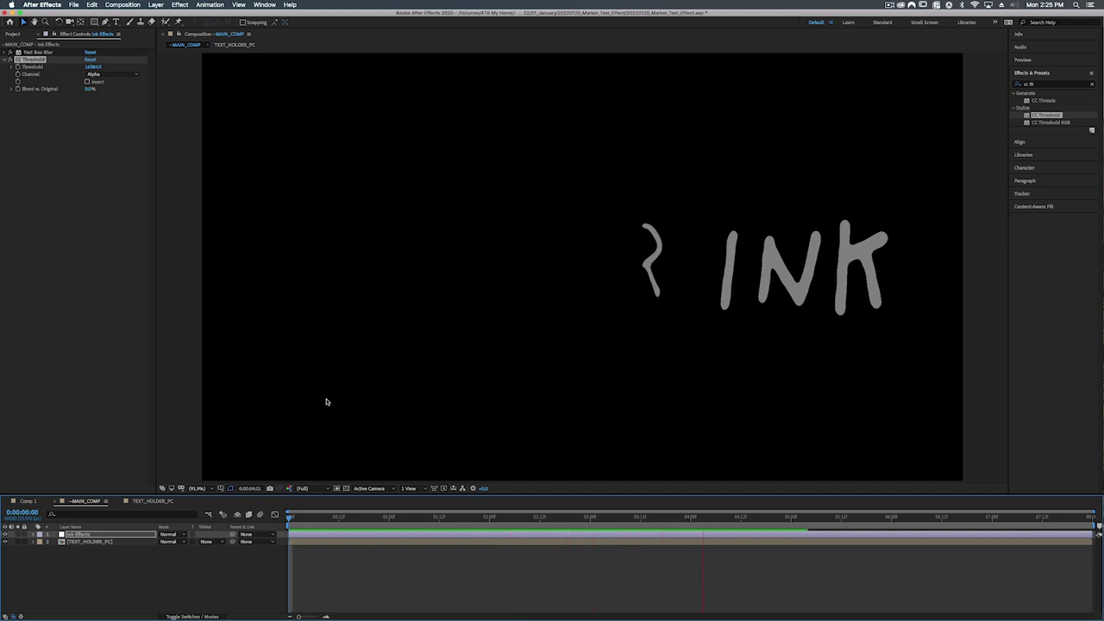
key(space)
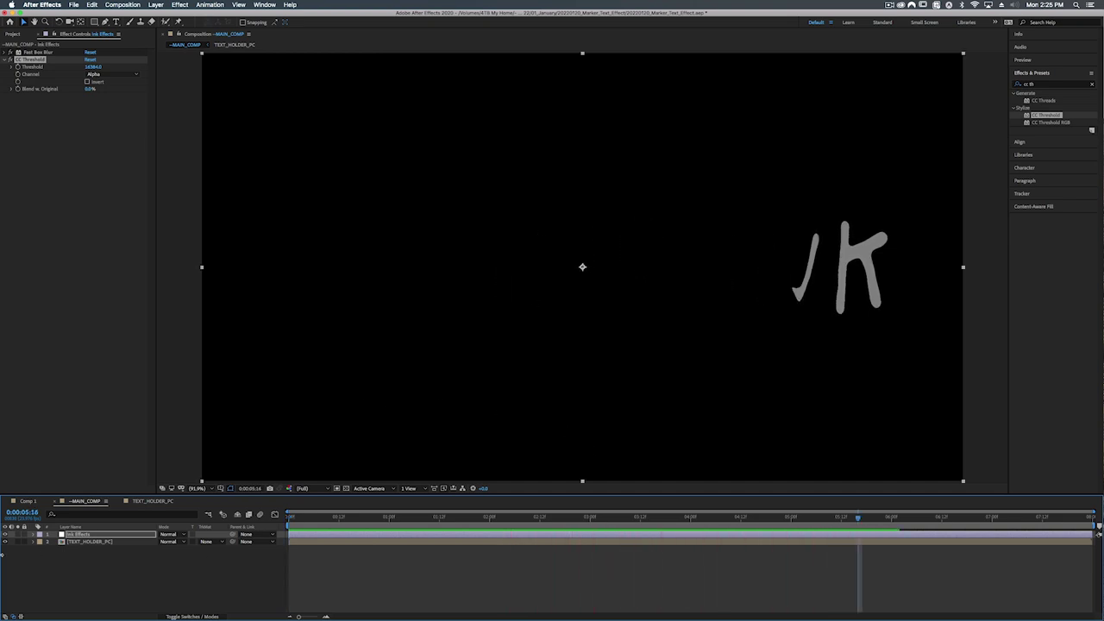
key(space)
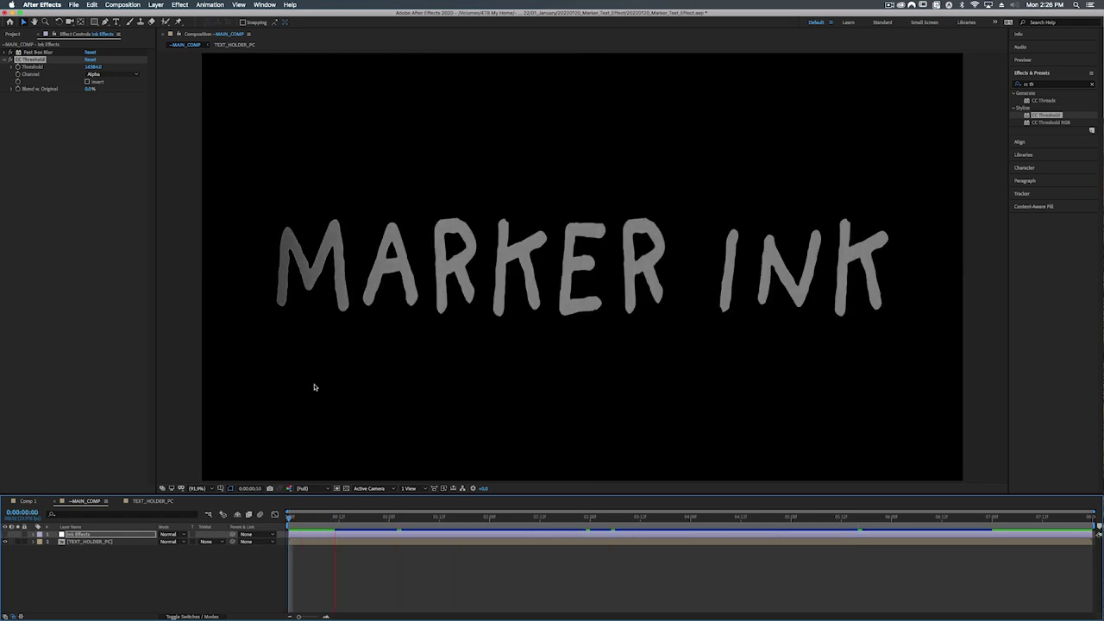
Apply the Levels effect to the ink text layer
click(5, 536)
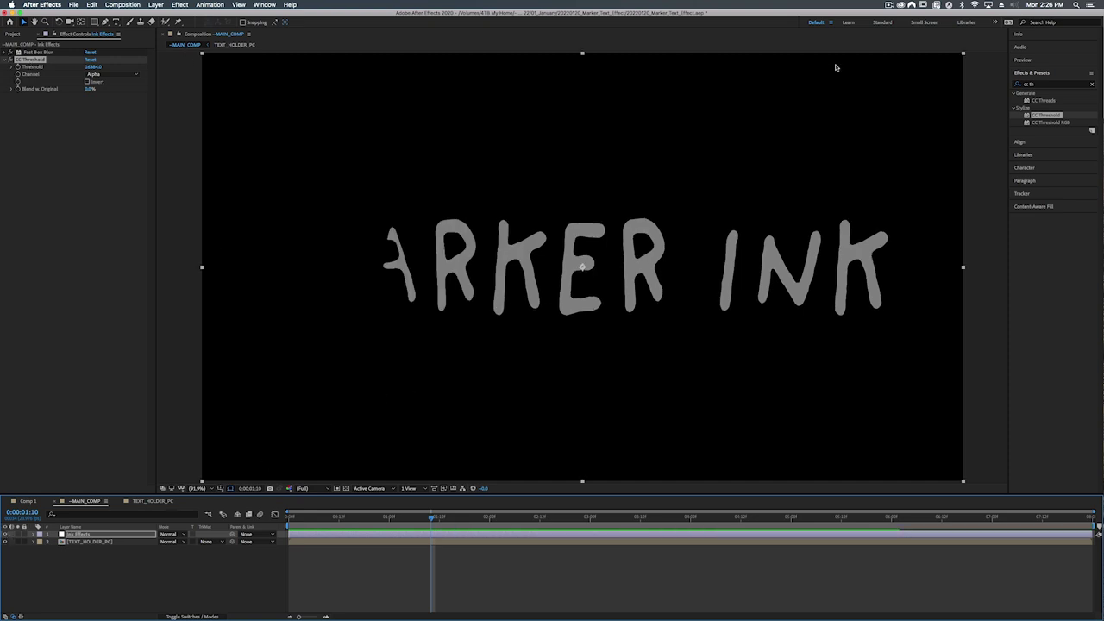
click(1070, 85)
text(leve)
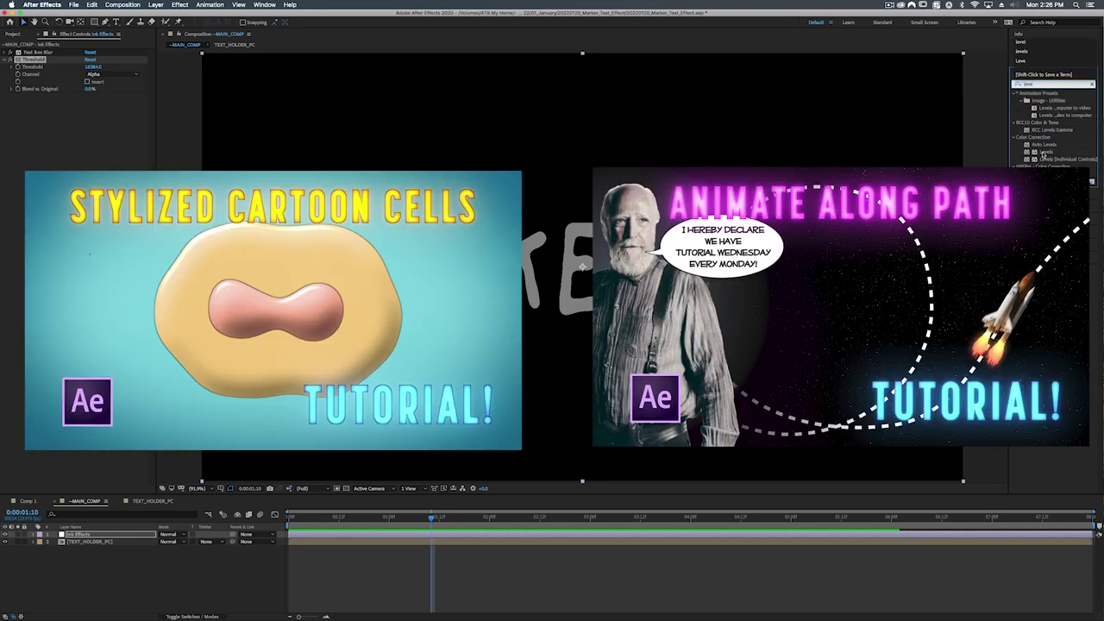
drag(1043, 153, 725, 162)
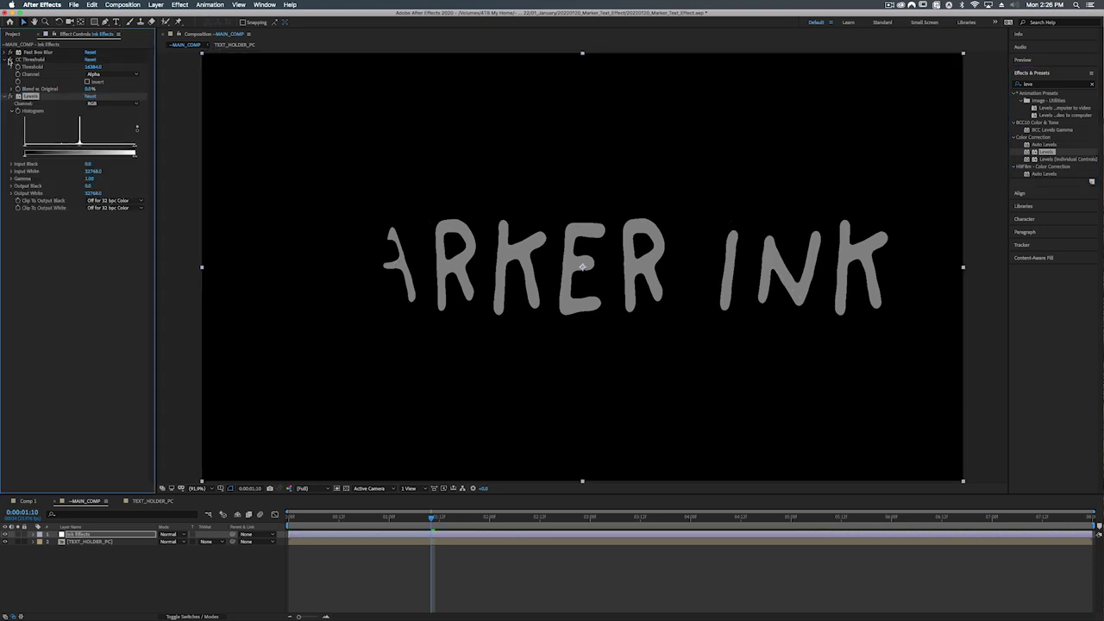
Disable CC Threshold, set Levels to the Alpha channel and raise Input White, then delete Levels
click(9, 59)
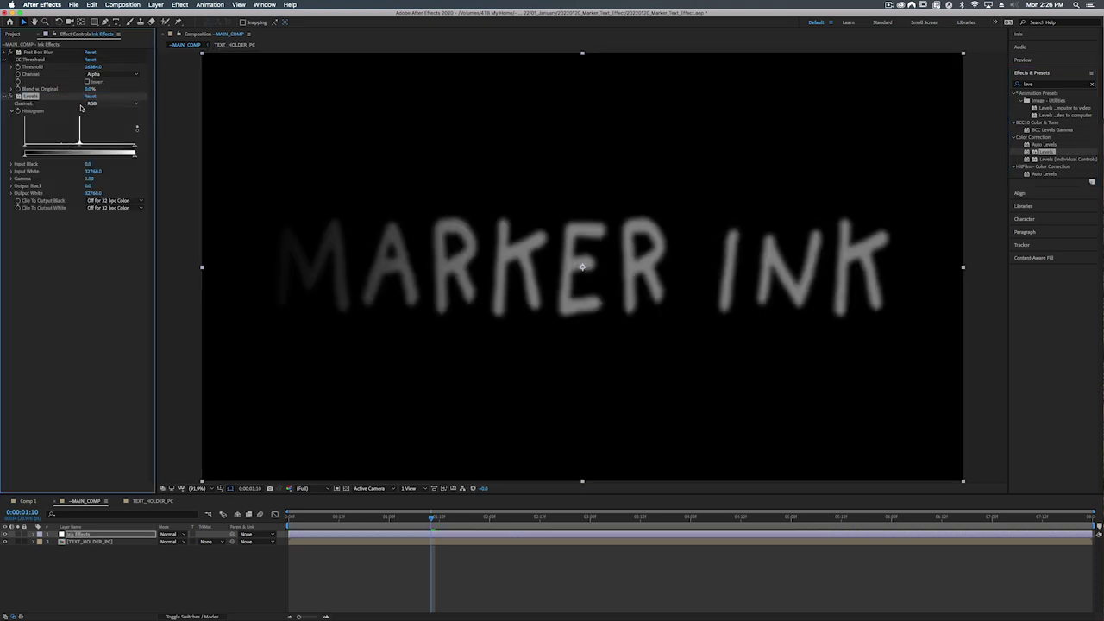
click(97, 104)
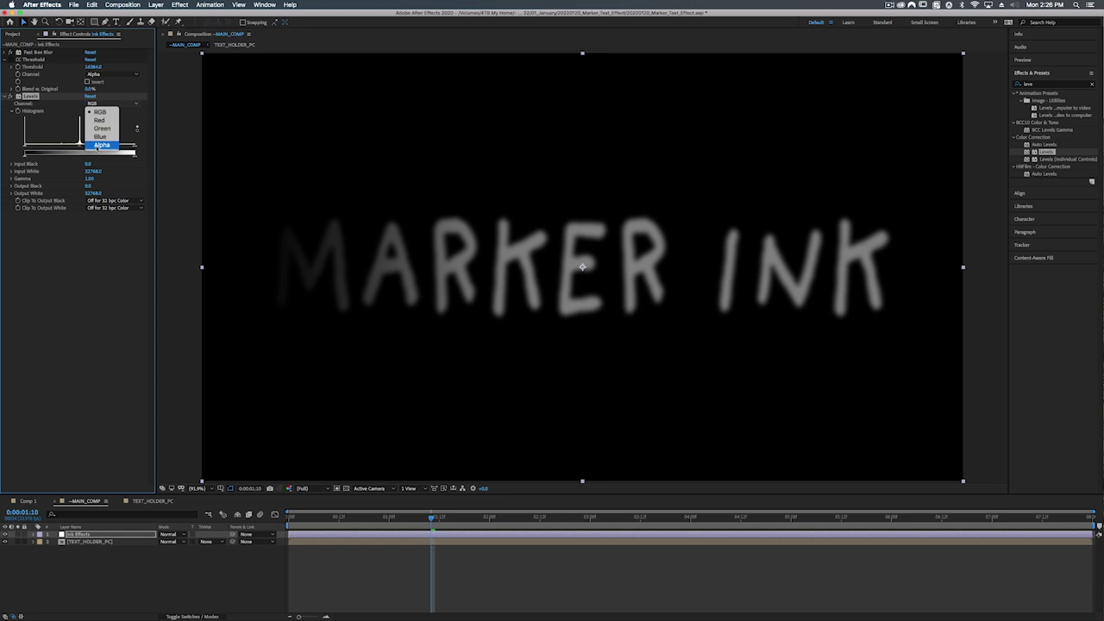
click(101, 144)
drag(134, 152, 83, 148)
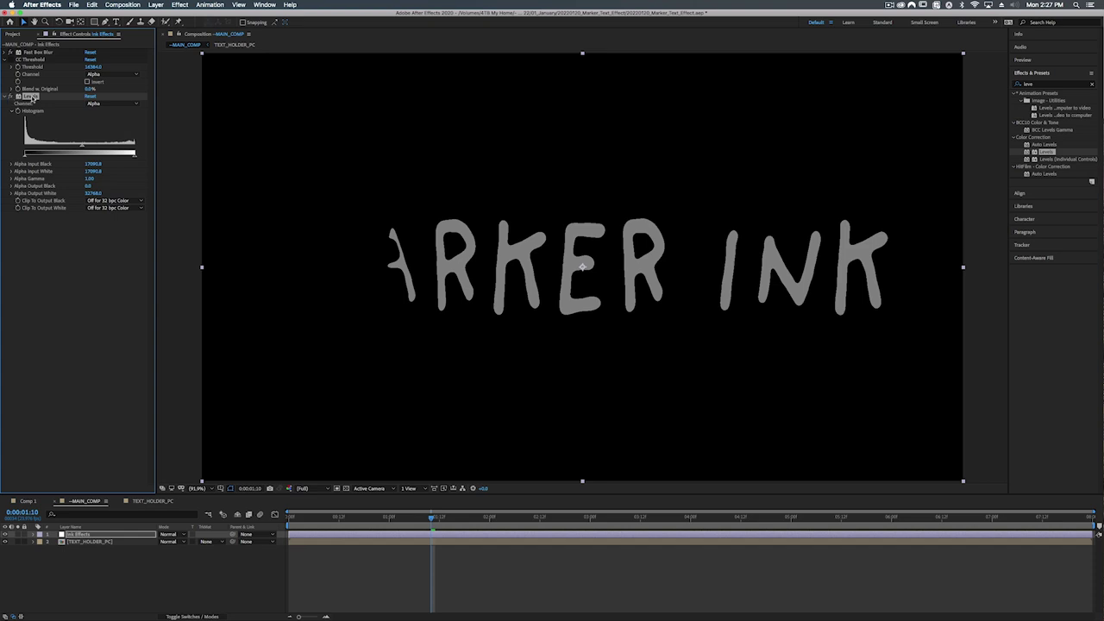
key(Delete)
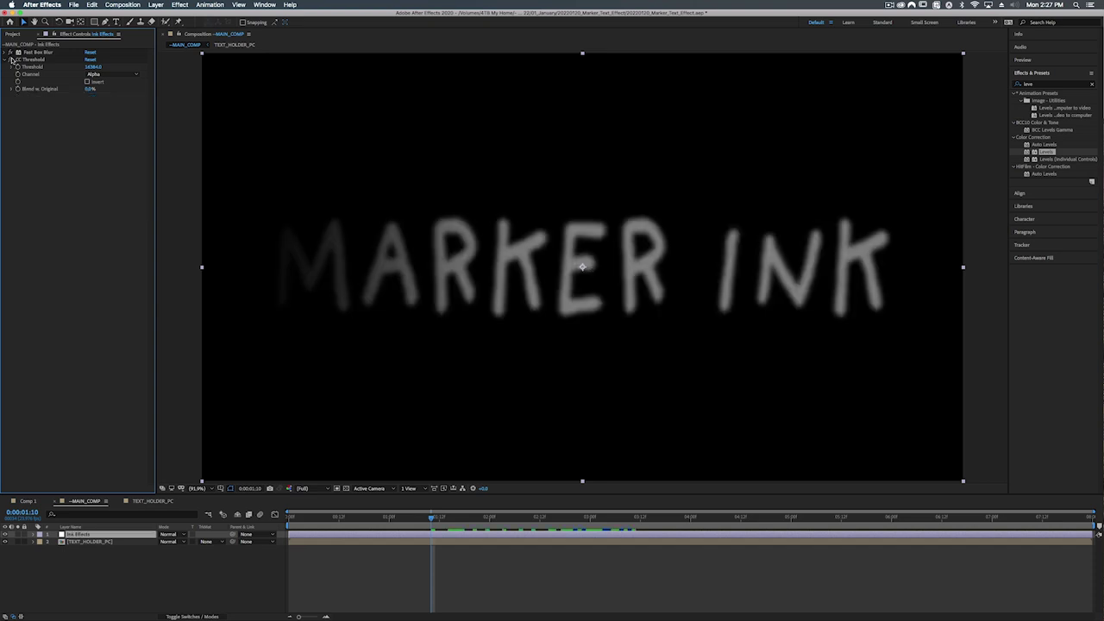
Turn CC Threshold back on and apply Roughen Edges to the Ink Effects layer
click(11, 59)
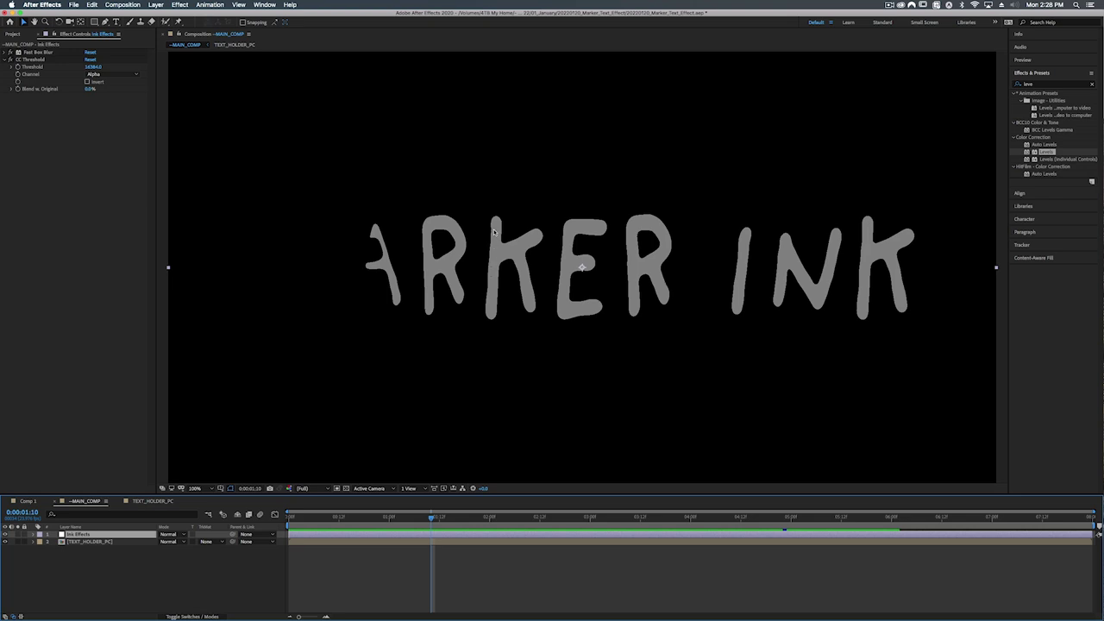
click(1020, 86)
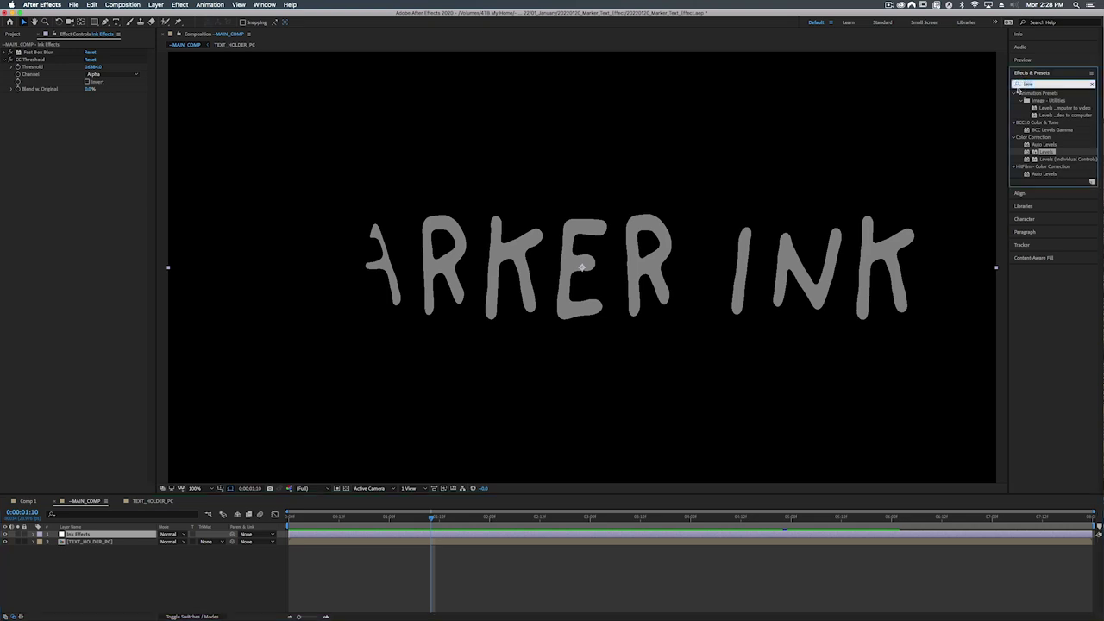
key(BackSpace)
key(BackSpace)
key(BackSpace)
key(BackSpace)
text(roughen)
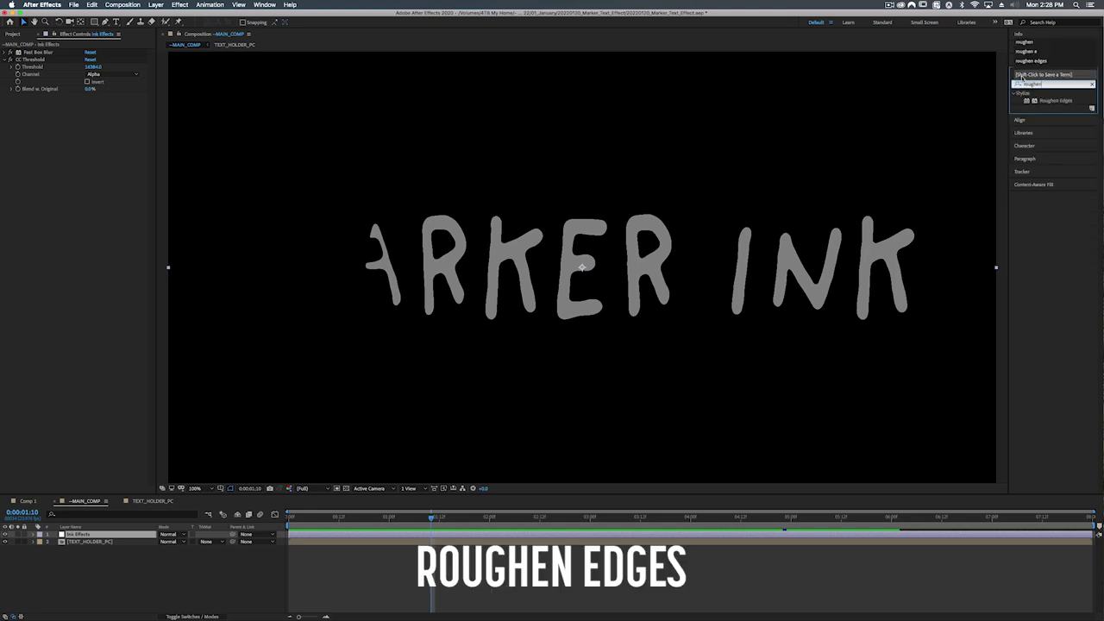
drag(1055, 100, 481, 537)
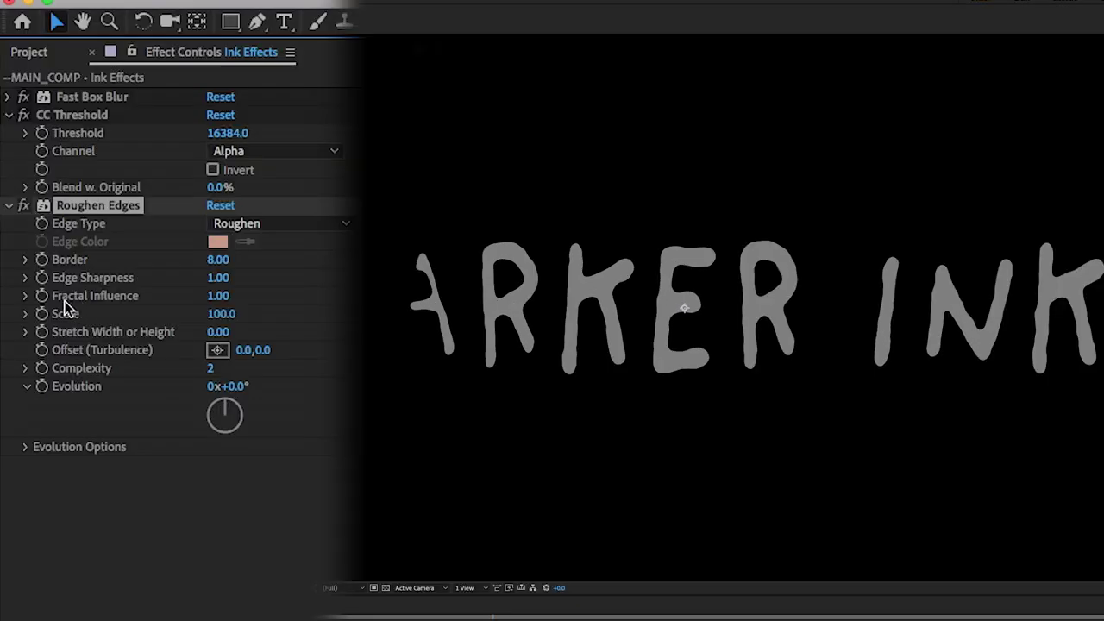
Set Roughen Edges' Fractal Influence to 0
click(217, 296)
text(0)
key(Return)
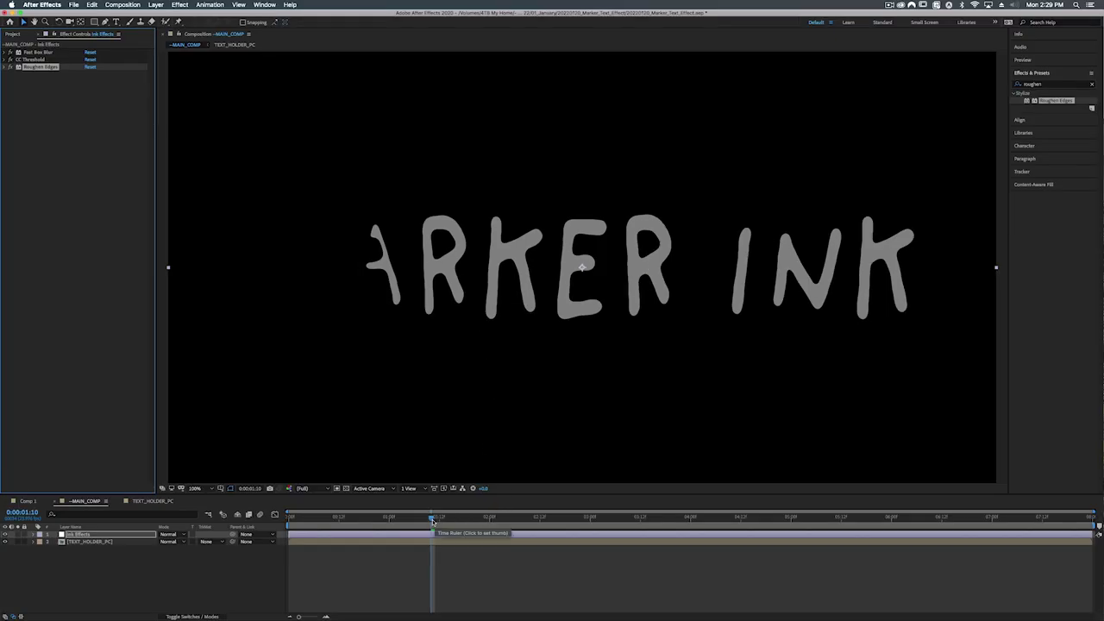
mouse_move(432, 518)
mouse_down()
mouse_move(569, 518)
mouse_move(488, 518)
mouse_up()
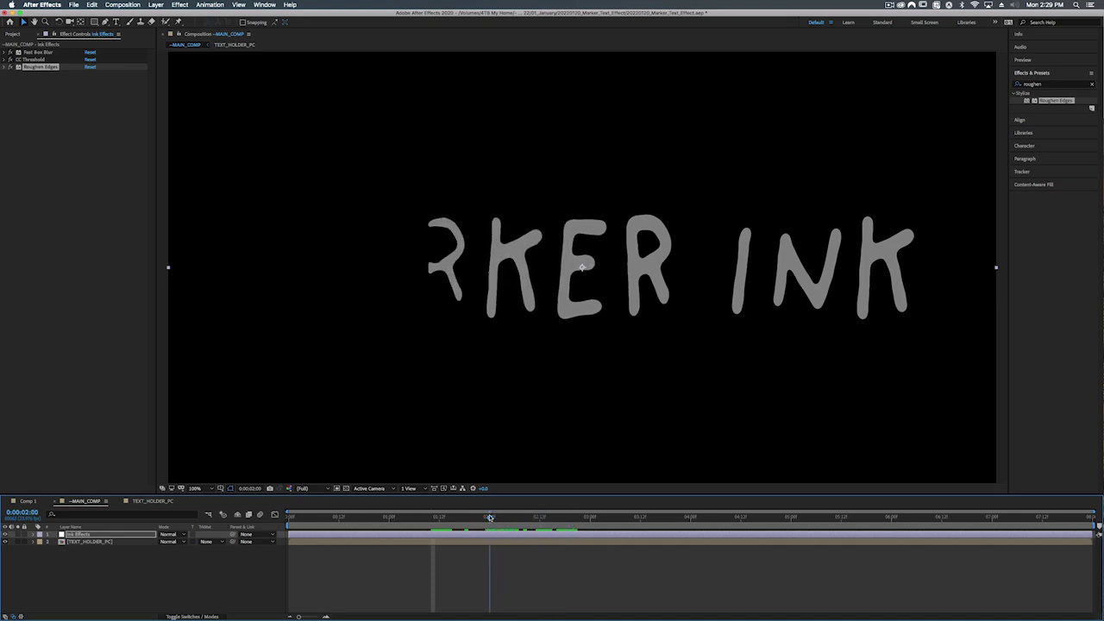
key(Home)
key(h)
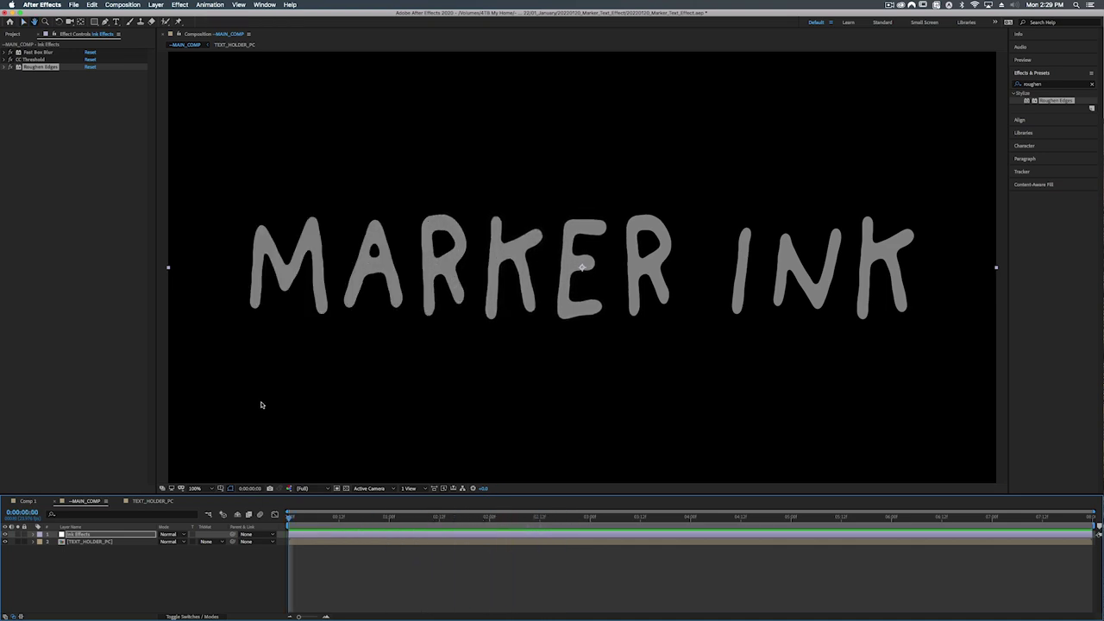
key(space)
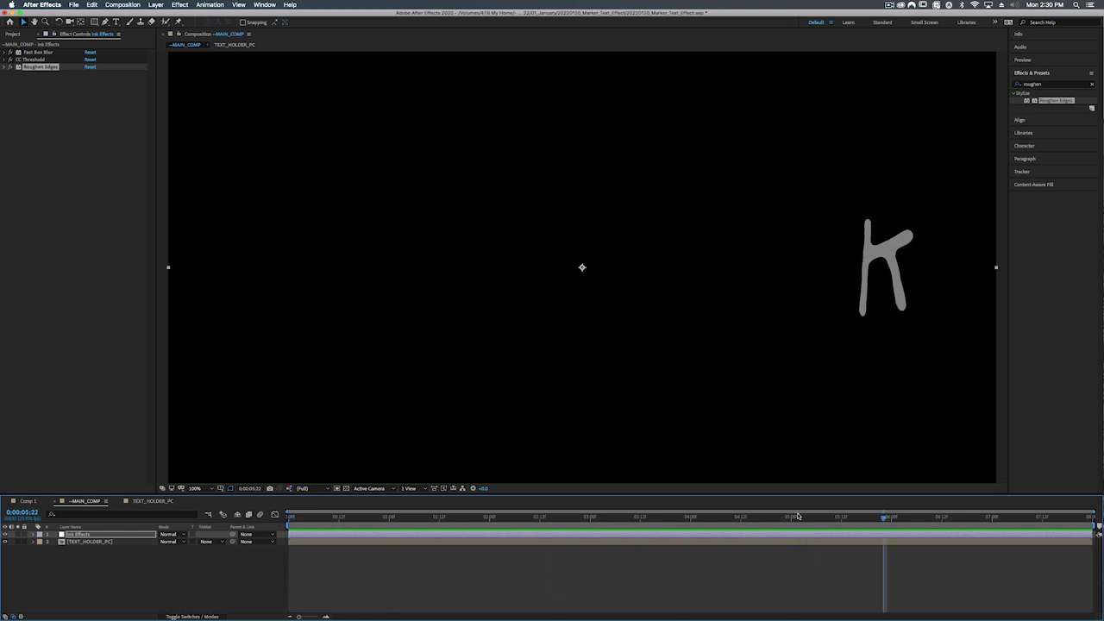
drag(798, 518, 276, 518)
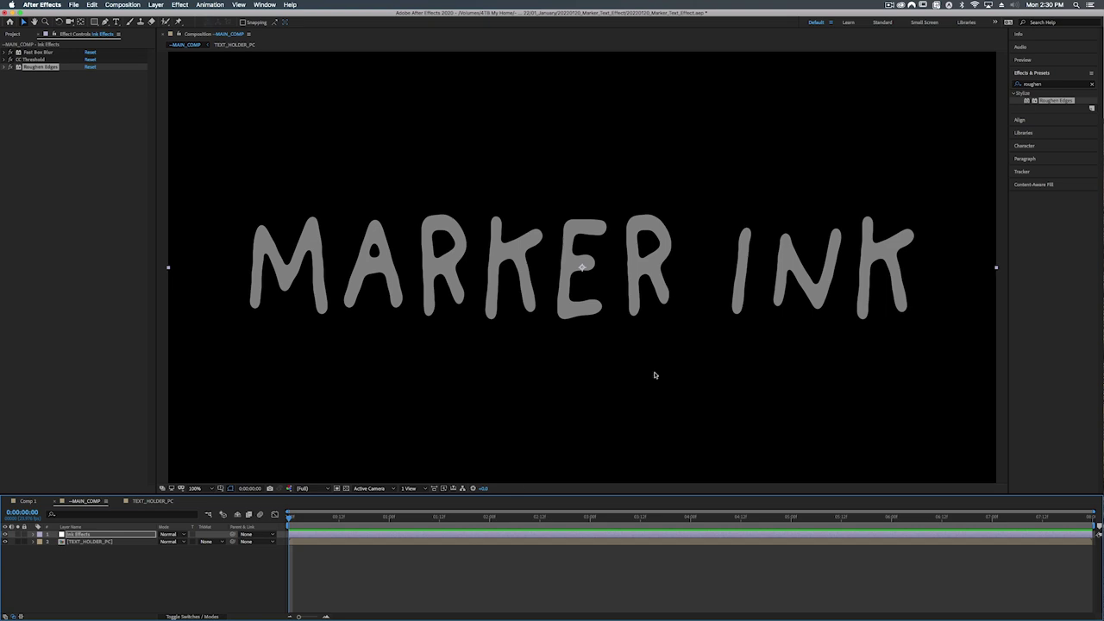
key(space)
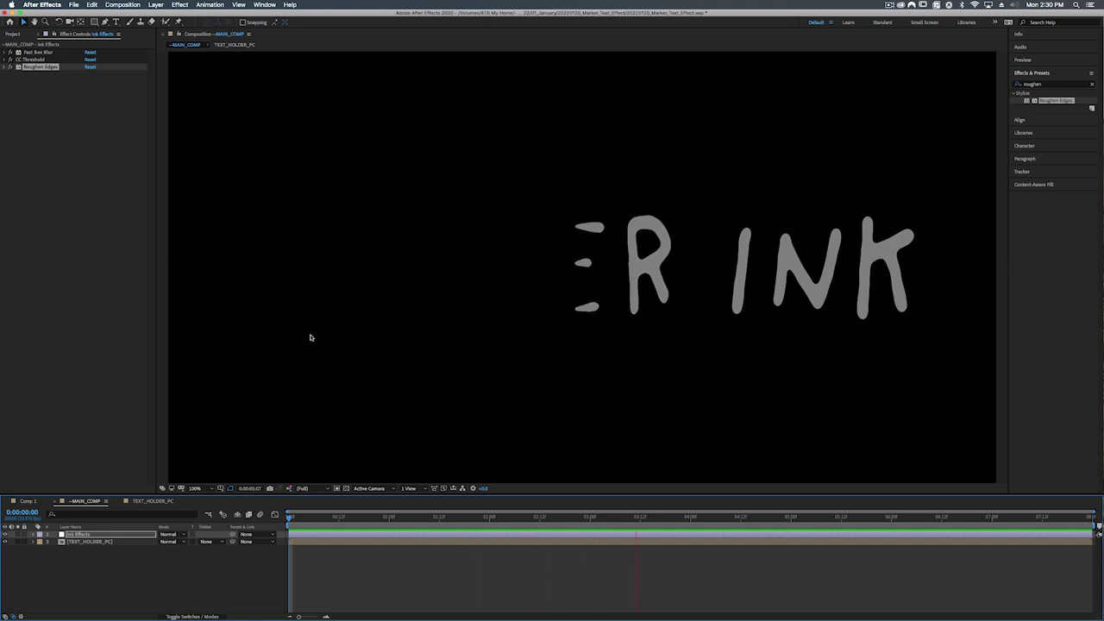
key(space)
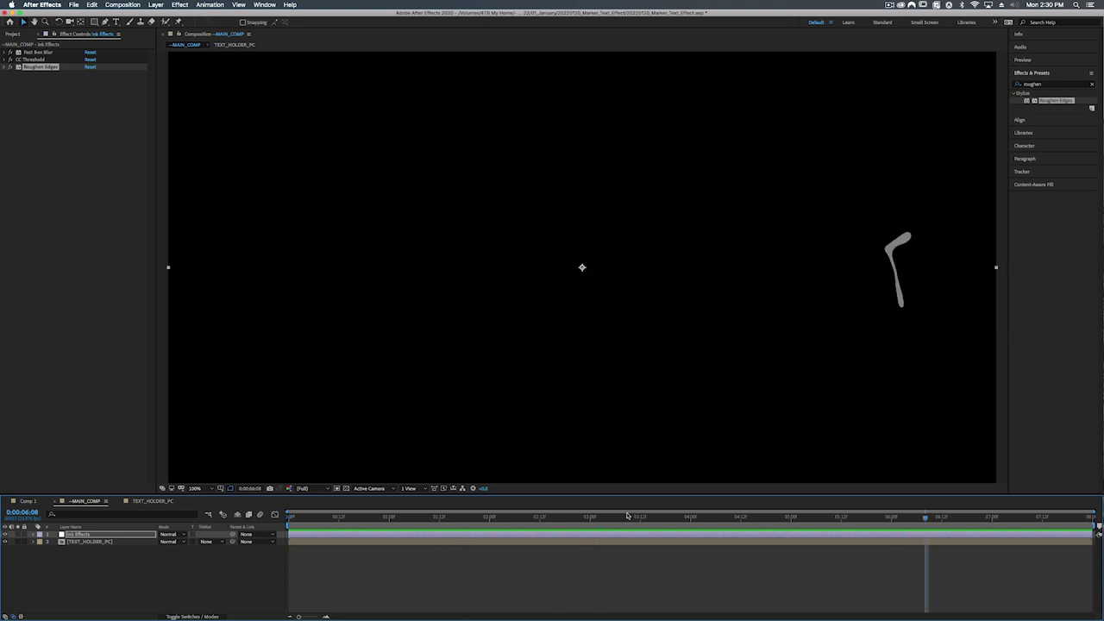
drag(628, 516, 556, 517)
Create a black 1920×1080 solid named Fractal above TEXT_HOLDER_PC
click(76, 543)
click(77, 543)
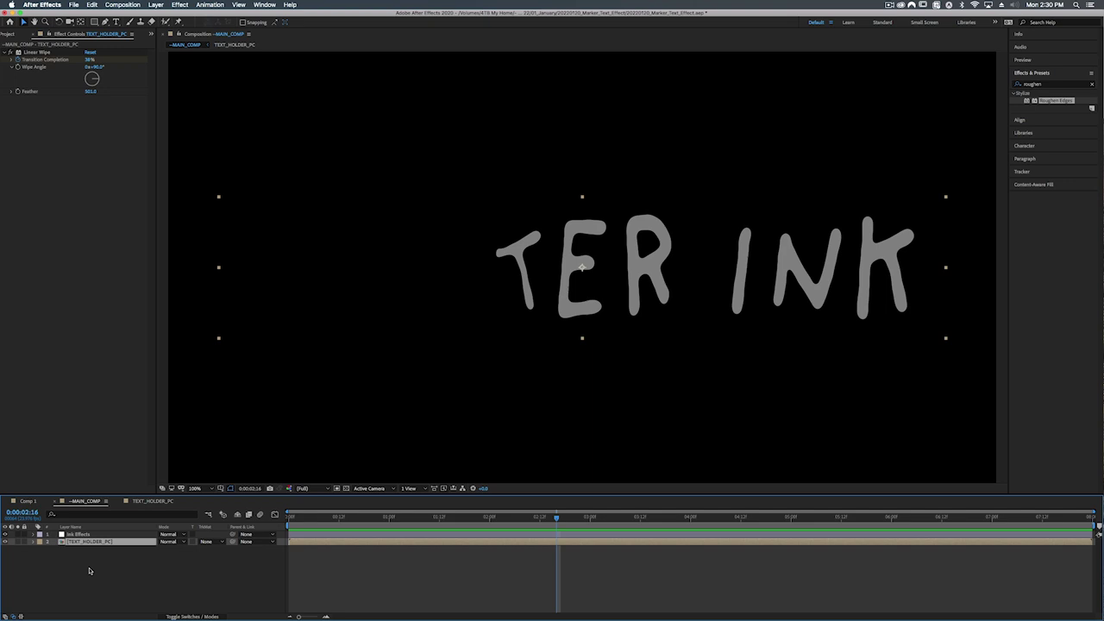
right_click(89, 571)
mouse_move(138, 525)
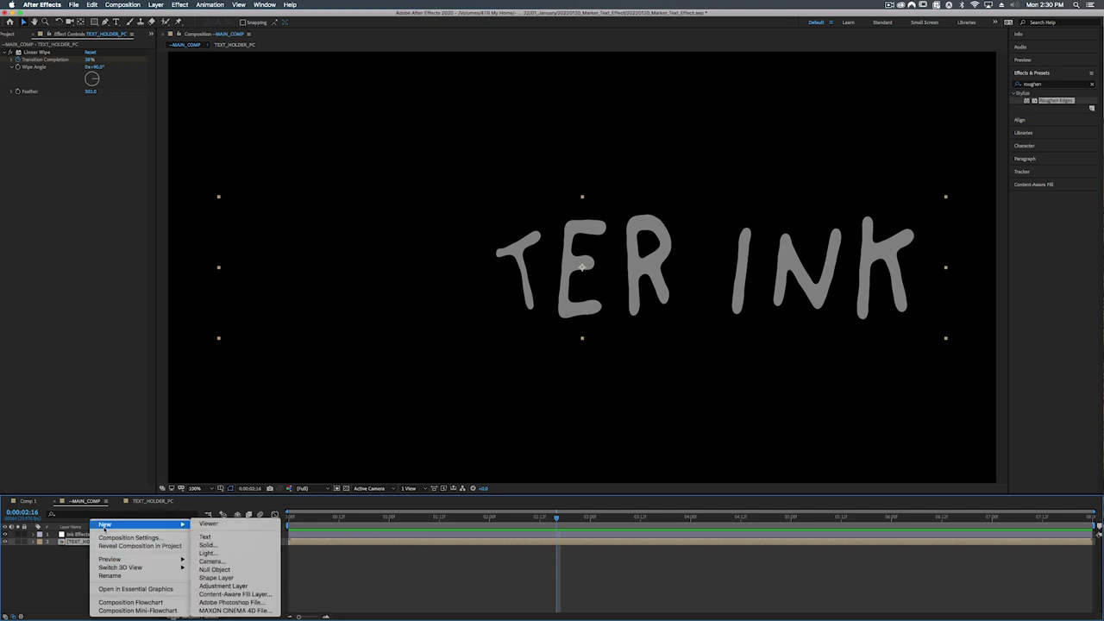
click(227, 545)
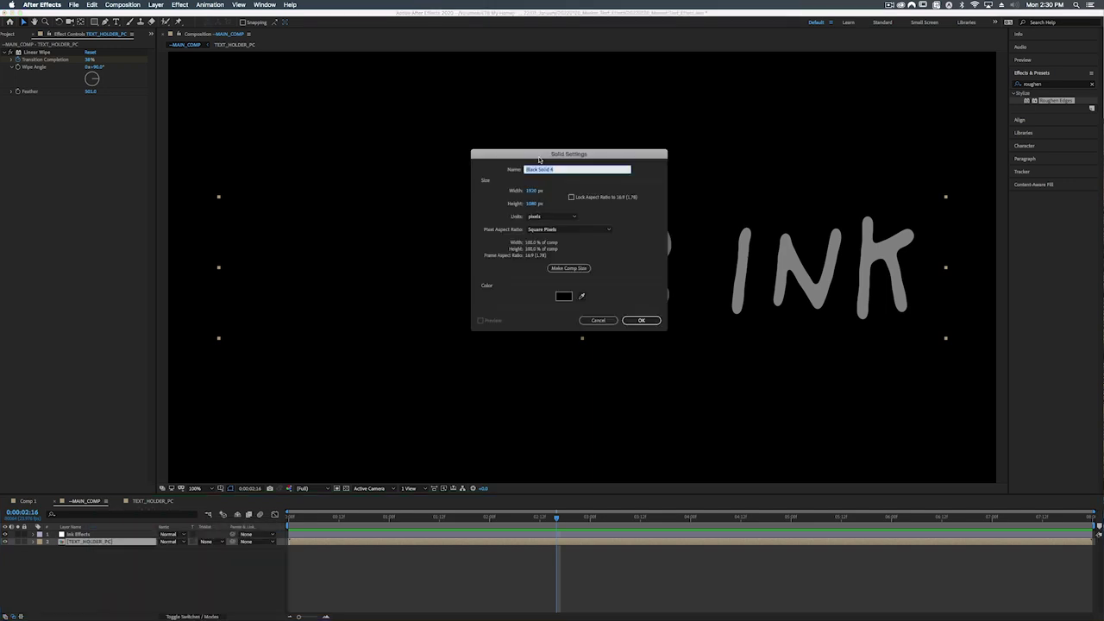
text(B)
click(641, 320)
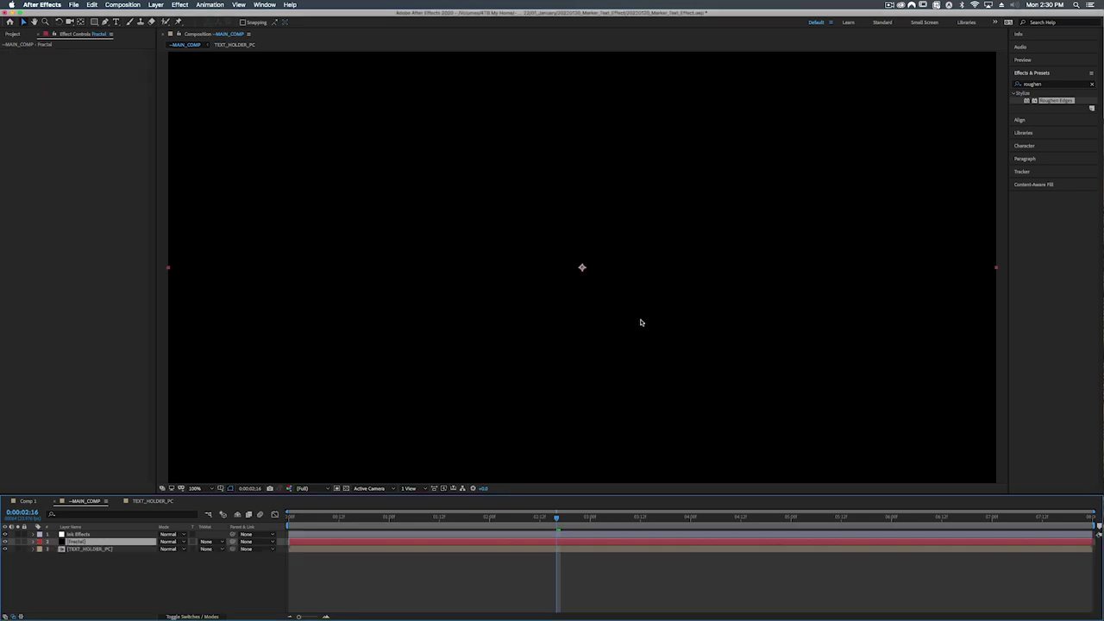
Apply Fractal Noise to the Fractal solid
click(1048, 85)
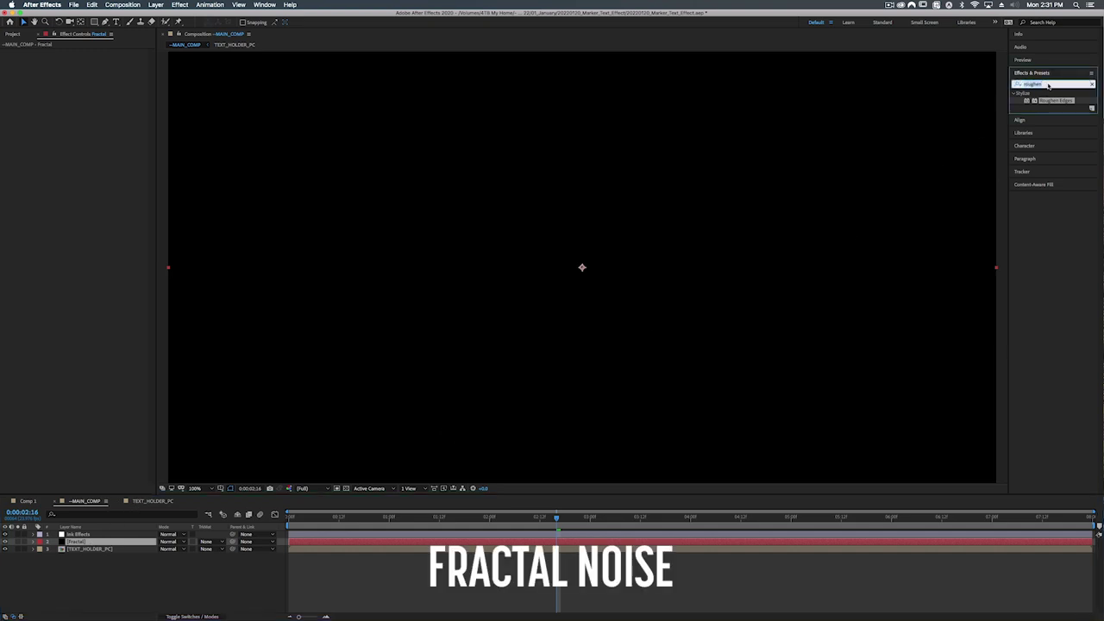
text(fractal no)
drag(1053, 144, 78, 167)
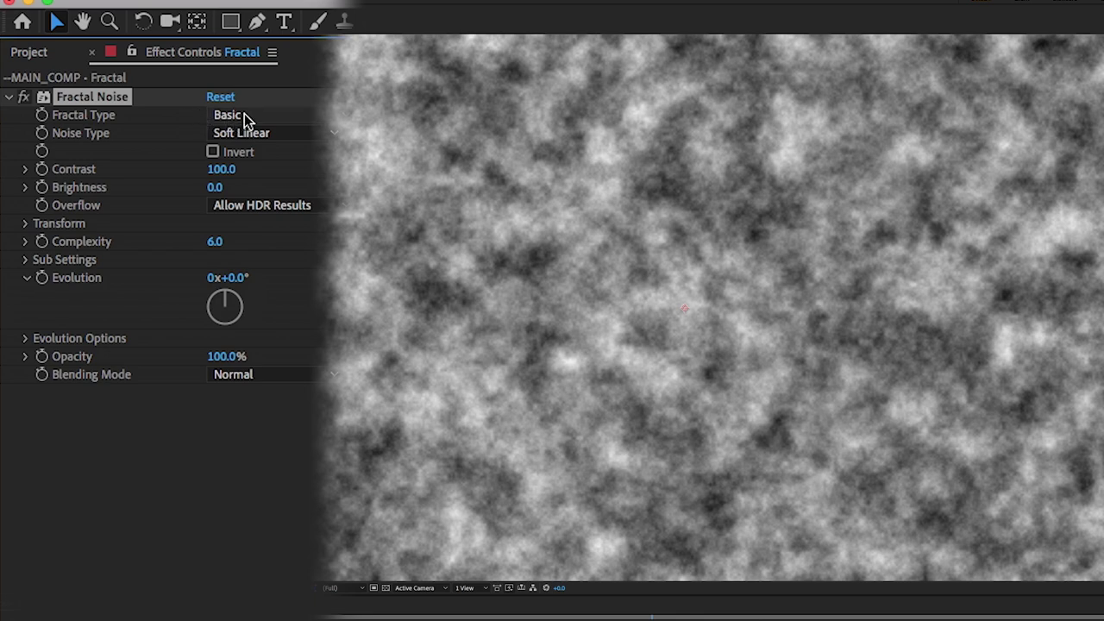
Set Fractal Noise to Contrast 513, Brightness -6, Overflow Clip and Scale 163
drag(215, 171, 555, 171)
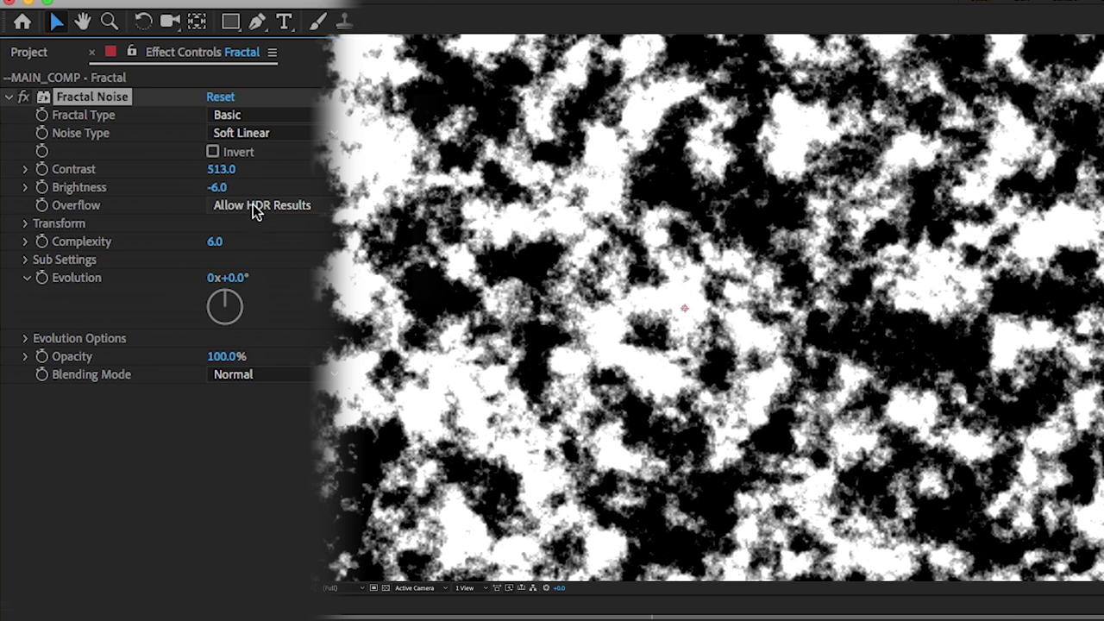
click(255, 210)
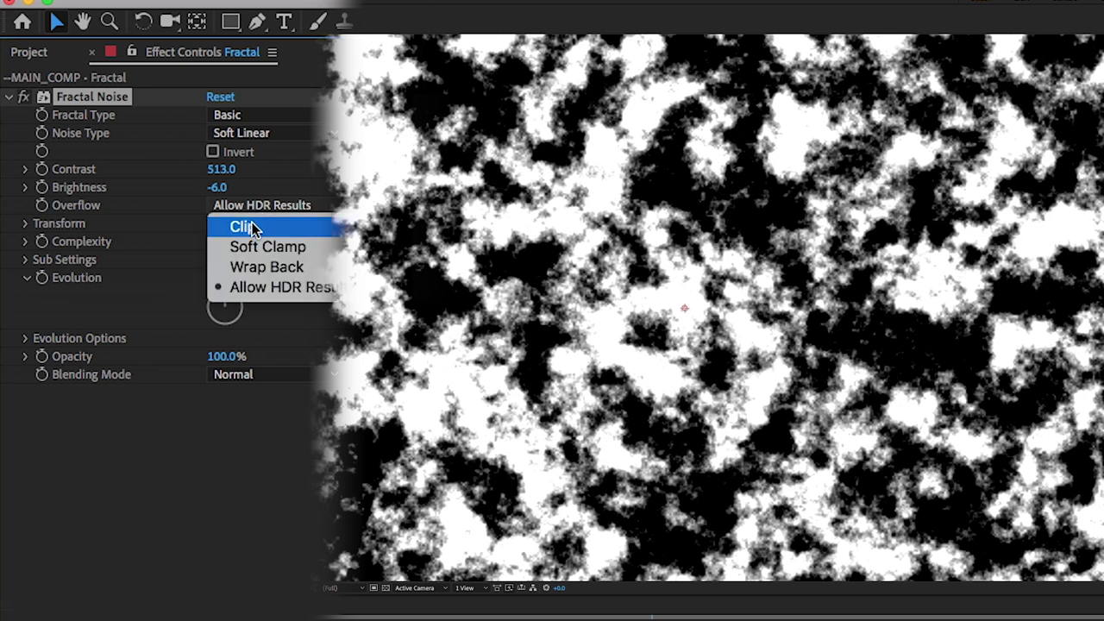
click(252, 226)
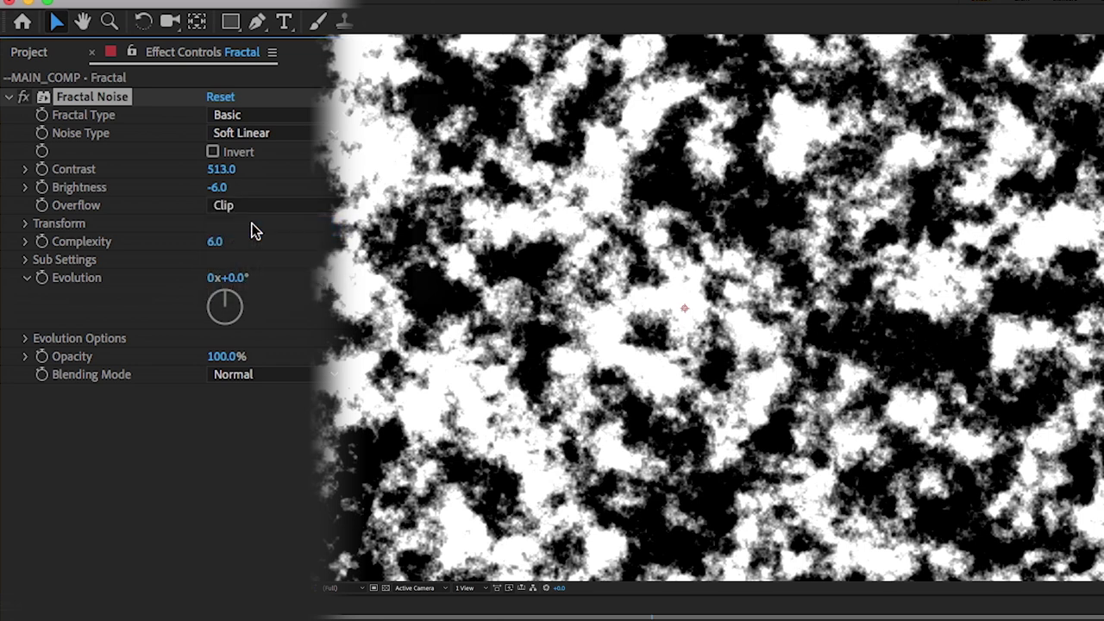
click(25, 224)
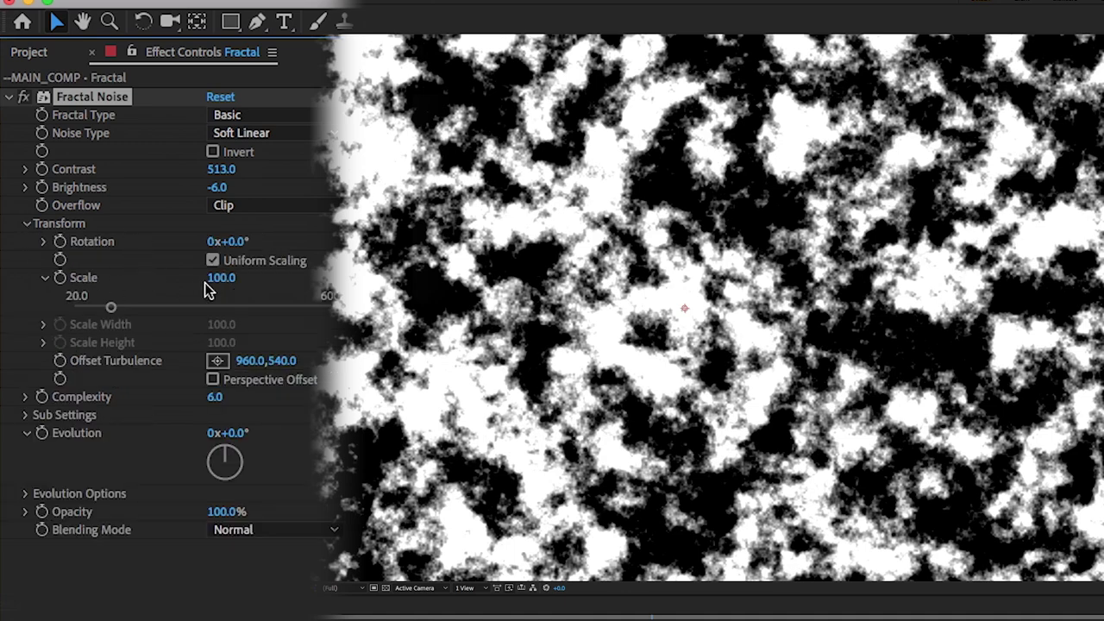
drag(221, 277, 286, 274)
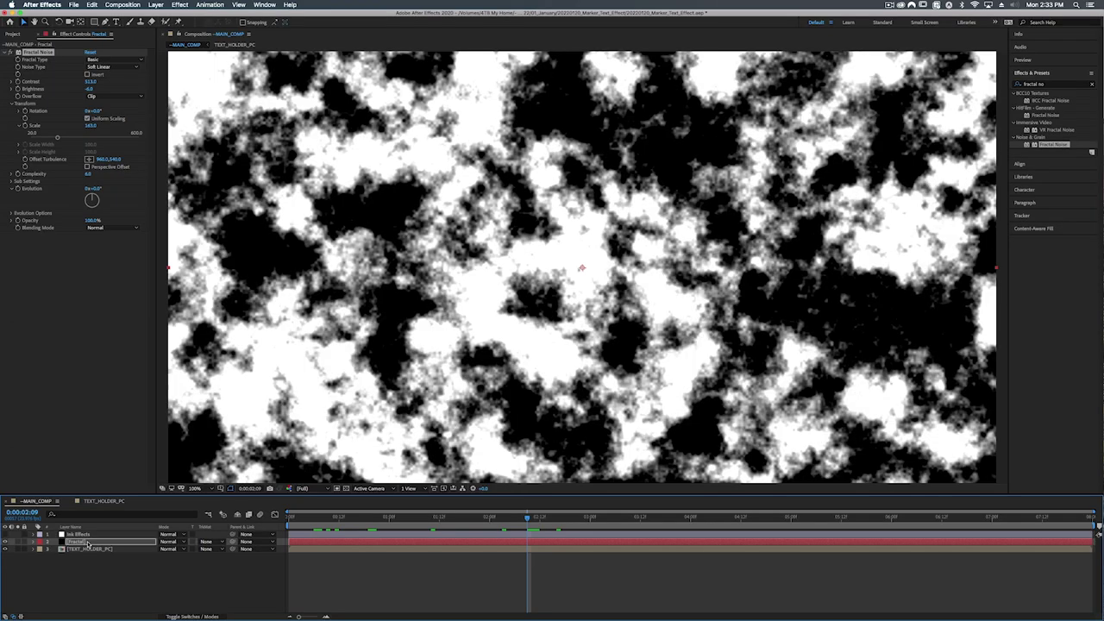
Create a new black solid layer named Transition
right_click(90, 584)
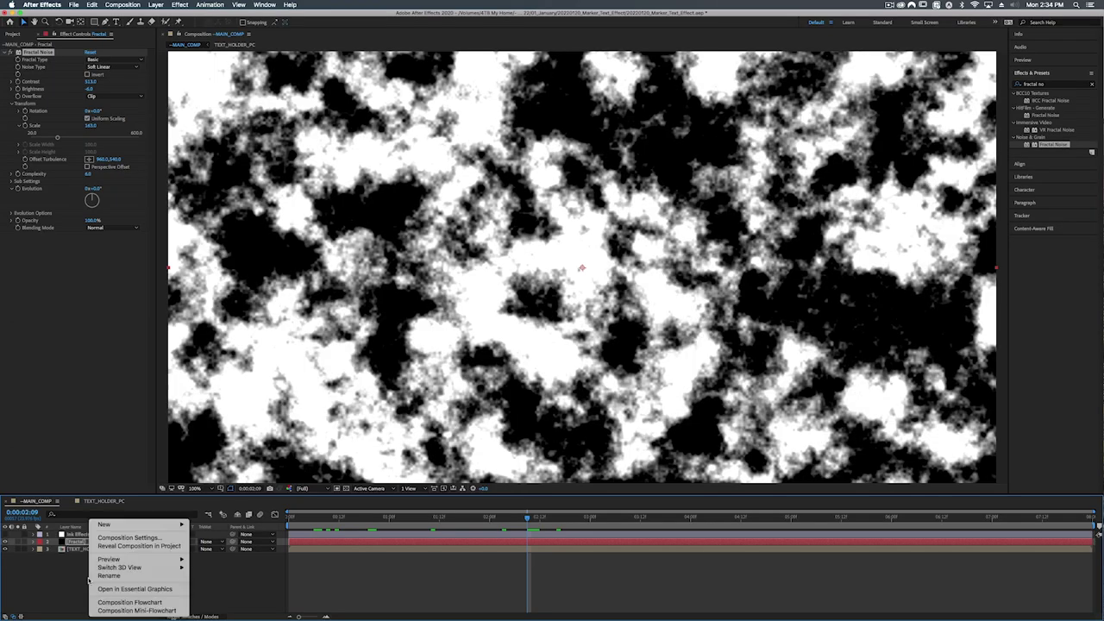
mouse_move(129, 523)
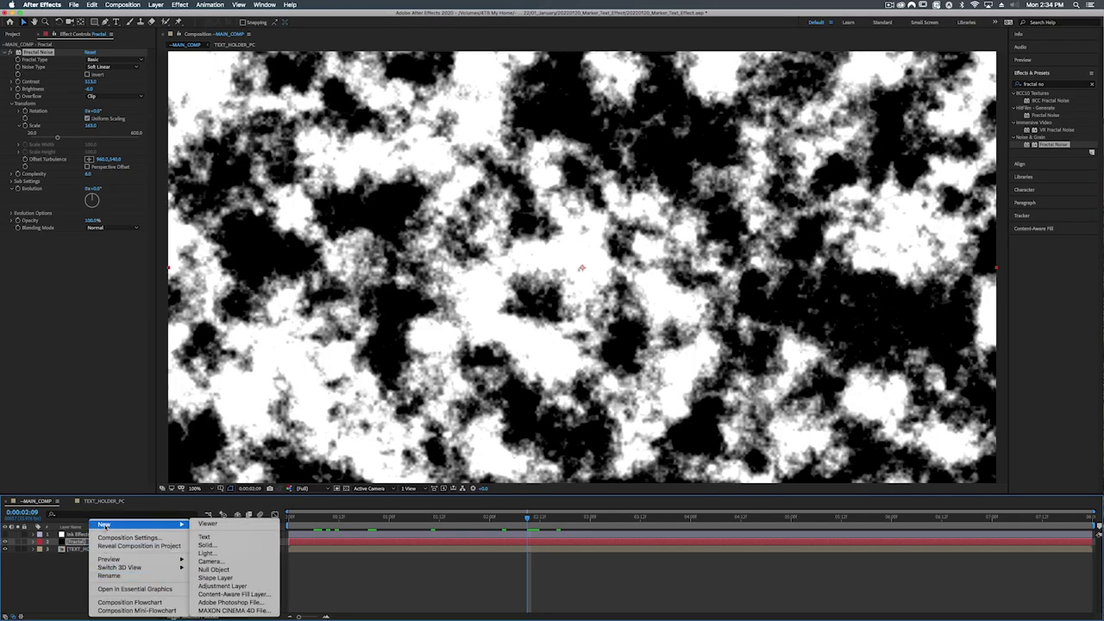
click(214, 547)
text(fr)
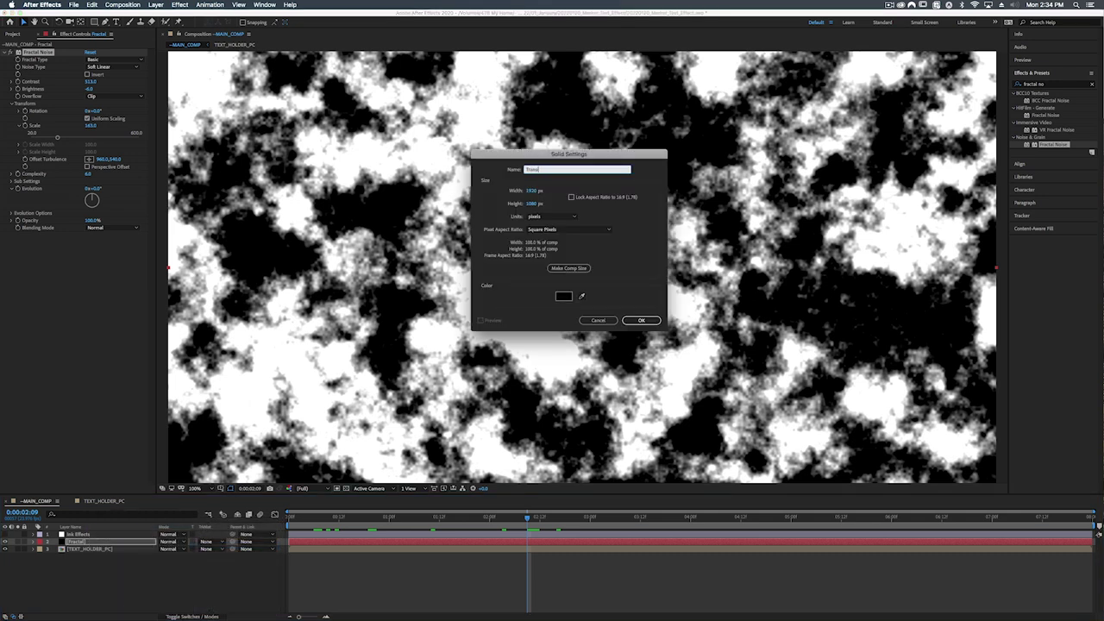
click(643, 321)
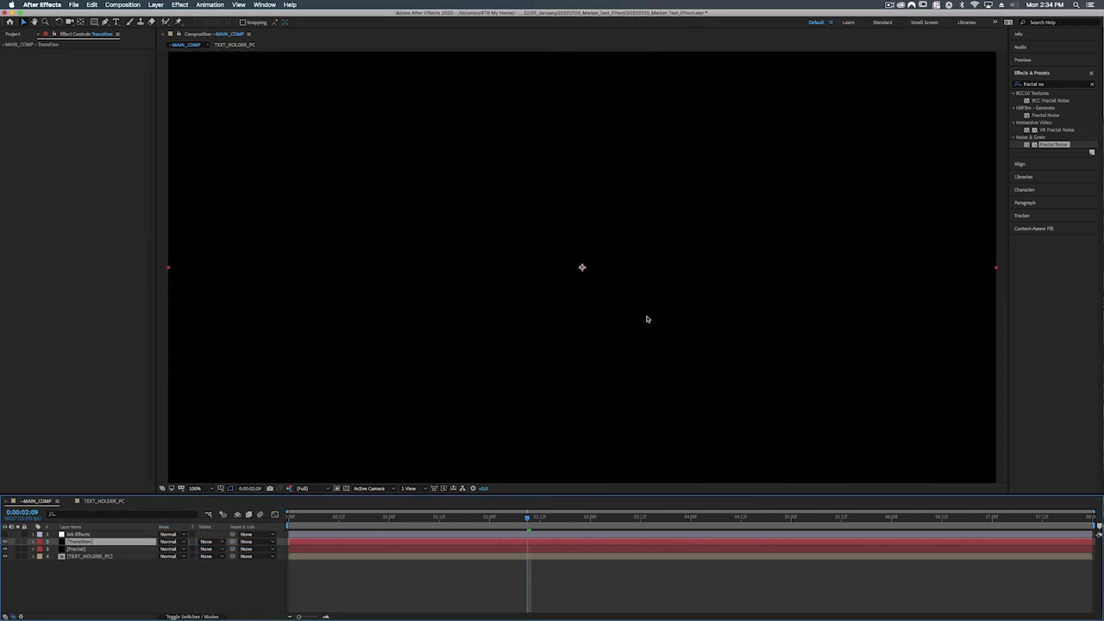
Move the Linear Wipe from TEXT_HOLDER_PC onto Transition and preview it over the fractal
click(77, 557)
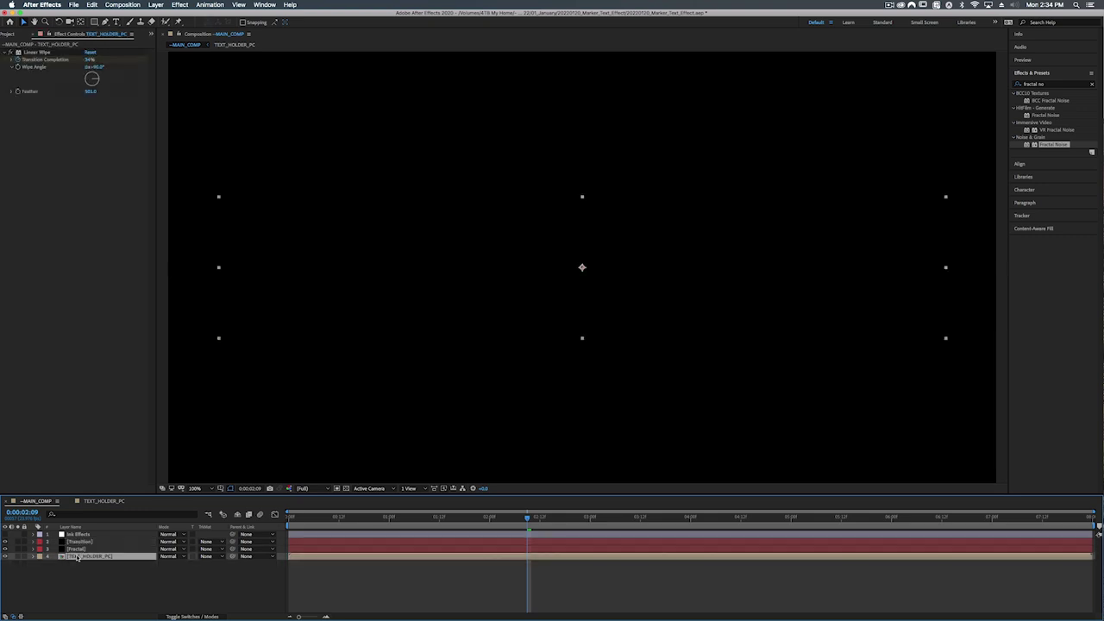
click(33, 52)
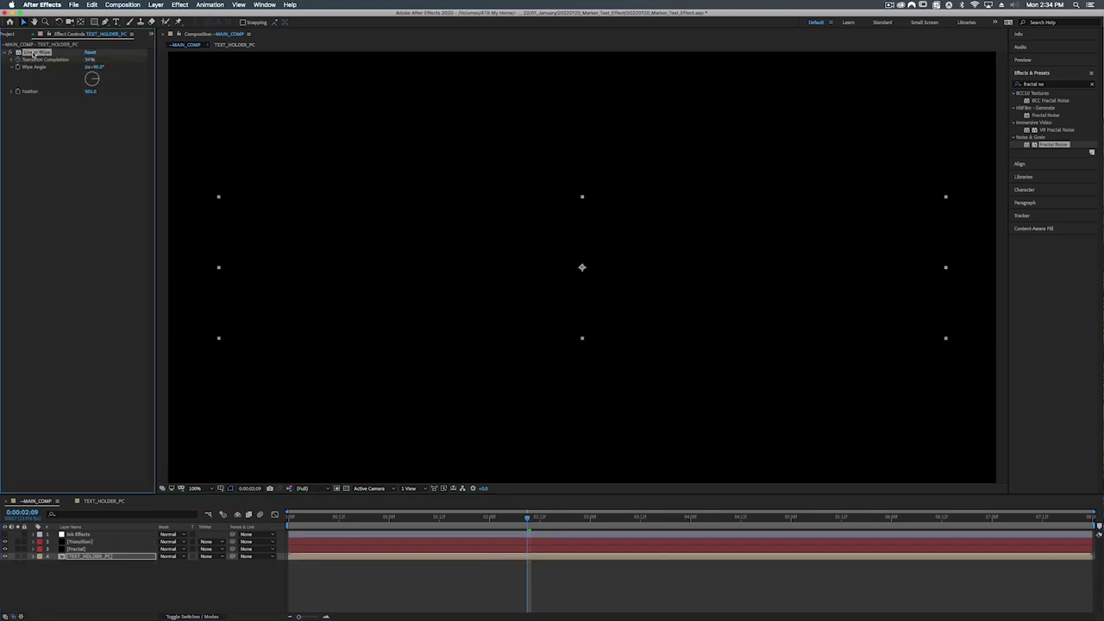
key(super+c)
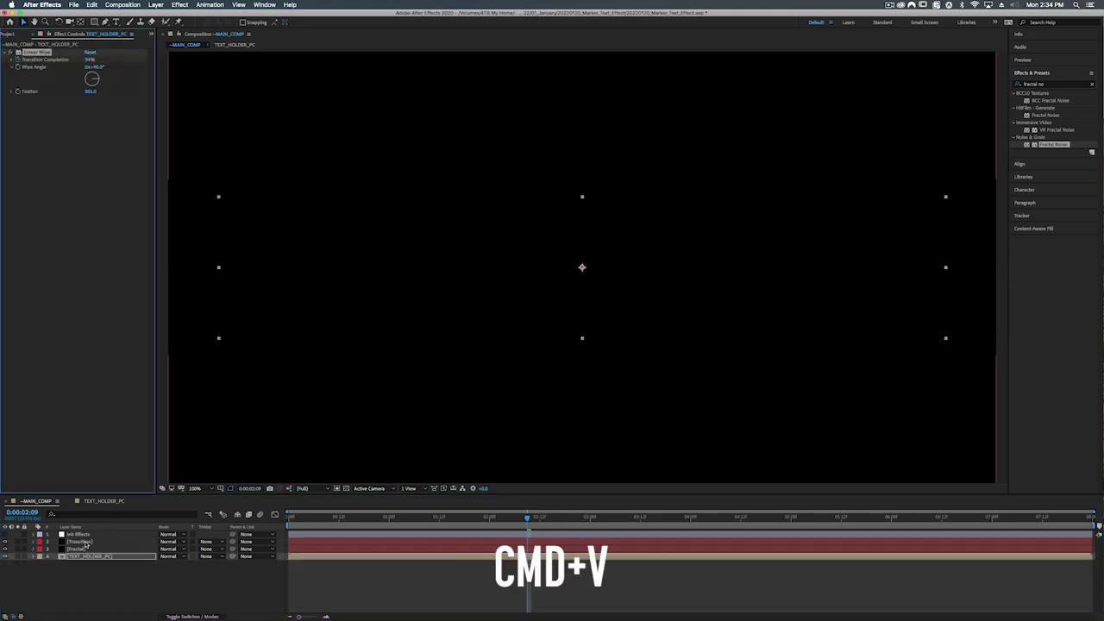
click(79, 542)
key(super+v)
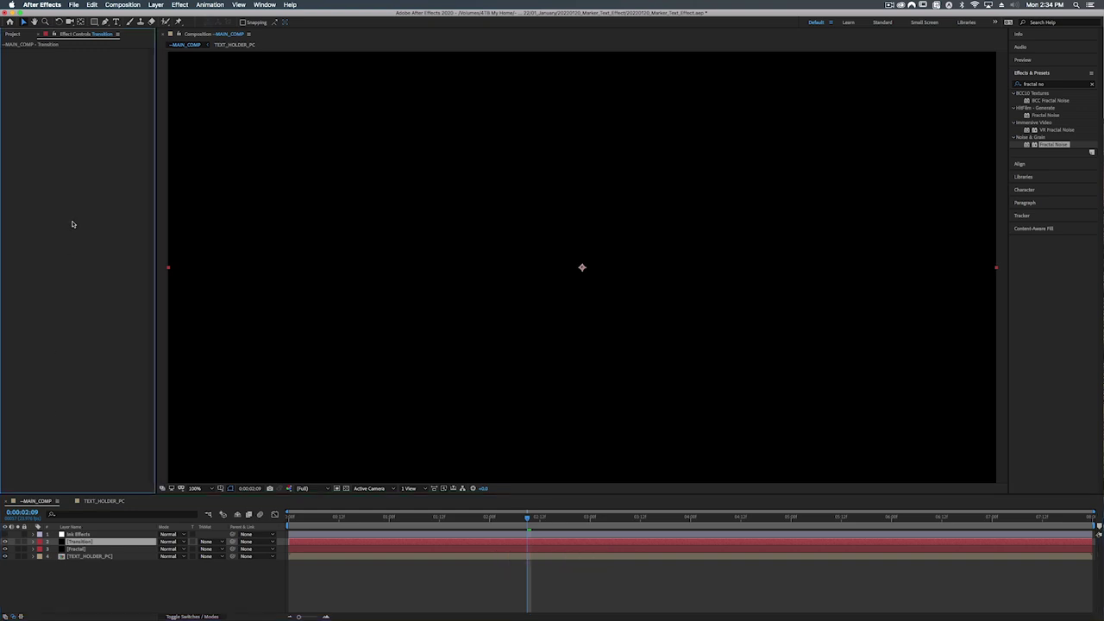
click(87, 557)
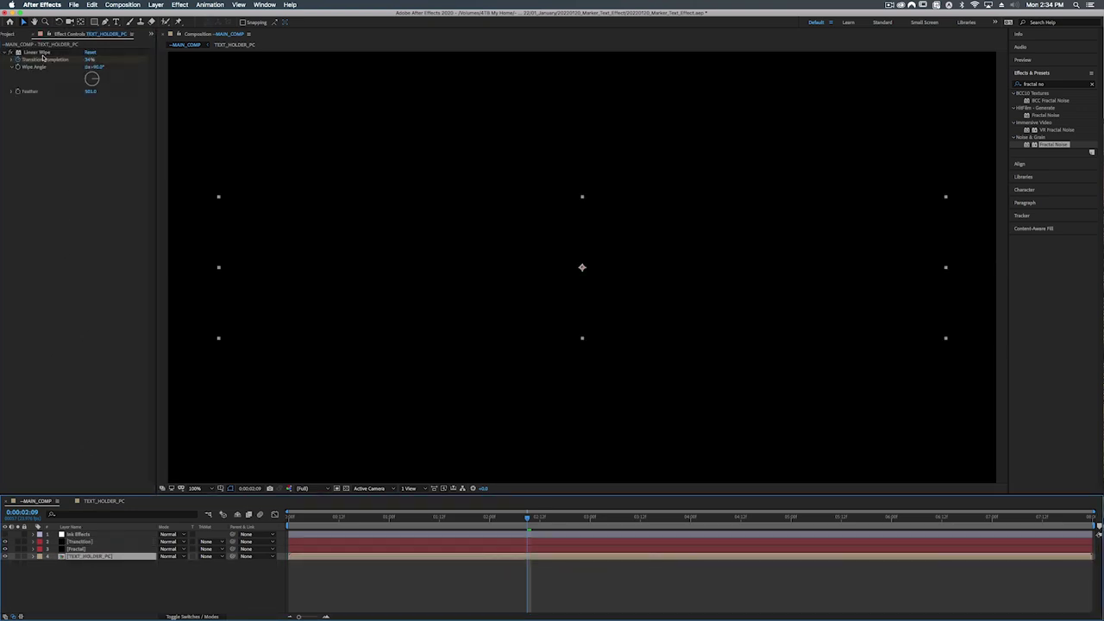
click(35, 52)
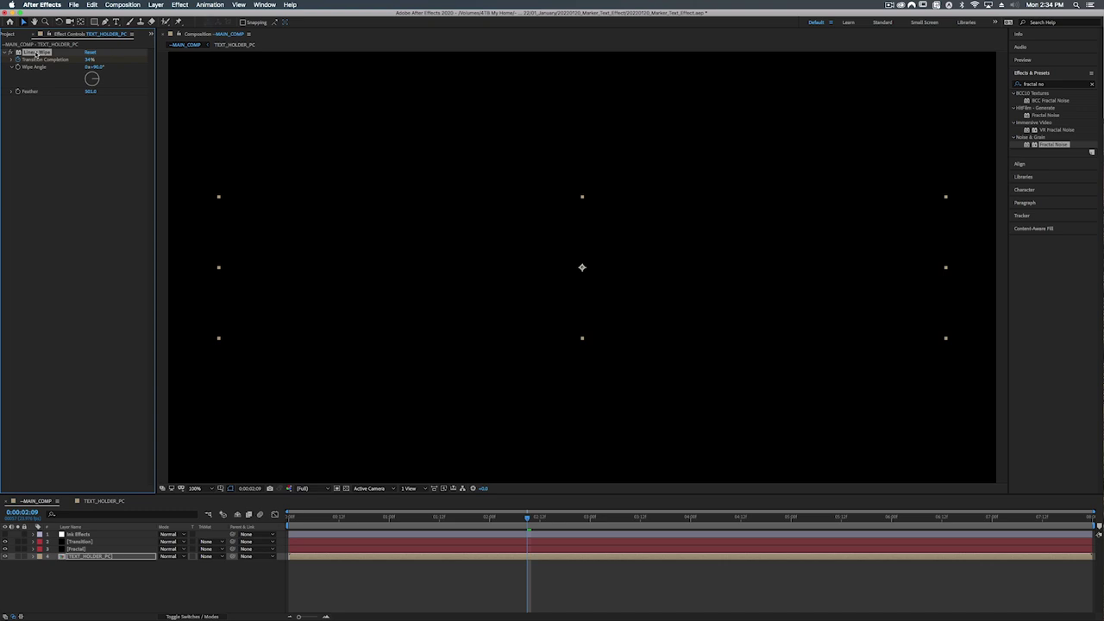
key(Delete)
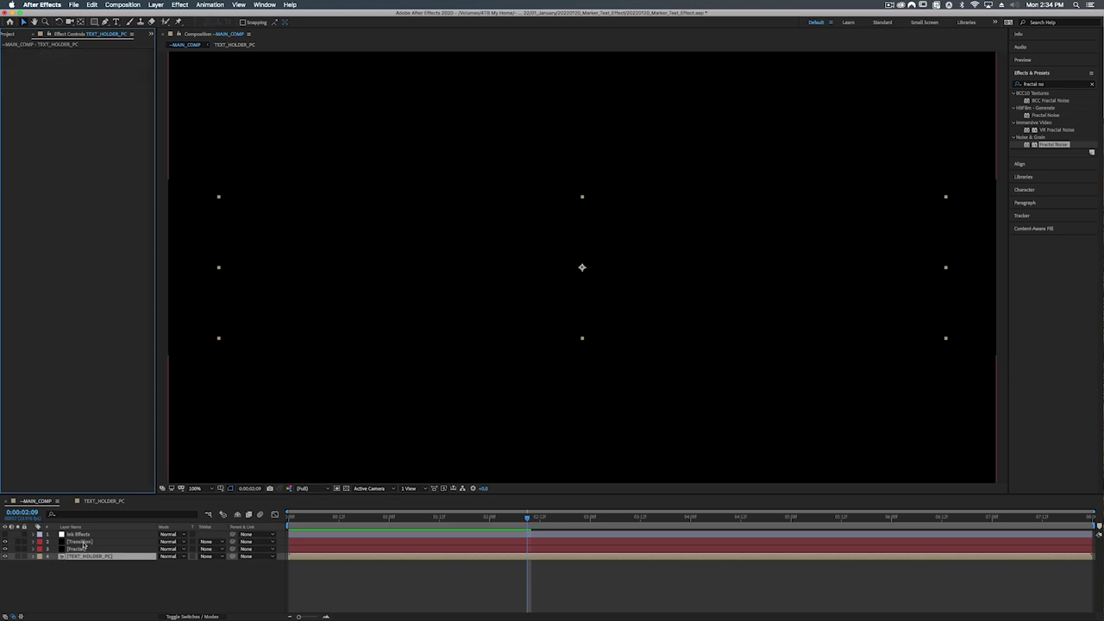
click(79, 549)
key(space)
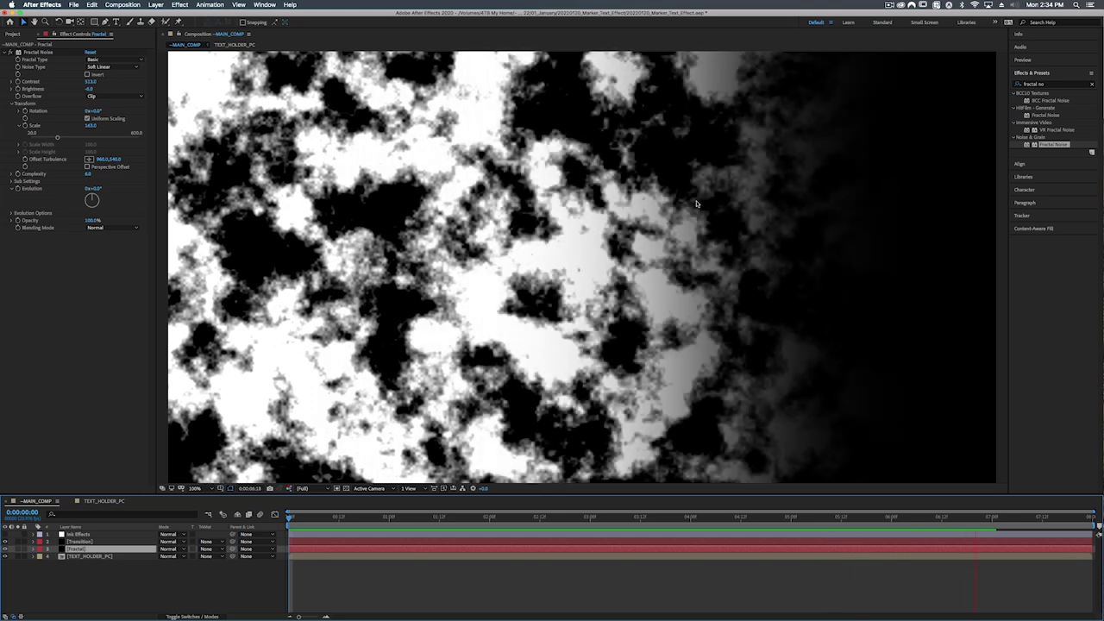
Stop the preview and apply Colorama to the Transition layer
key(space)
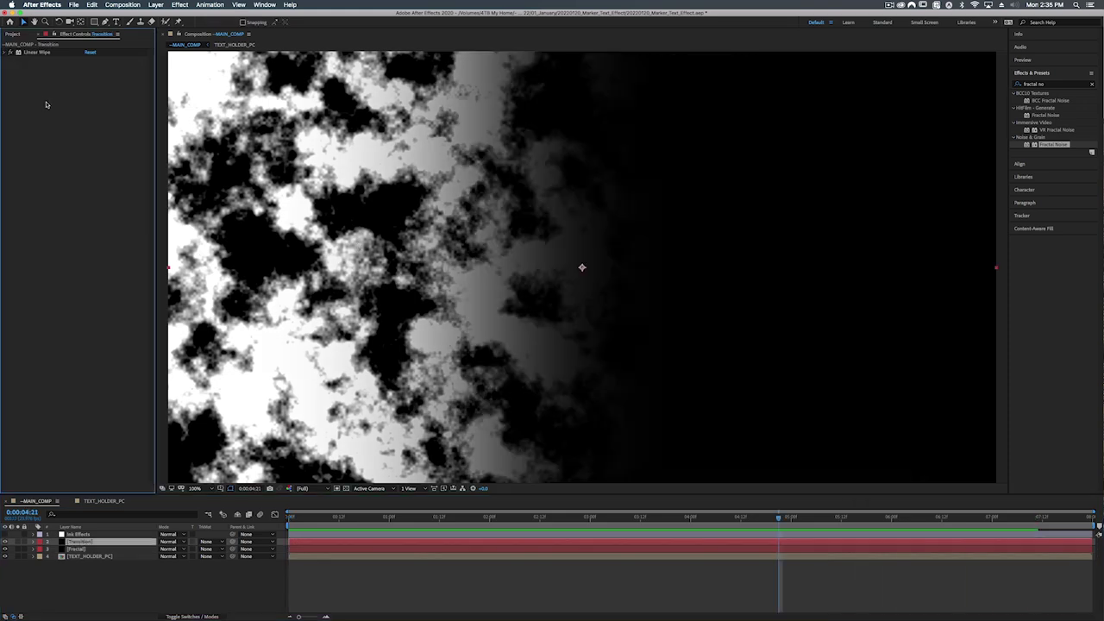
key(super+Up)
click(1058, 84)
text(colorama)
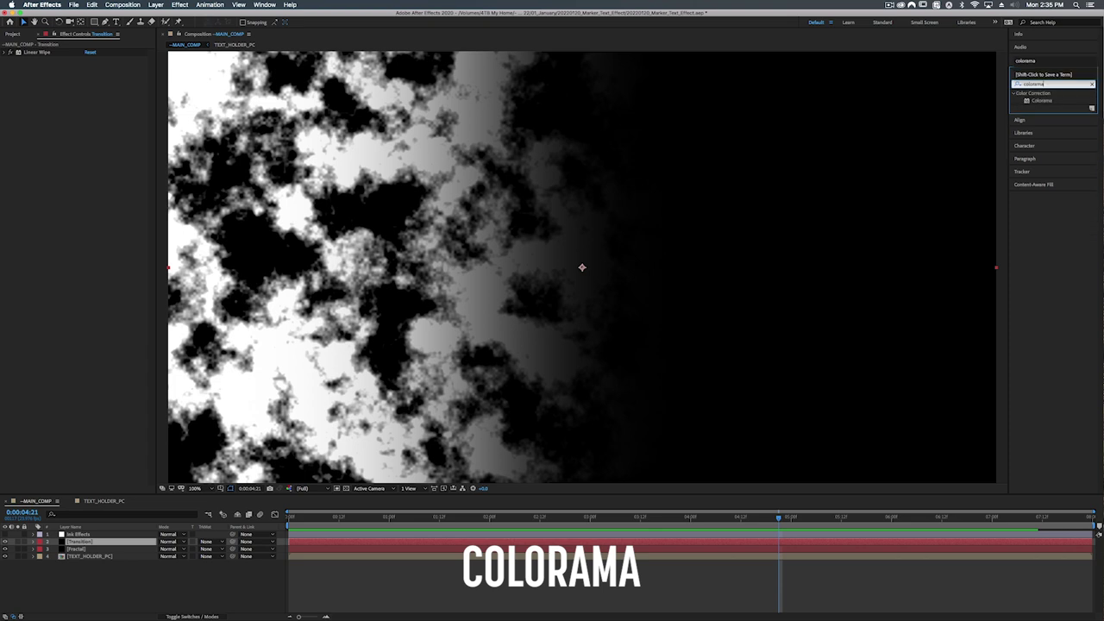
drag(1049, 102, 41, 108)
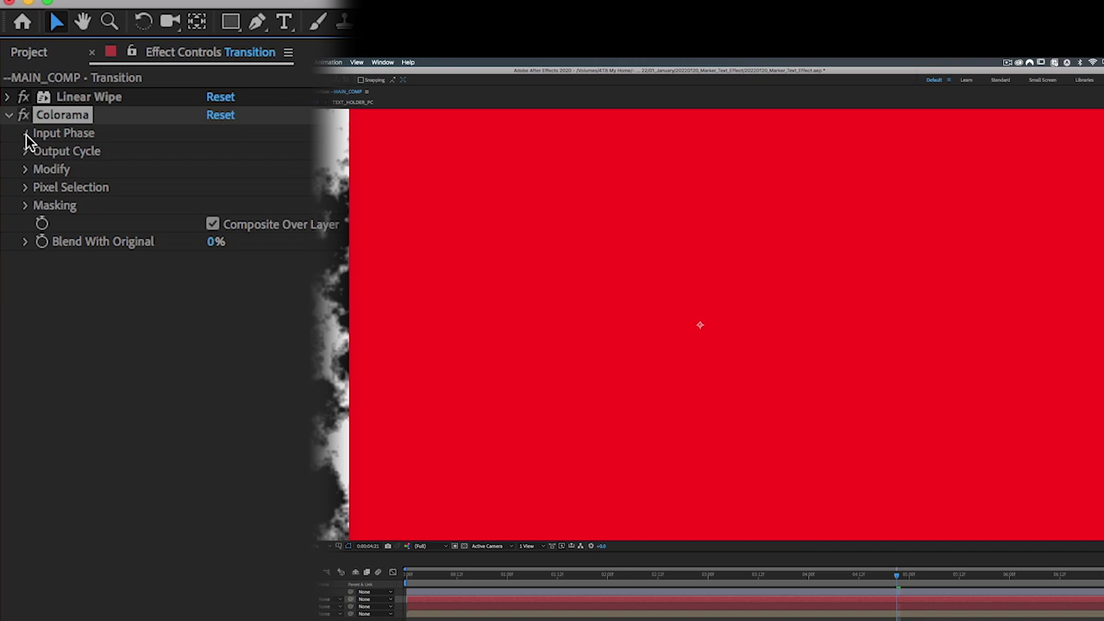
Set Colorama's phase source to Alpha, palette to Ramp Grey, and enable Change Empty Pixels
click(26, 134)
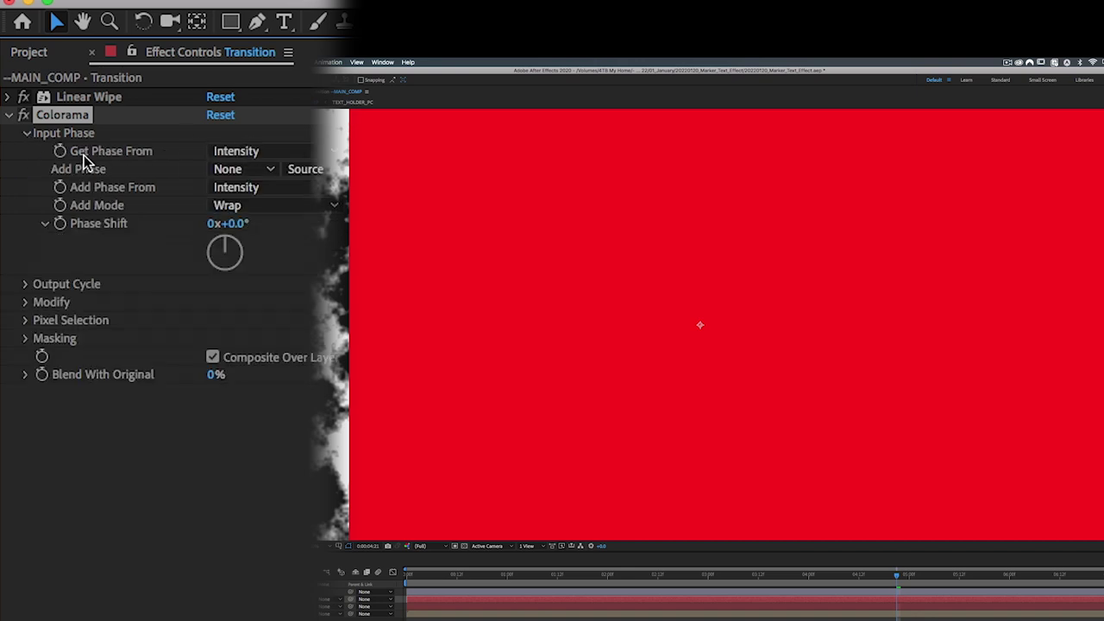
click(237, 154)
click(252, 335)
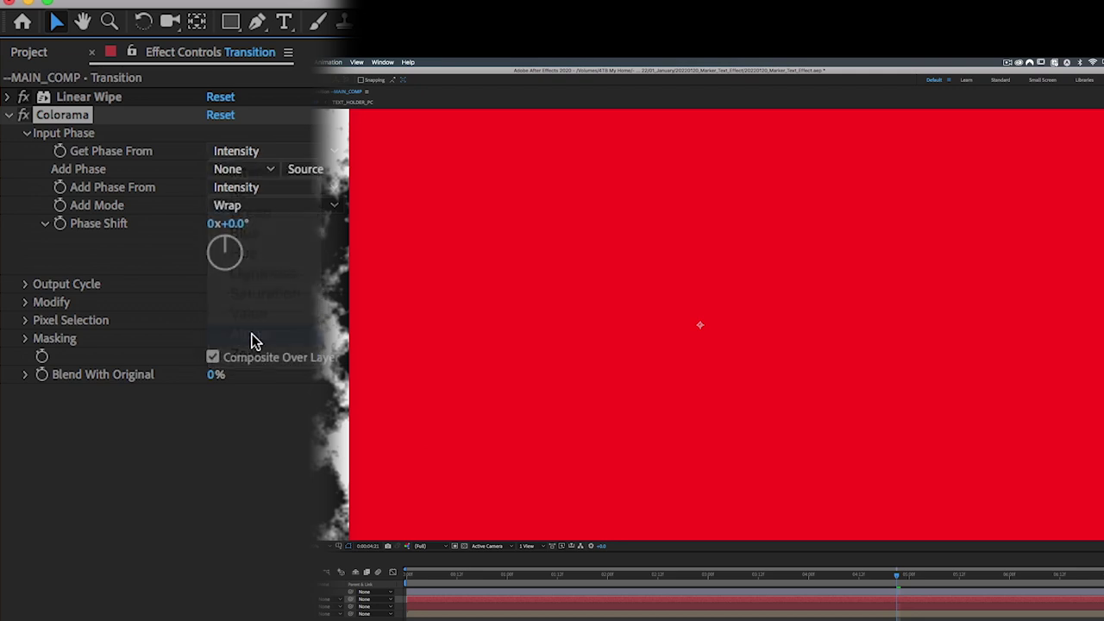
click(27, 135)
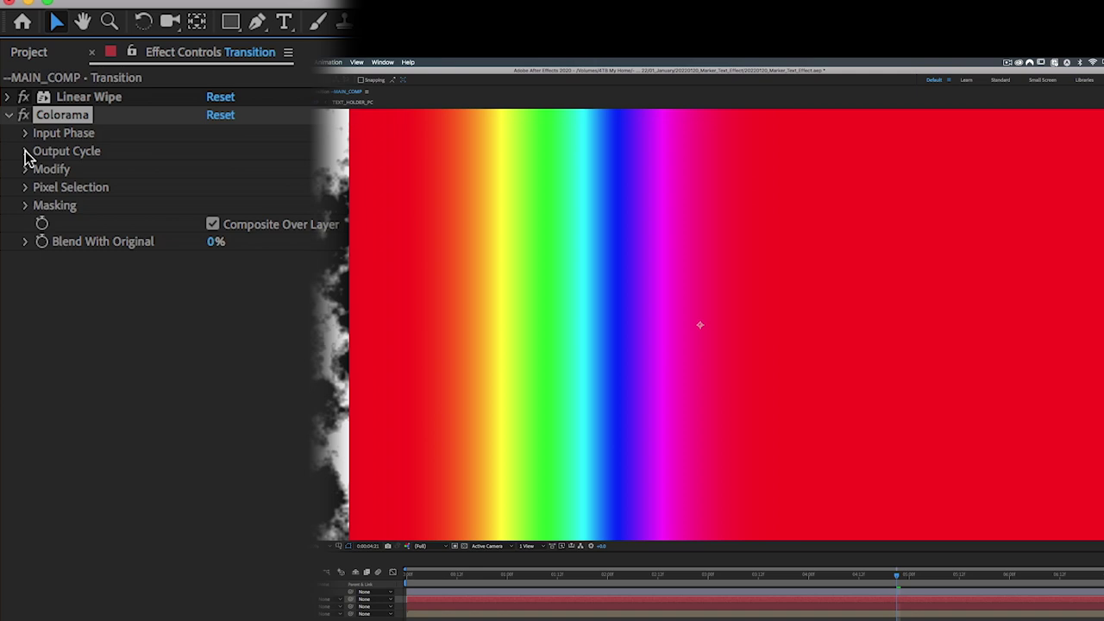
click(25, 152)
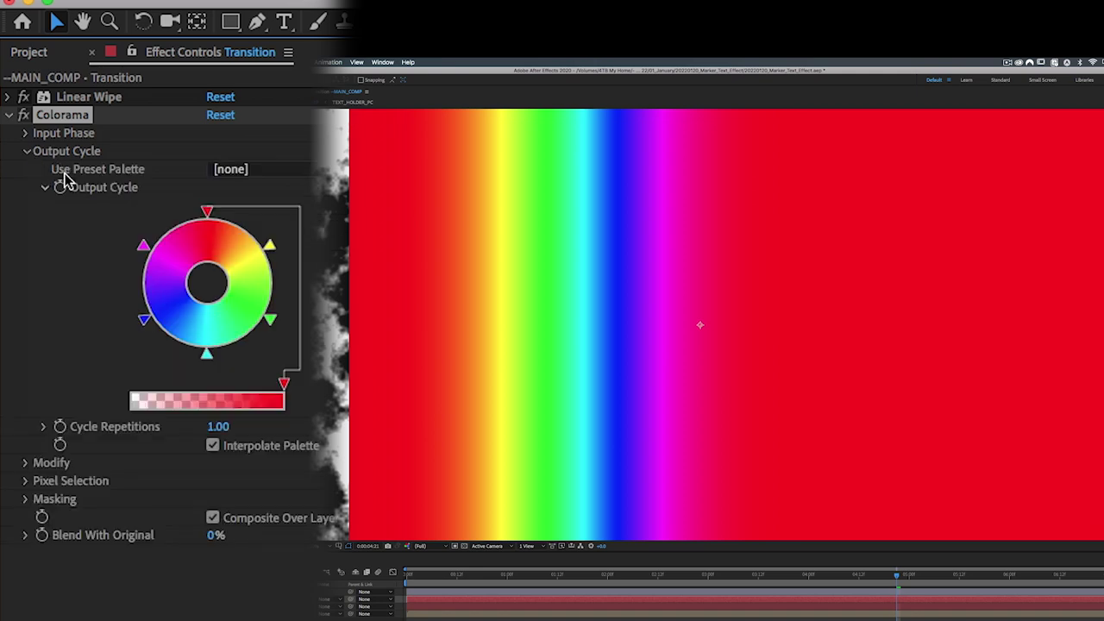
click(267, 174)
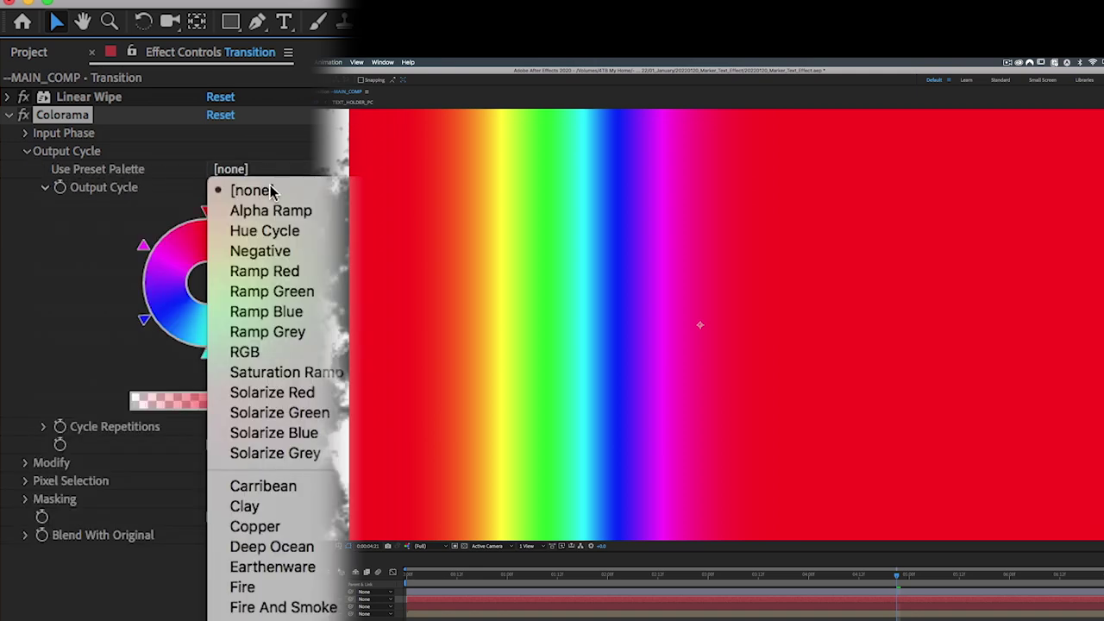
click(288, 342)
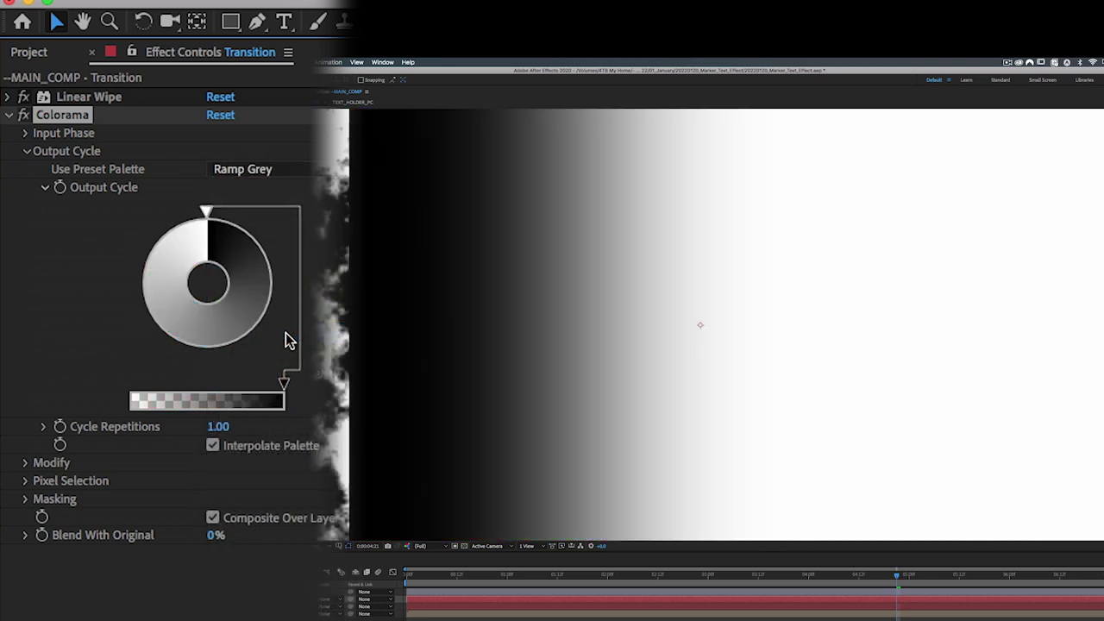
click(25, 463)
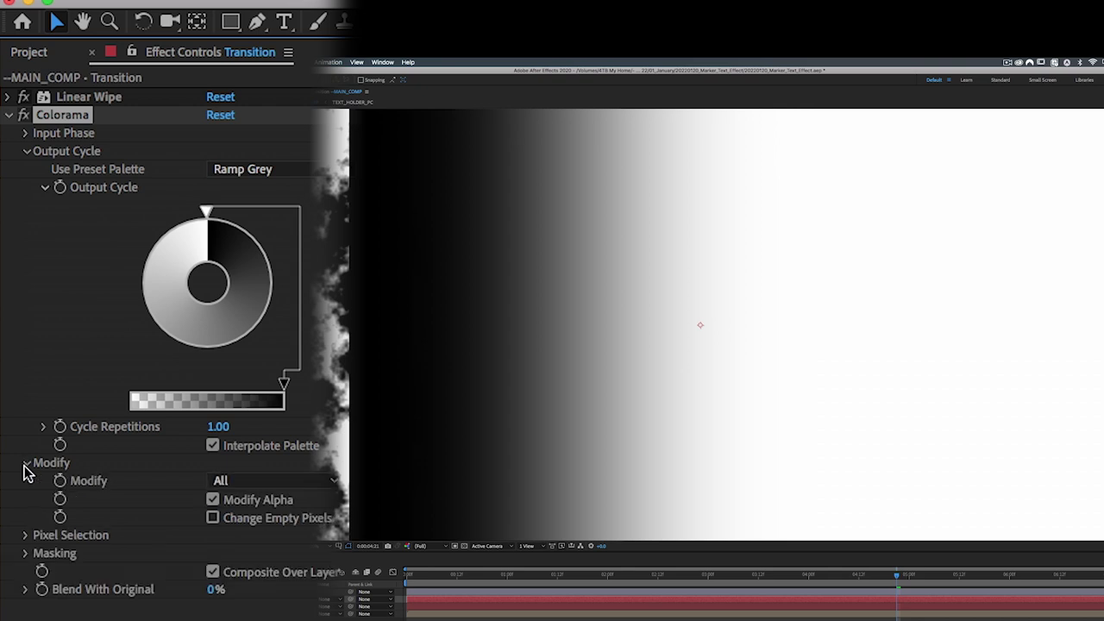
click(212, 518)
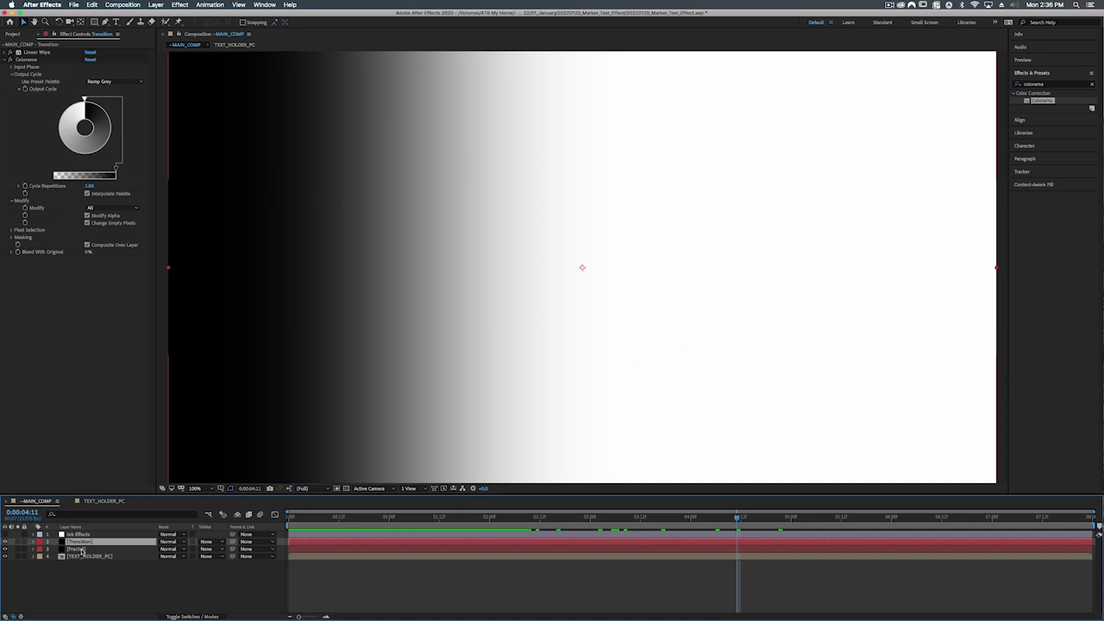
Set the Transition layer's blend mode to Linear Light
click(169, 542)
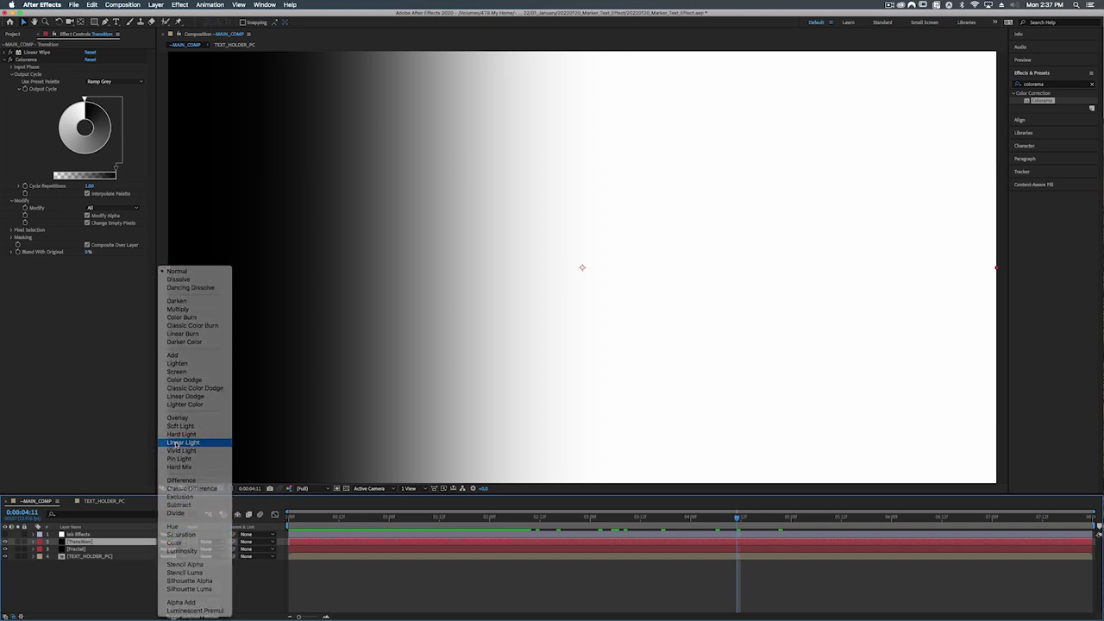
click(177, 443)
key(space)
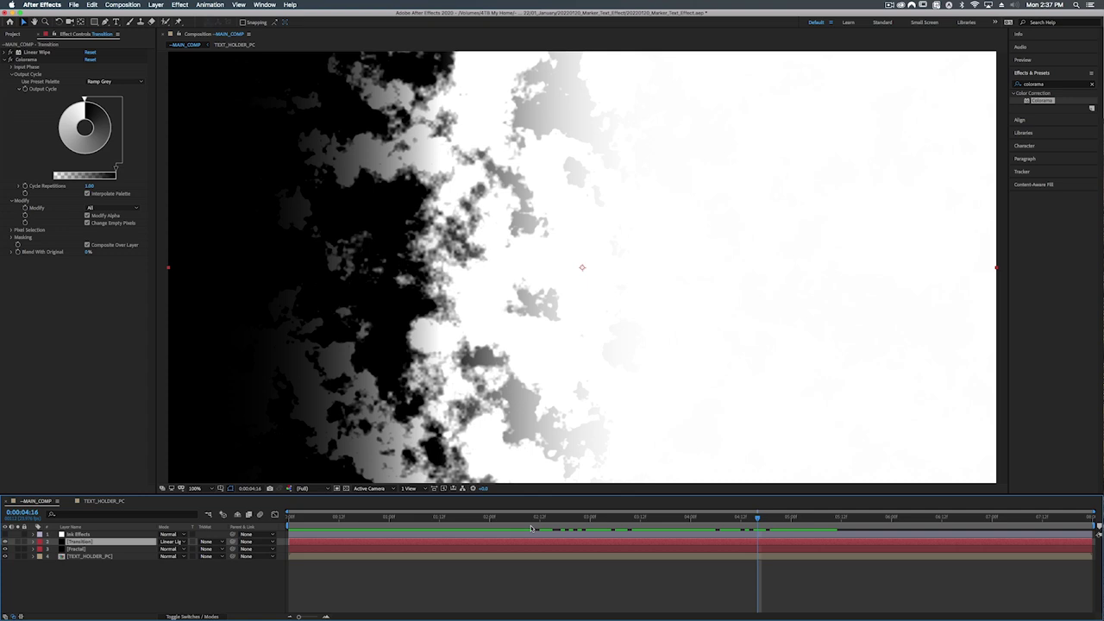
Pre-compose the Transition and Fractal layers into 'Transition Matte'
shift+click(83, 550)
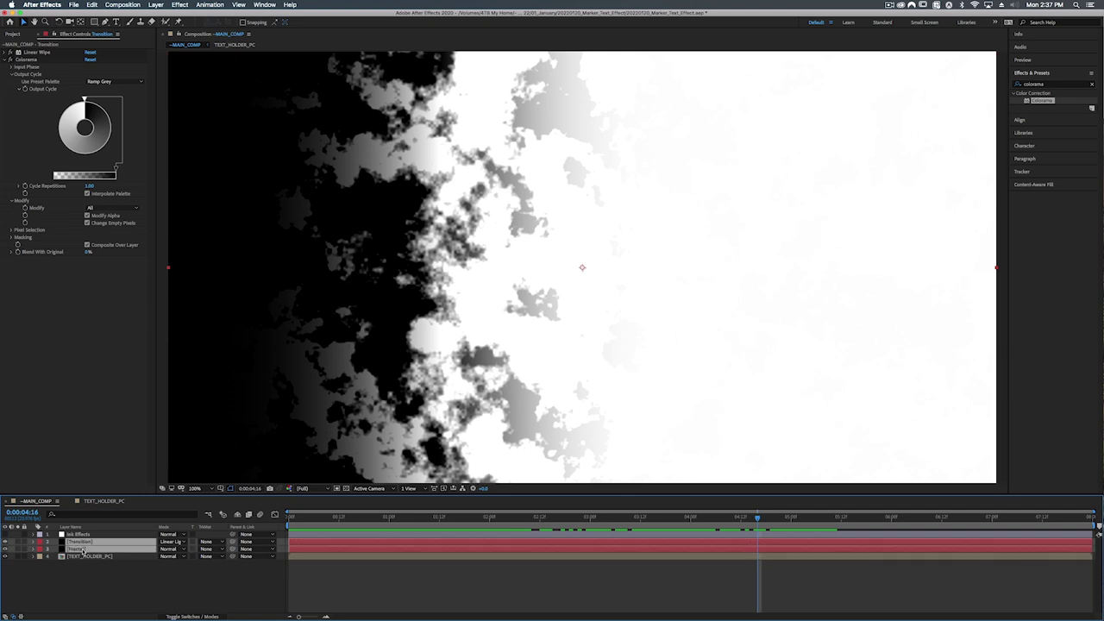
key(shift+super+c)
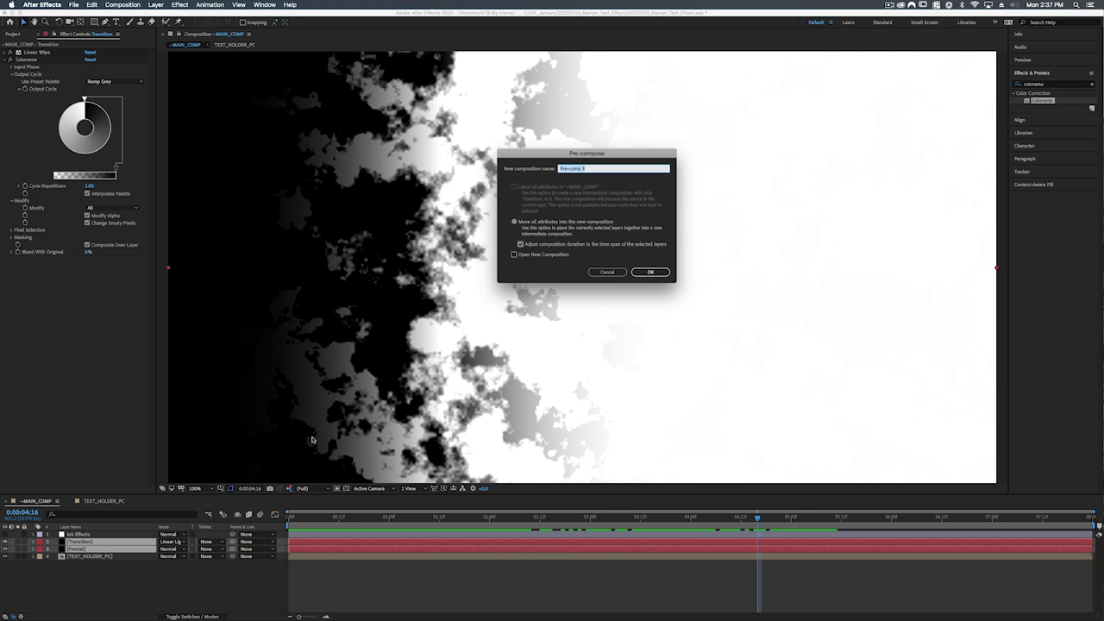
text(Transition Matte)
key(Return)
Use Transition Matte as TEXT_HOLDER_PC's luma matte and scrub the wipe to the end
click(81, 550)
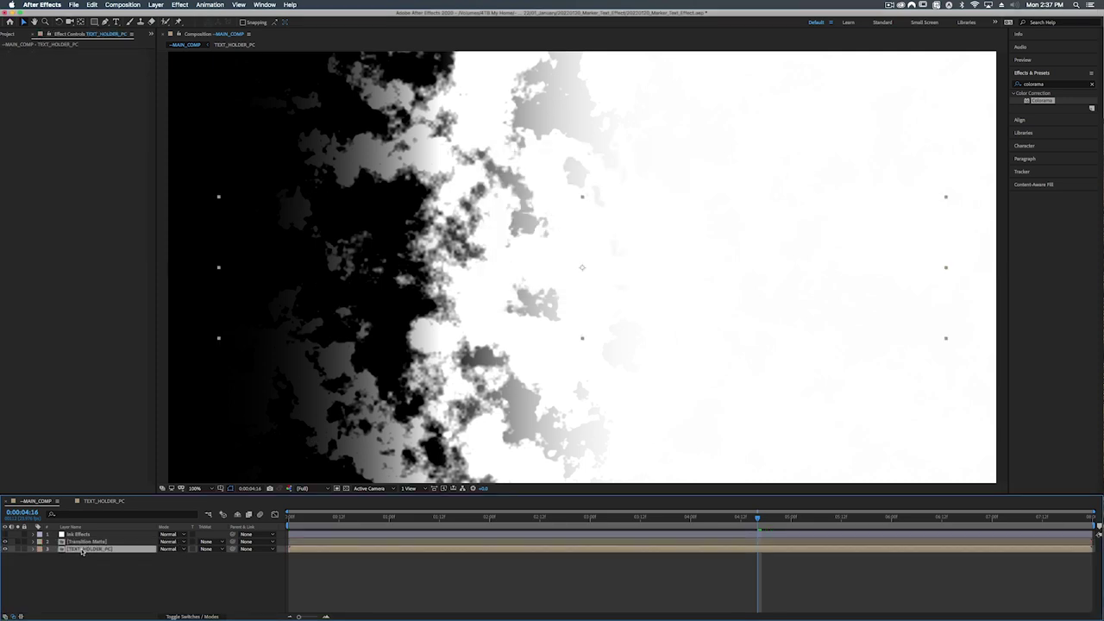
click(207, 550)
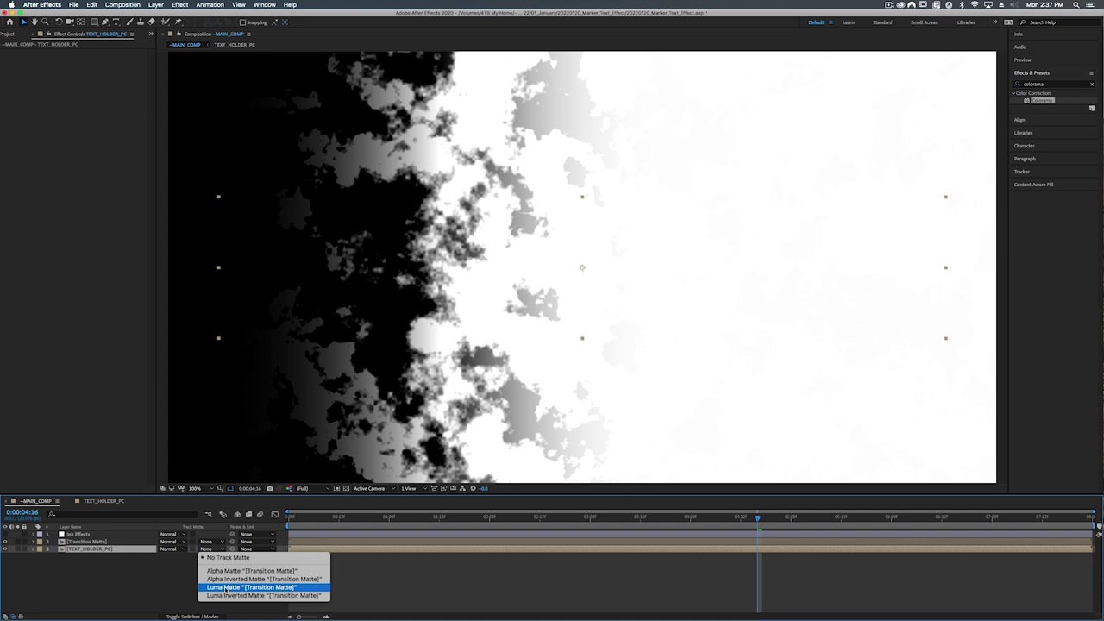
click(226, 587)
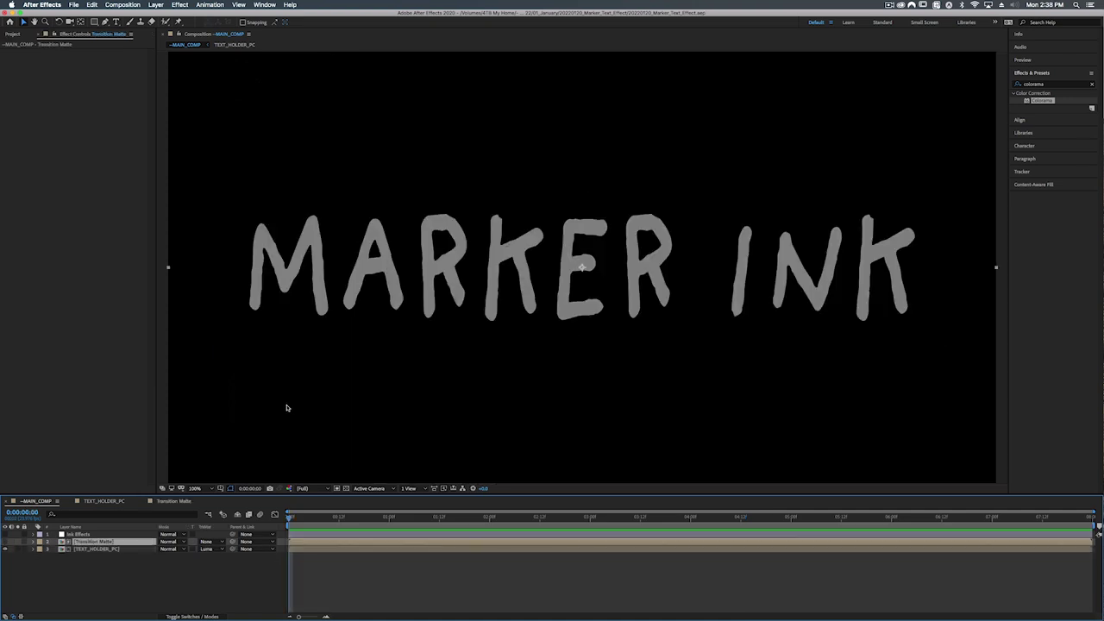
key(space)
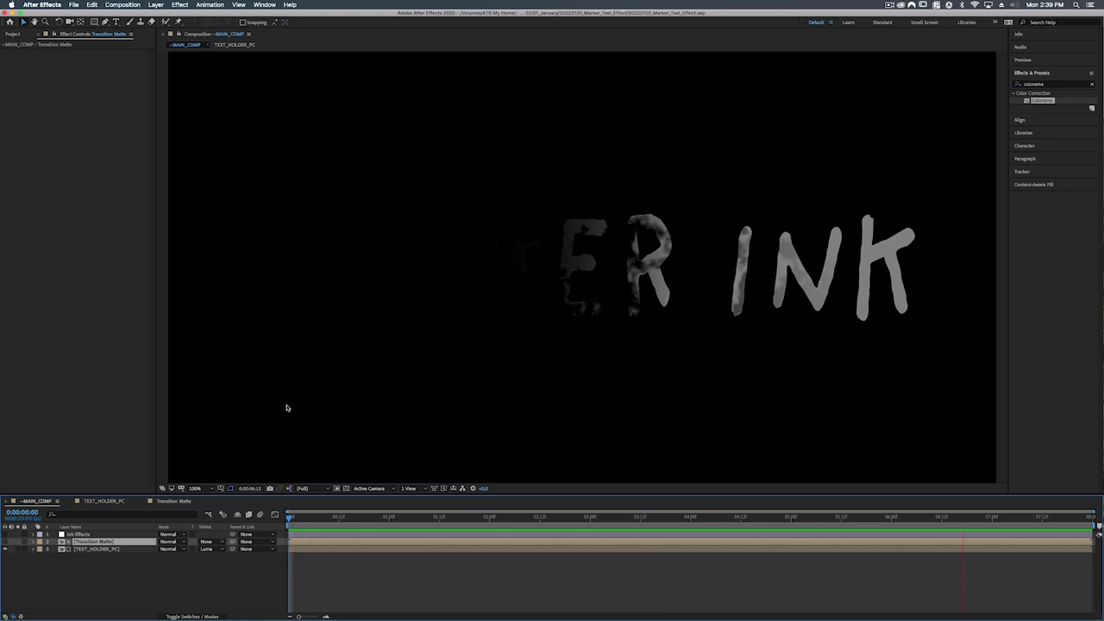
key(space)
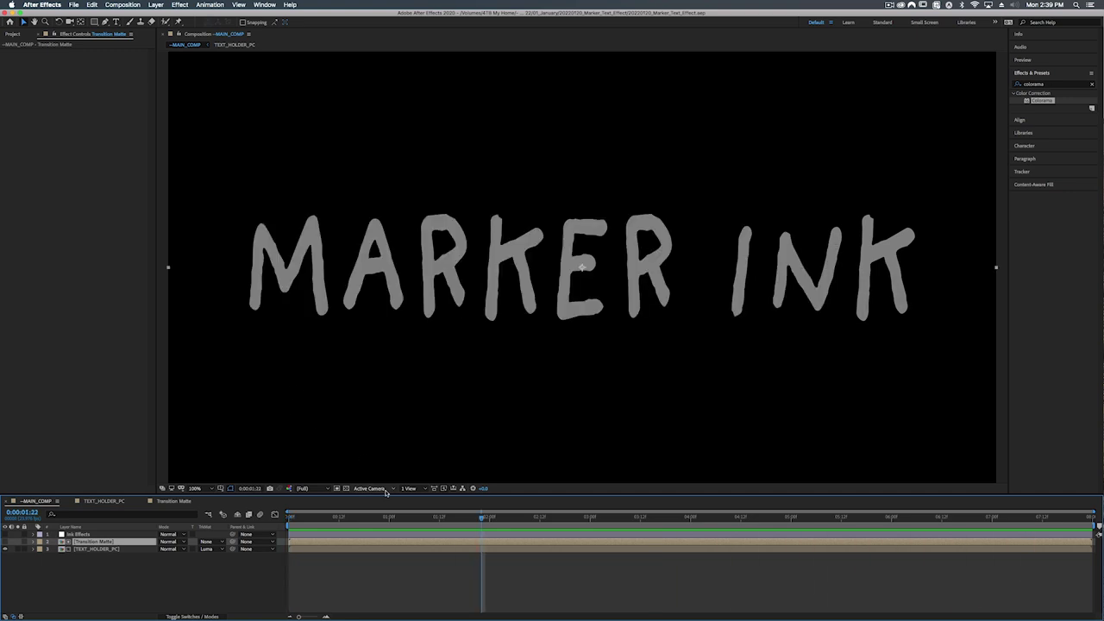
drag(481, 517, 1098, 513)
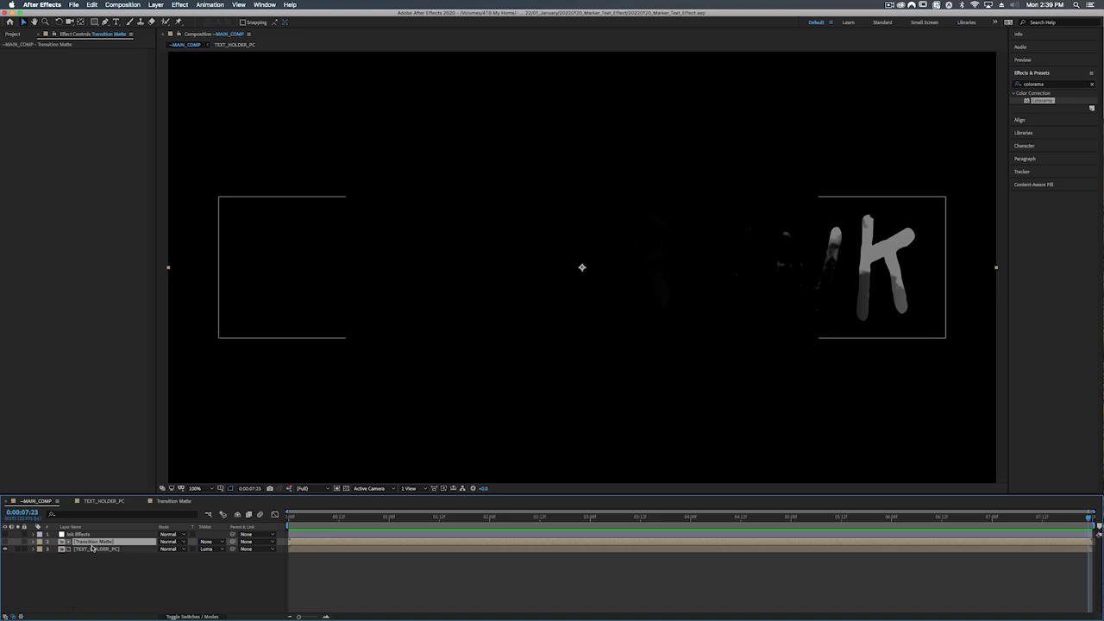
Inside Transition Matte, move the Transition Completion keyframes to the layer start and scrub to check
double_click(91, 542)
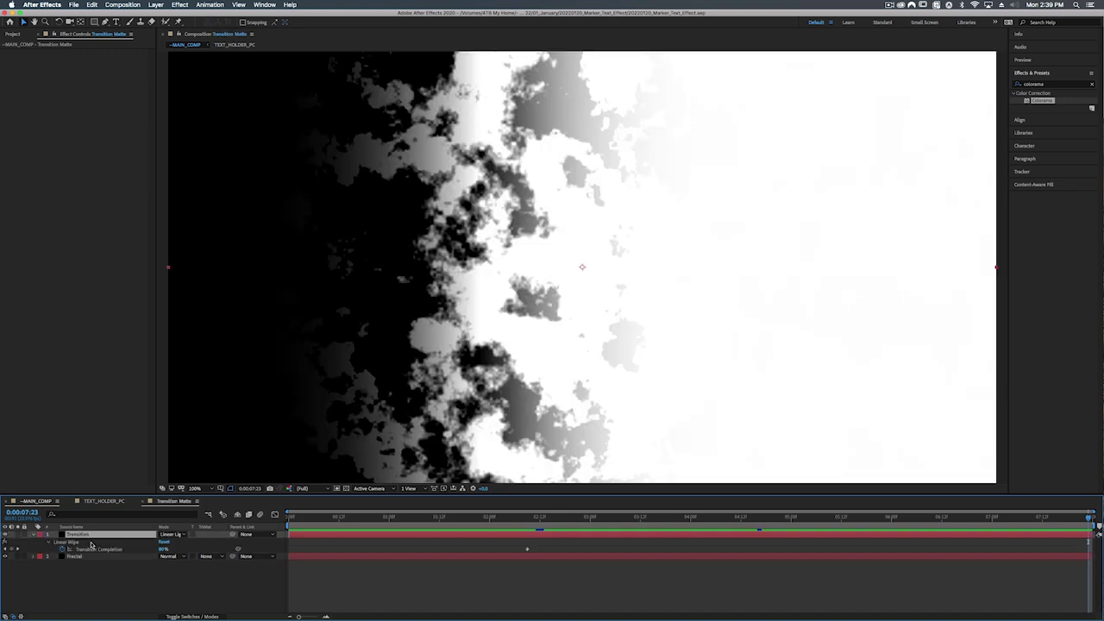
click(528, 518)
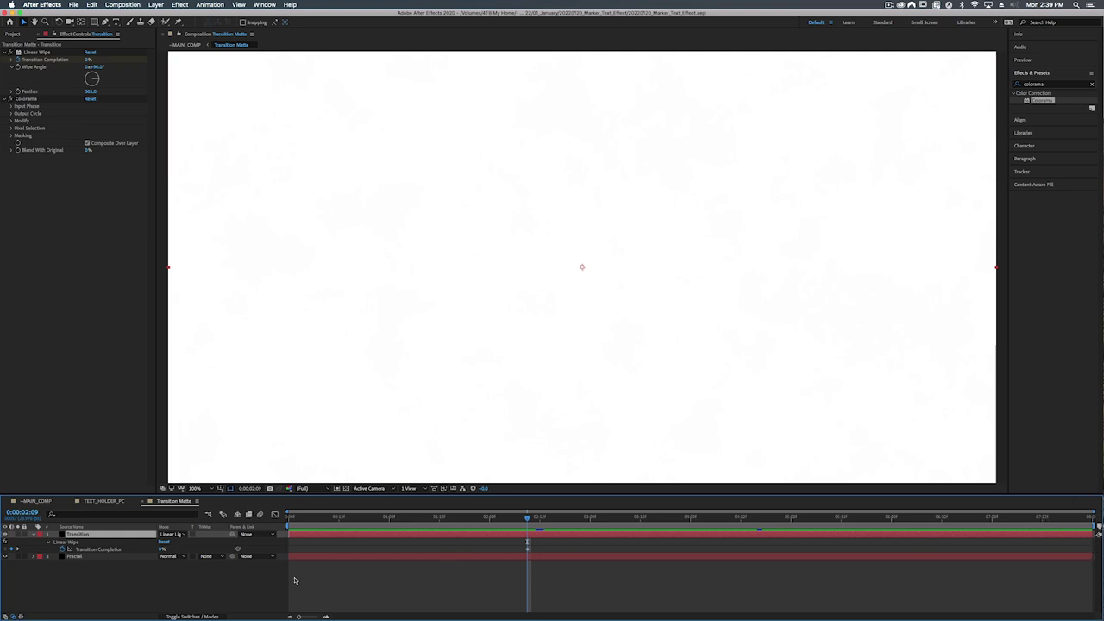
click(113, 549)
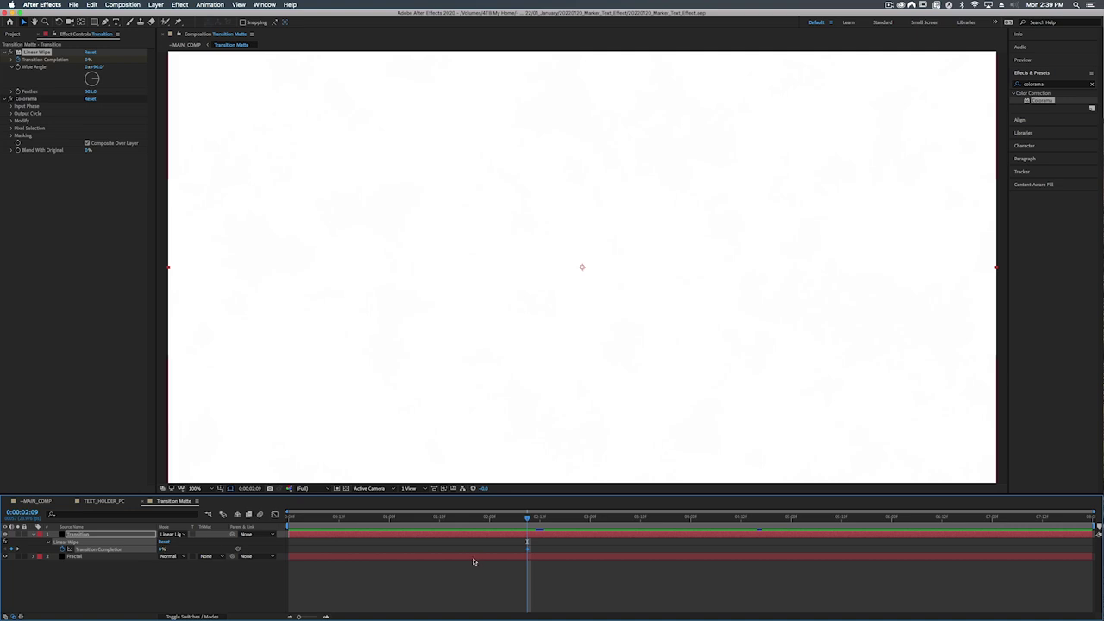
drag(528, 550, 294, 559)
key(Home)
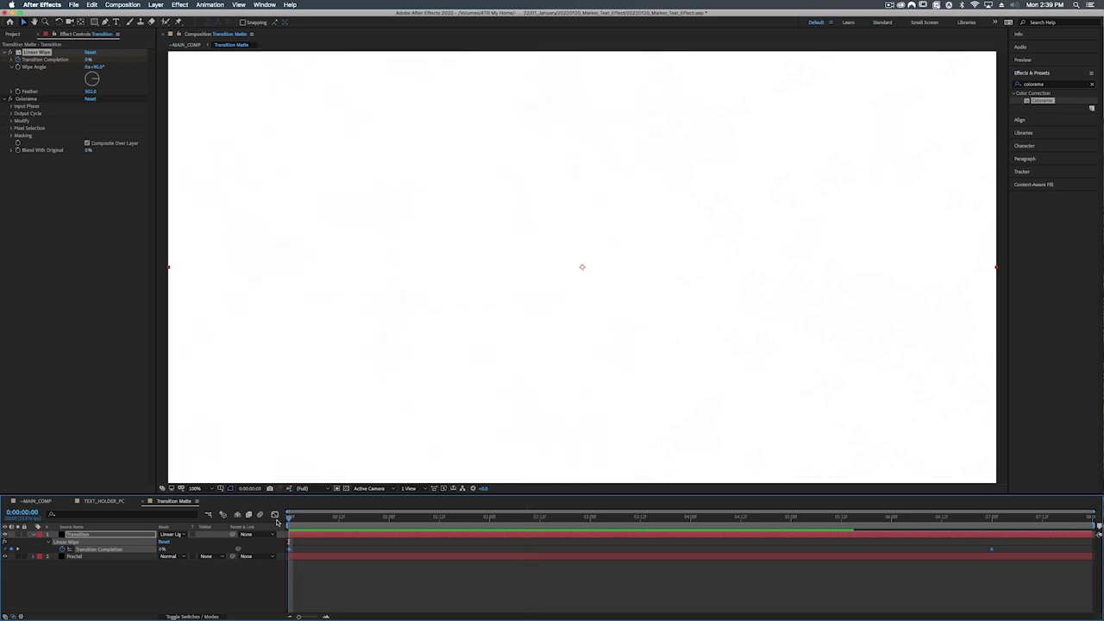
drag(289, 520, 1013, 521)
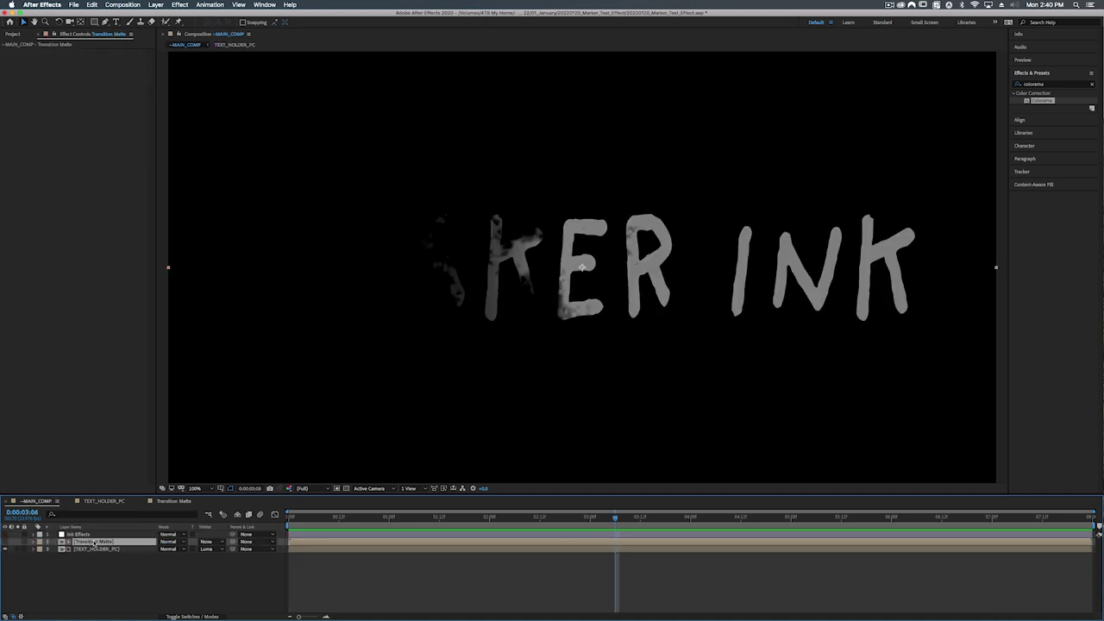
Scrub MAIN_COMP from the start and play a preview of the gradual MARKER INK wipe
click(76, 534)
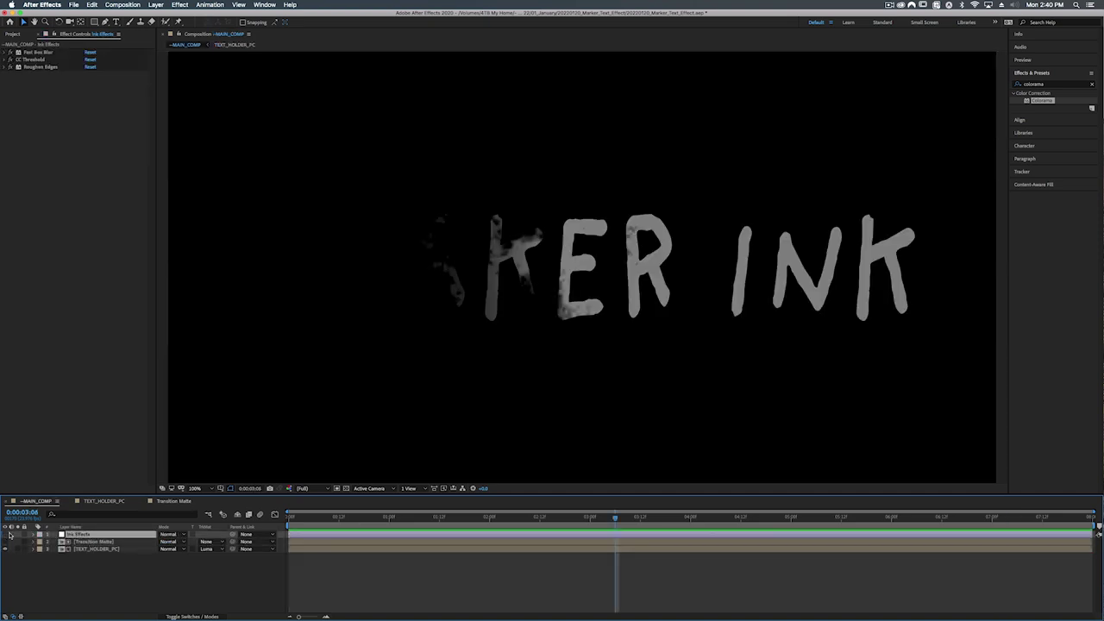
key(Home)
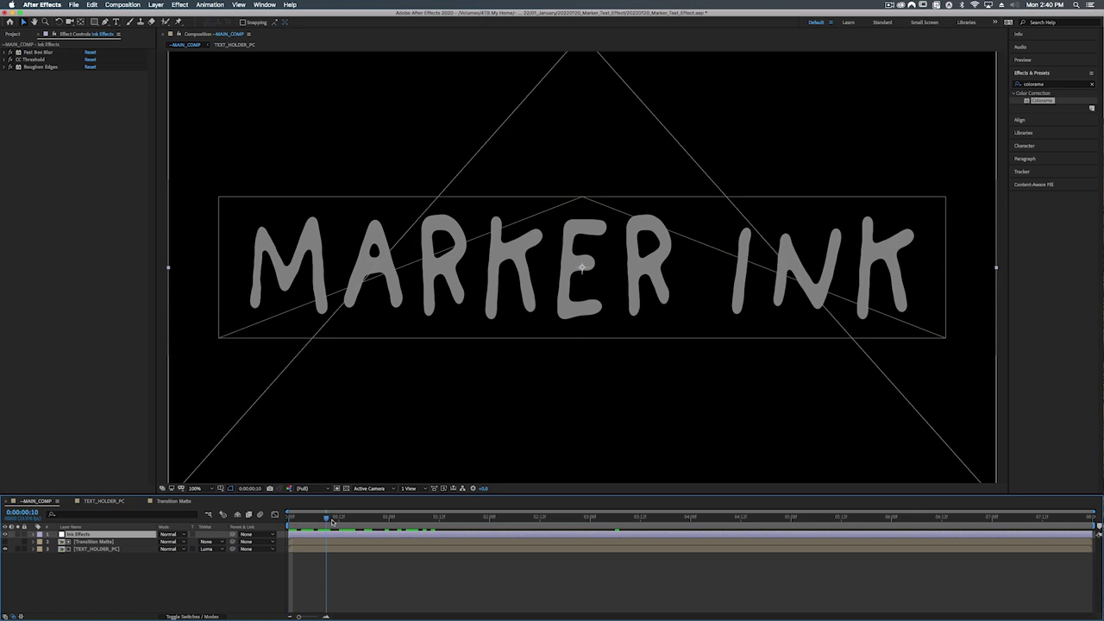
drag(296, 520, 418, 521)
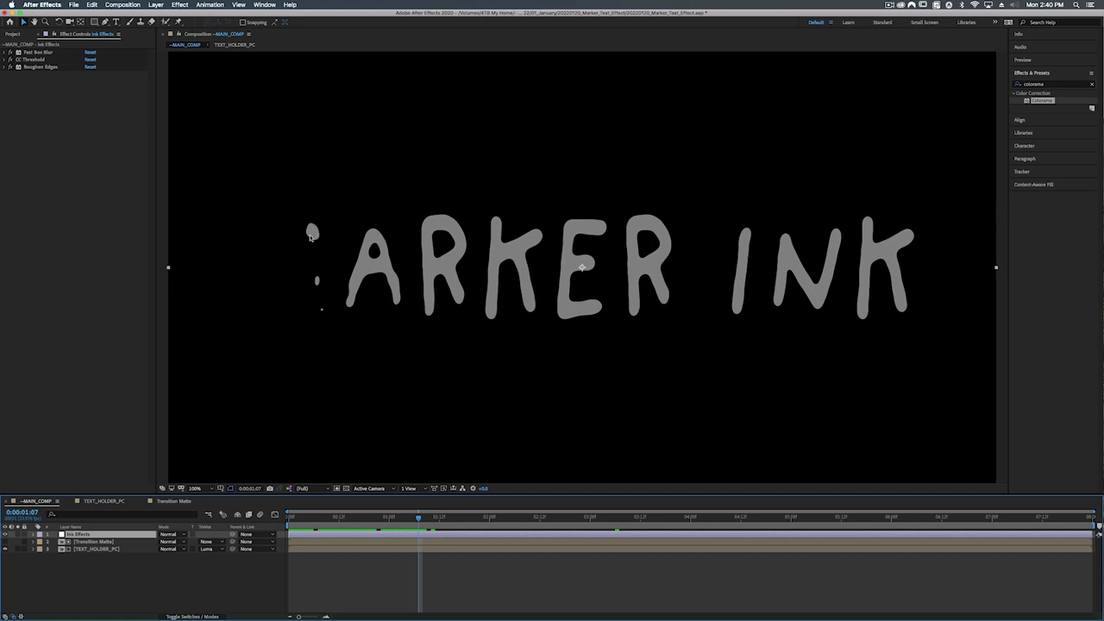
key(Home)
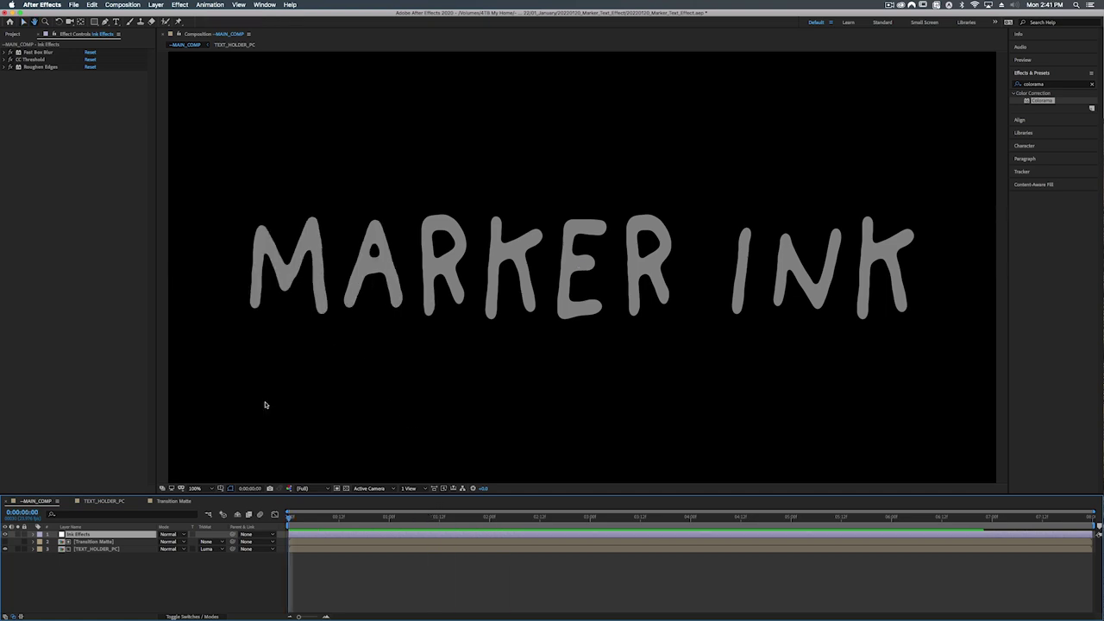
key(space)
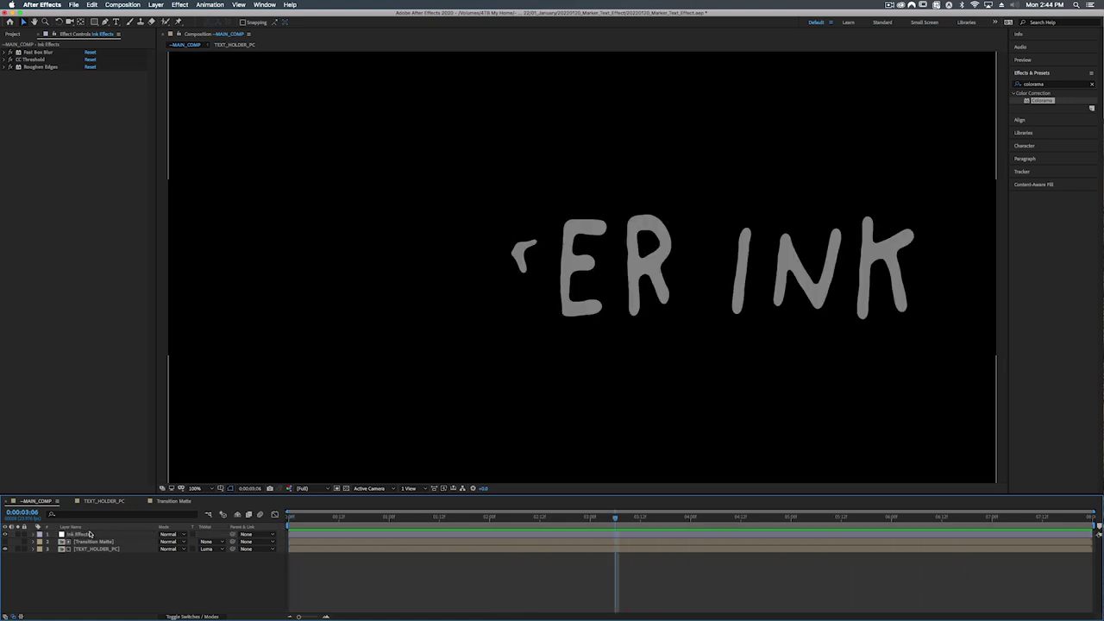
Pre-compose Ink Effects, Transition Matte and TEXT_HOLDER_PC into a new comp named Text Comp
click(92, 535)
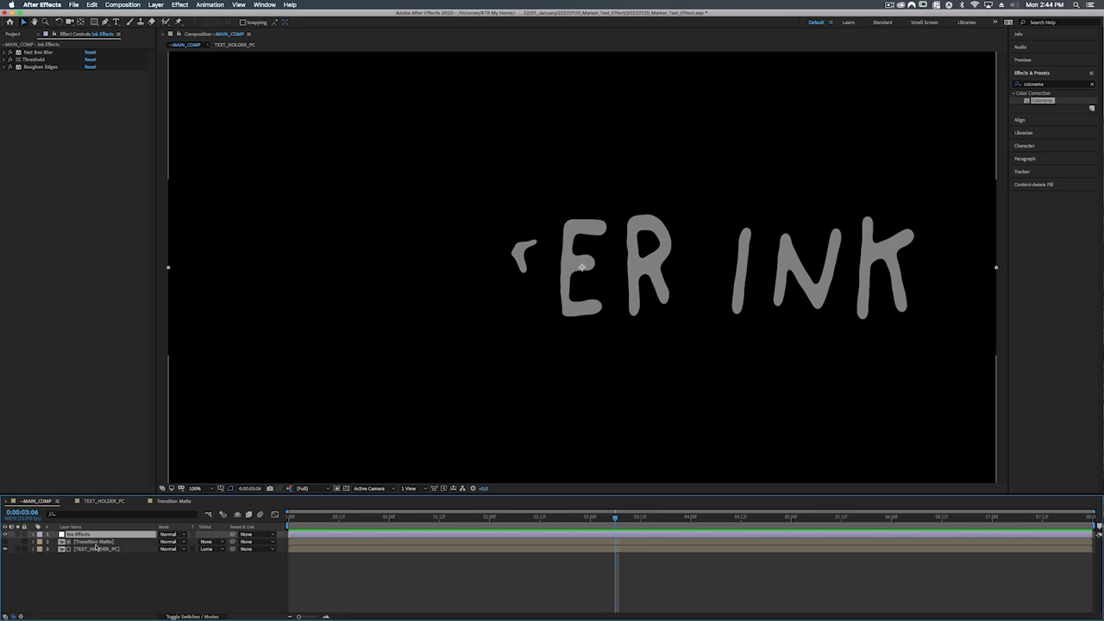
shift+click(97, 548)
key(shift+super+c)
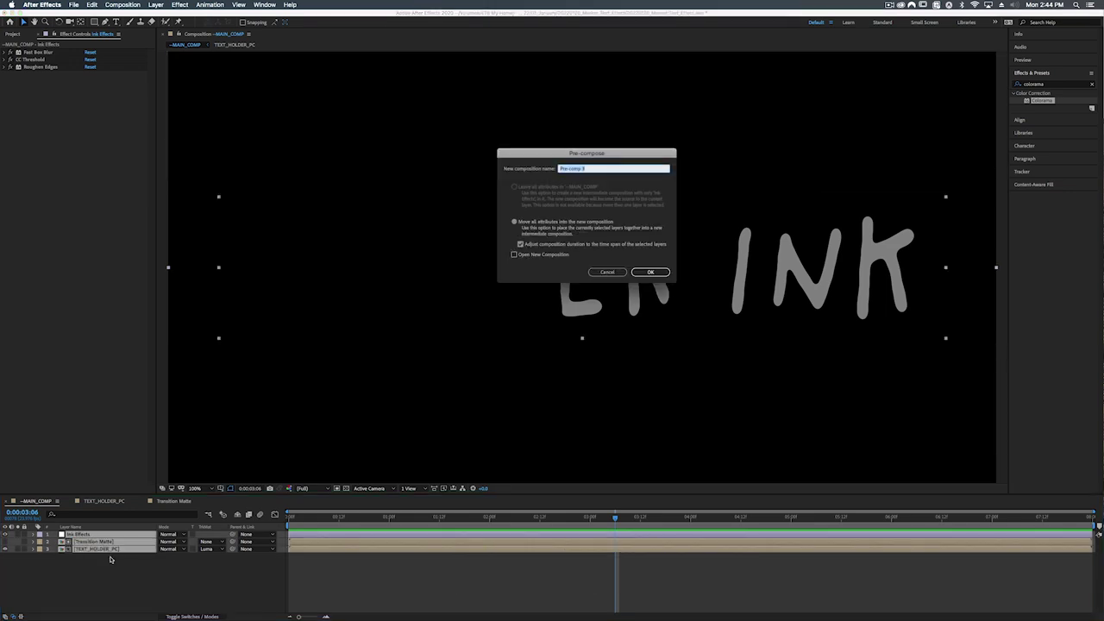
text(Text Comp)
Confirm the Text Comp precomp and place Paper_Texture.png from ASSETS beneath it in --MAIN_COMP
key(Return)
click(13, 34)
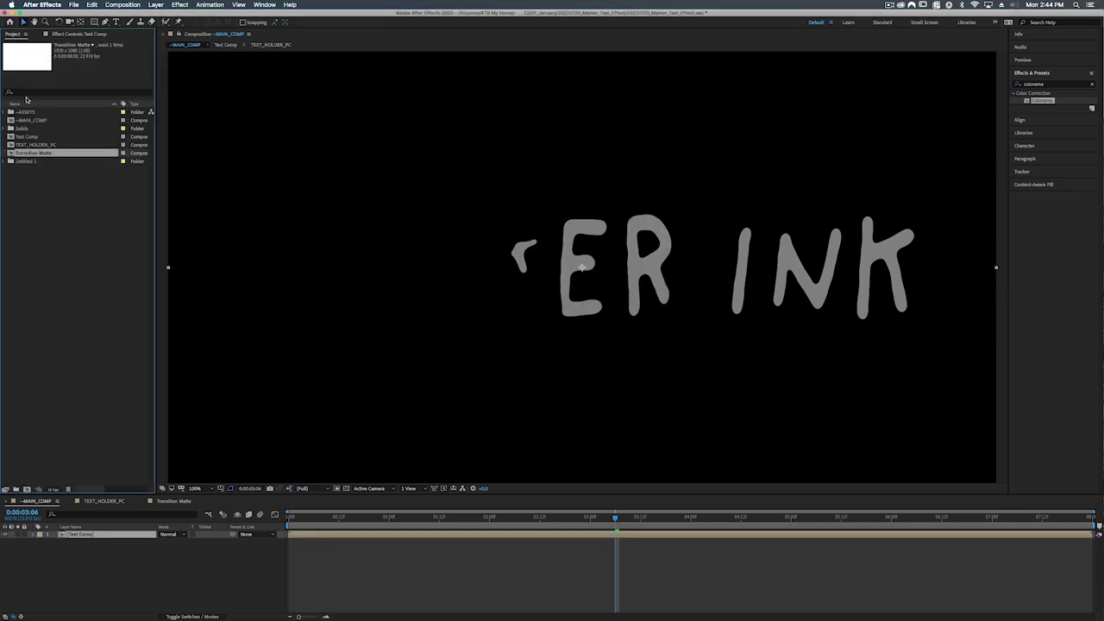
click(4, 112)
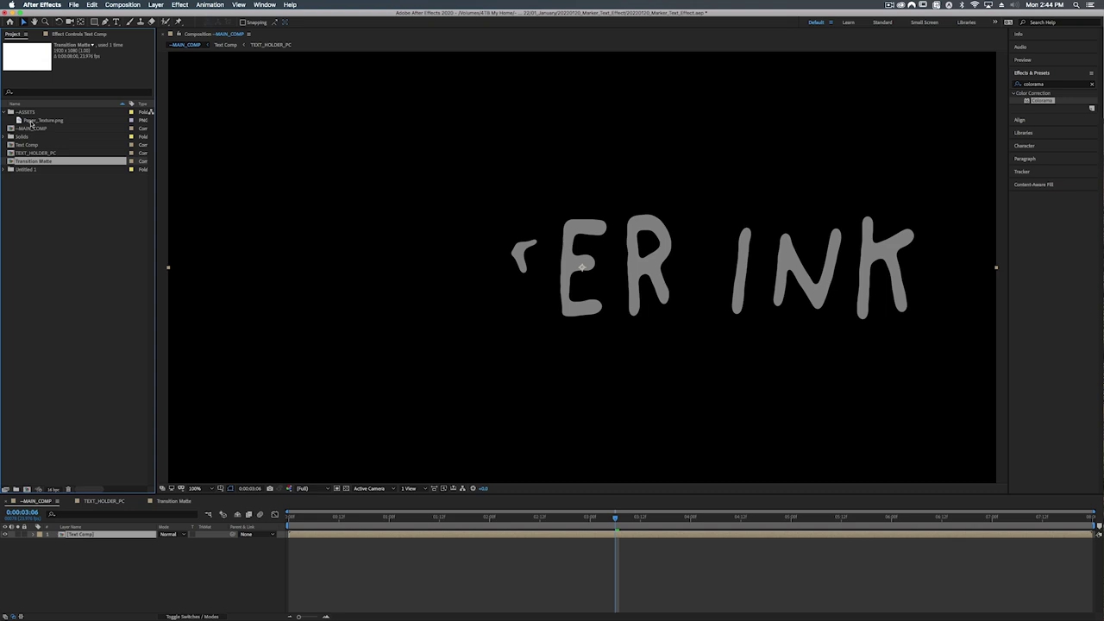
drag(30, 123, 86, 552)
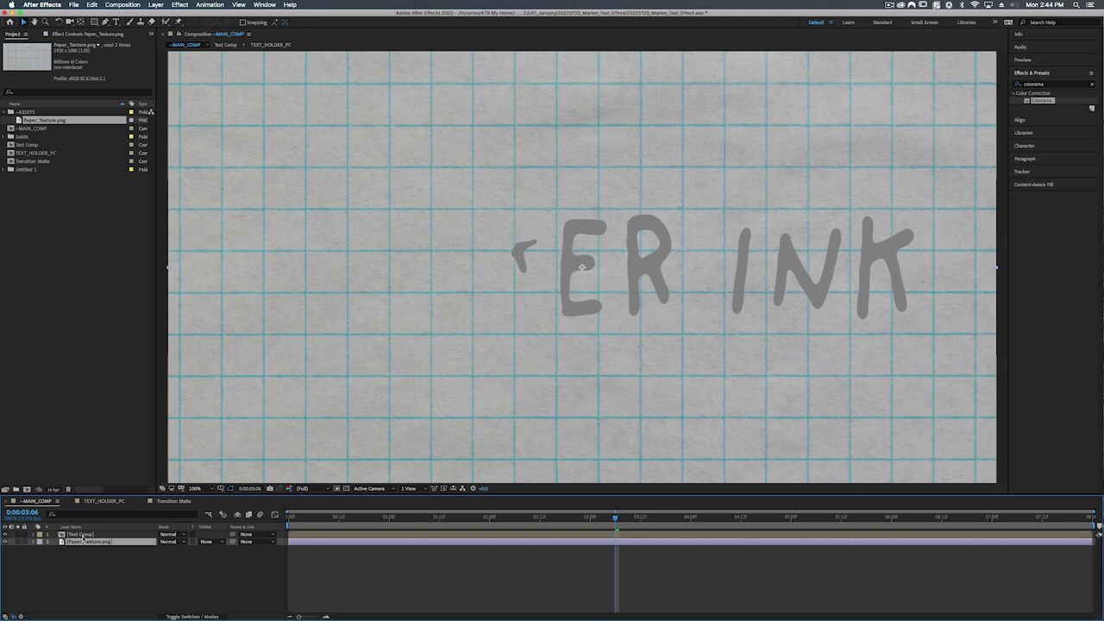
click(85, 535)
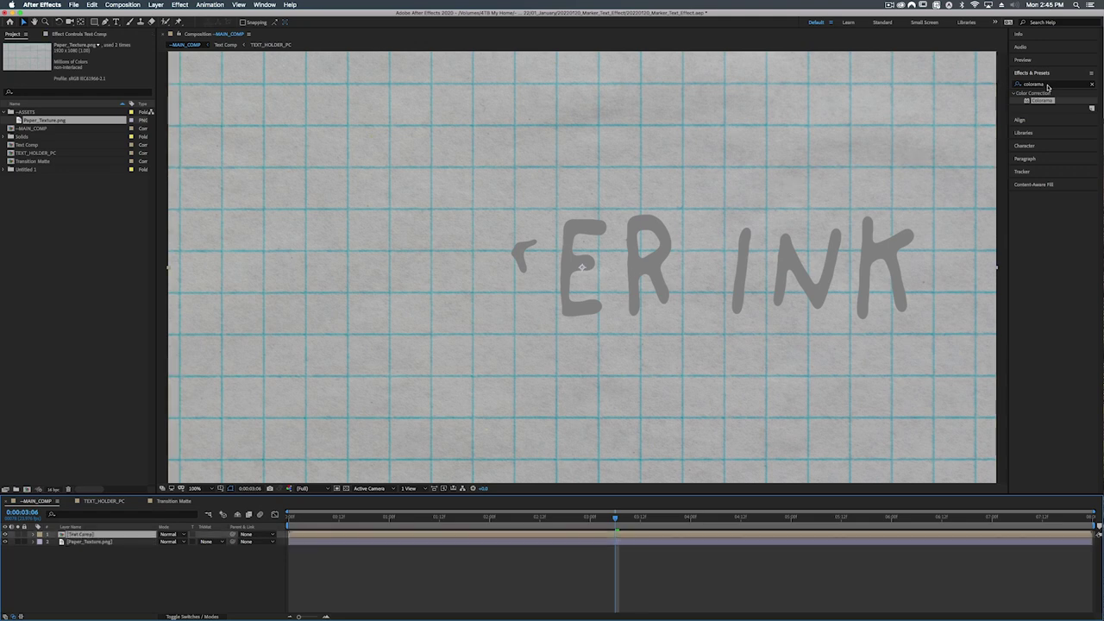
Apply a Fill effect to Text Comp and darken its red colour
click(1048, 85)
text(fill)
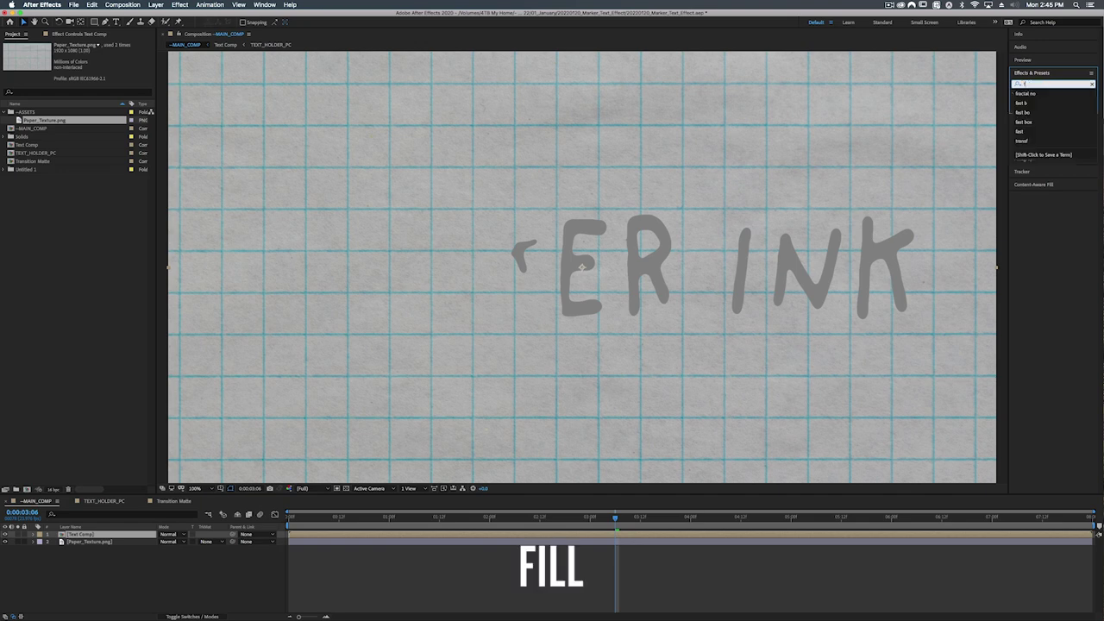
drag(1043, 137, 81, 534)
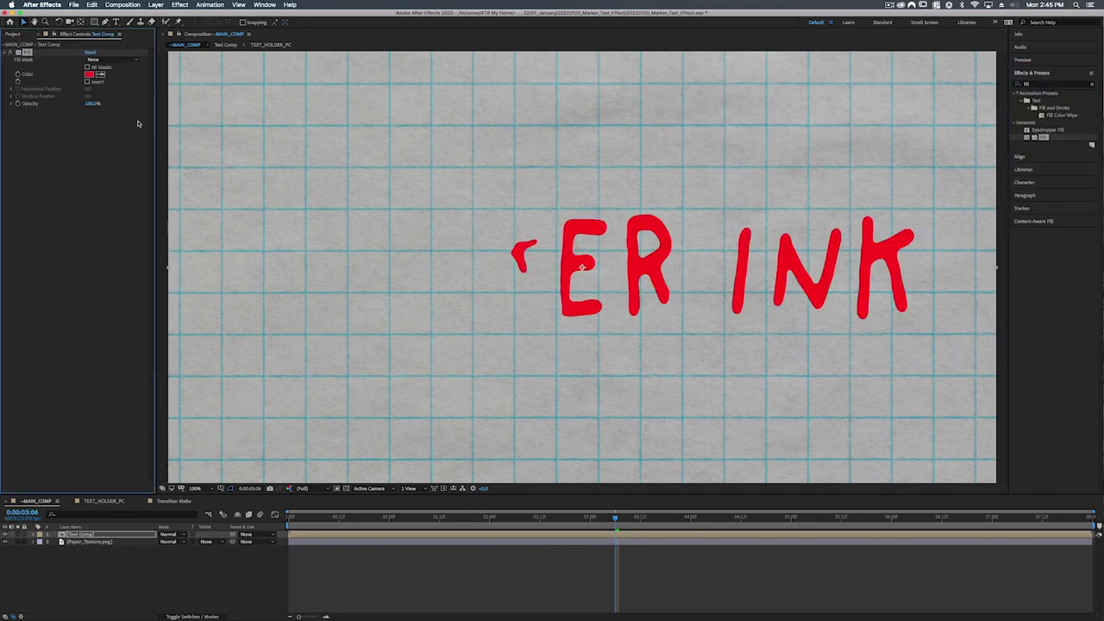
click(89, 74)
drag(380, 83, 379, 92)
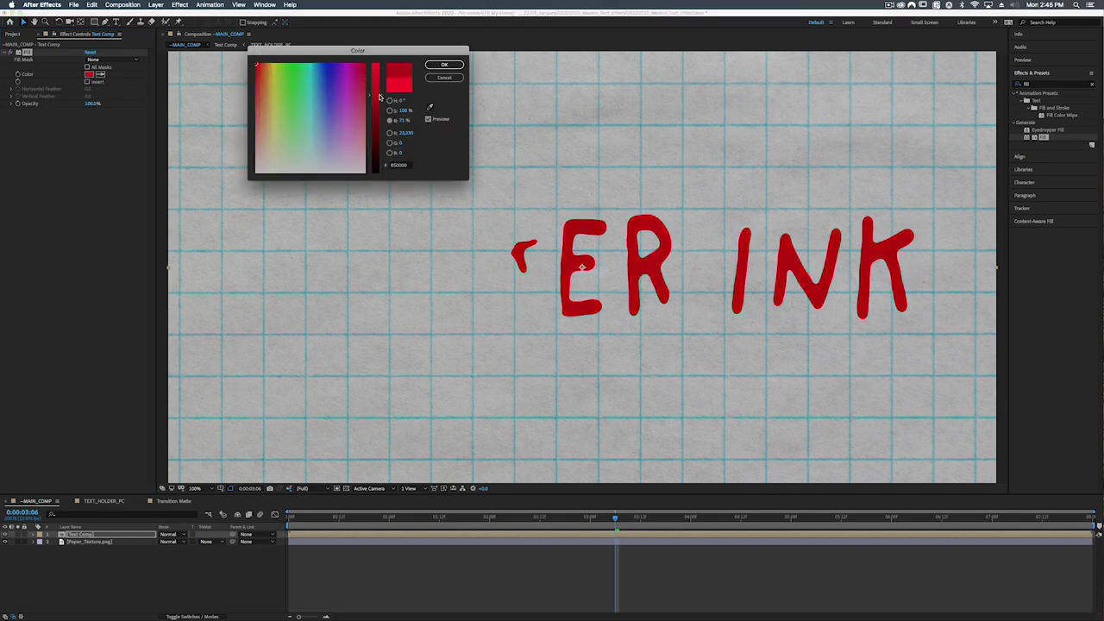
click(440, 66)
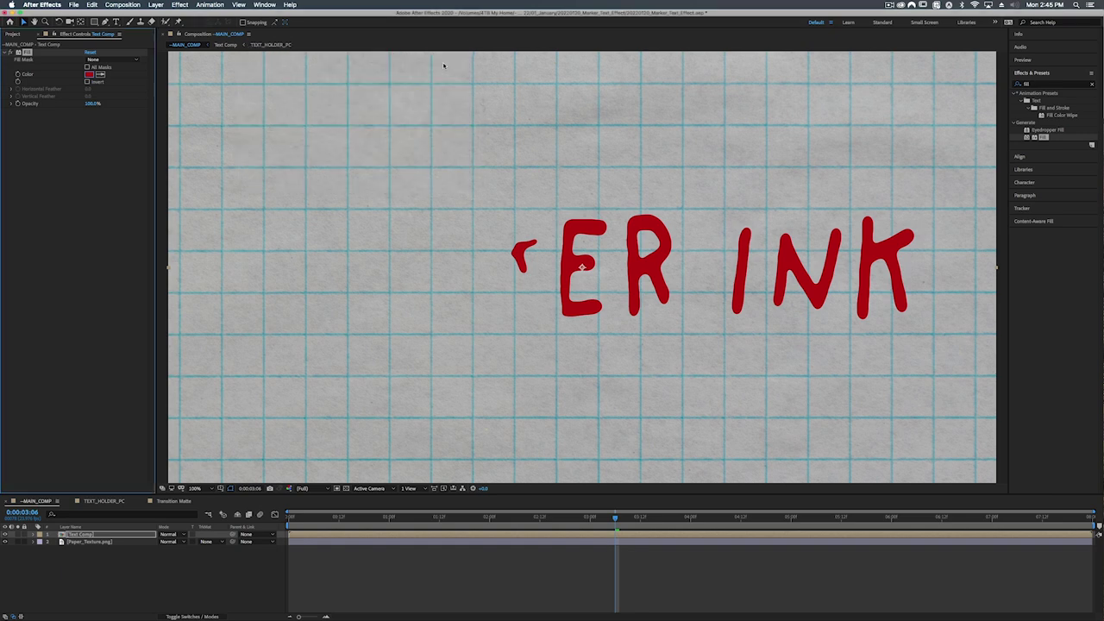
Set Text Comp to Multiply blending and brighten the red fill slightly
click(168, 536)
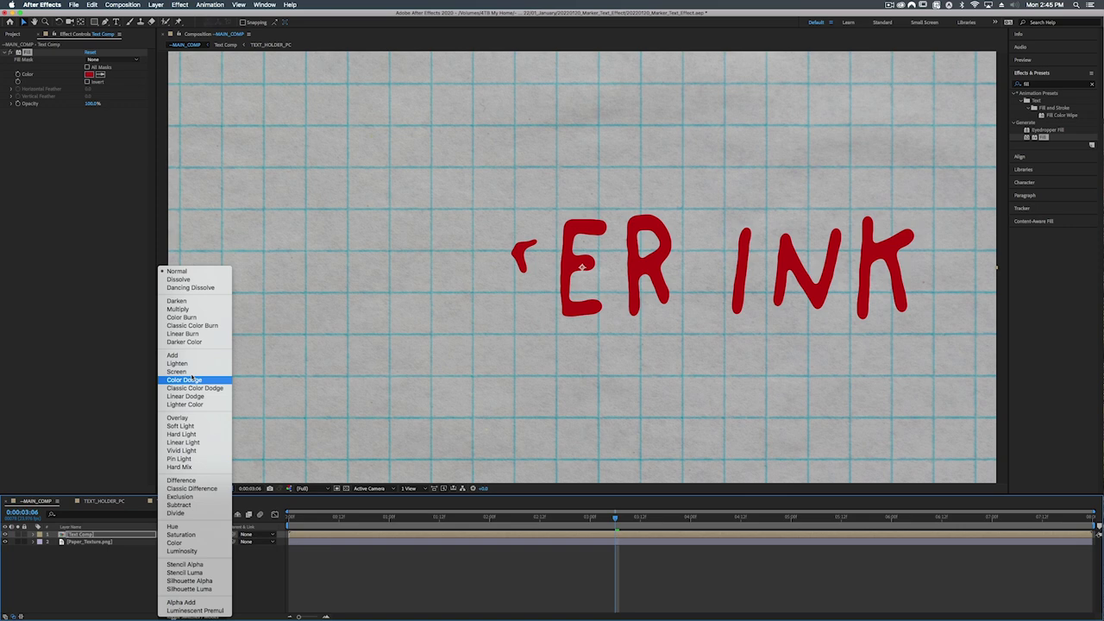
click(178, 309)
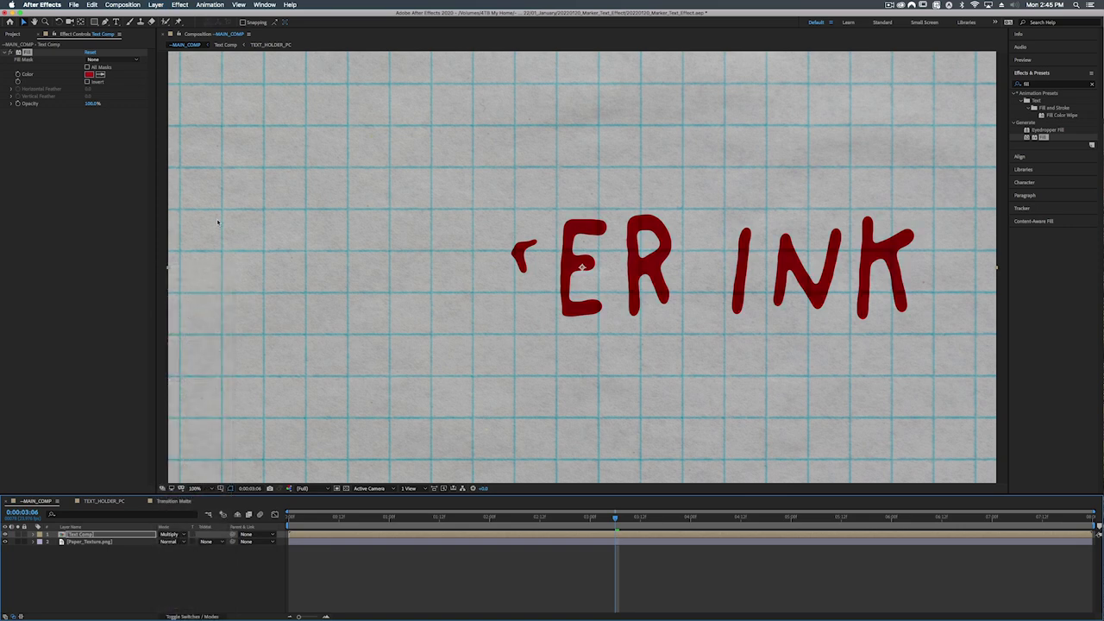
click(89, 75)
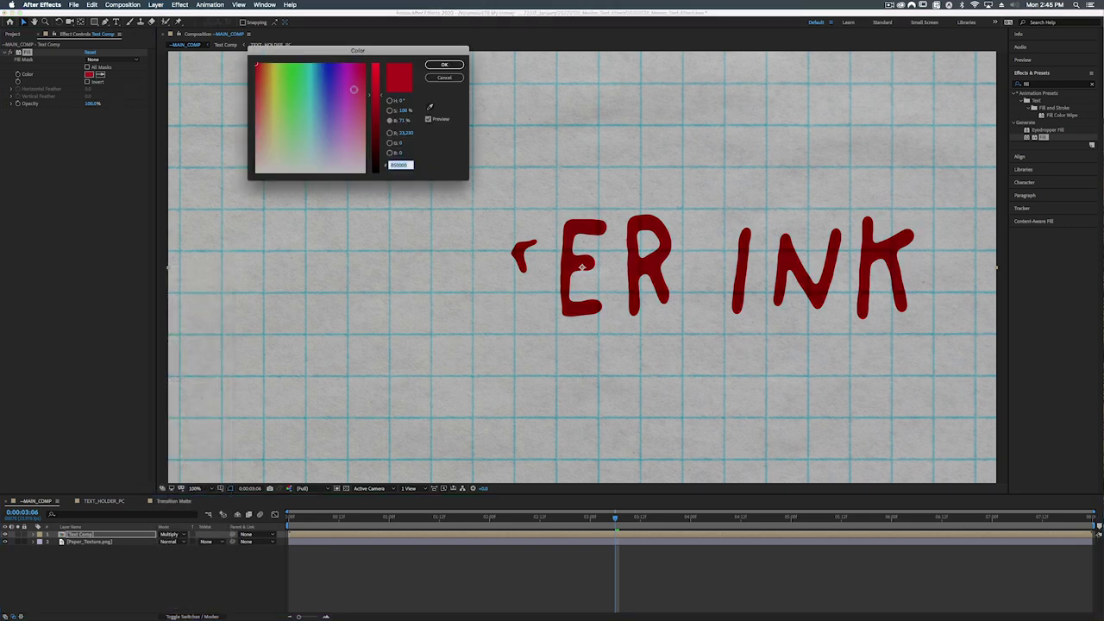
drag(380, 97, 383, 79)
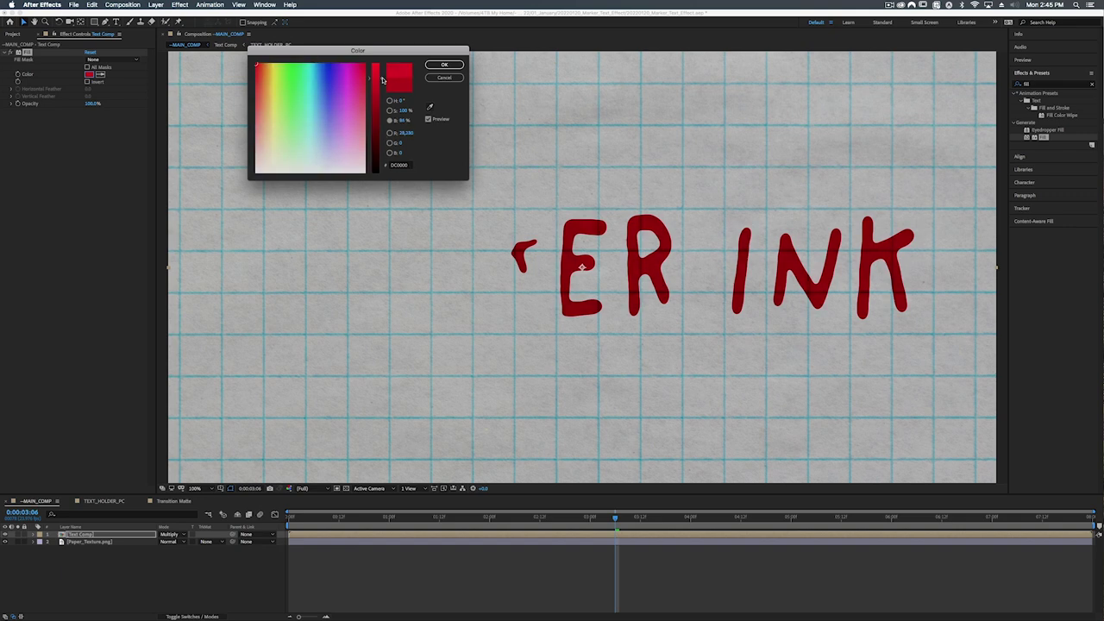
click(444, 65)
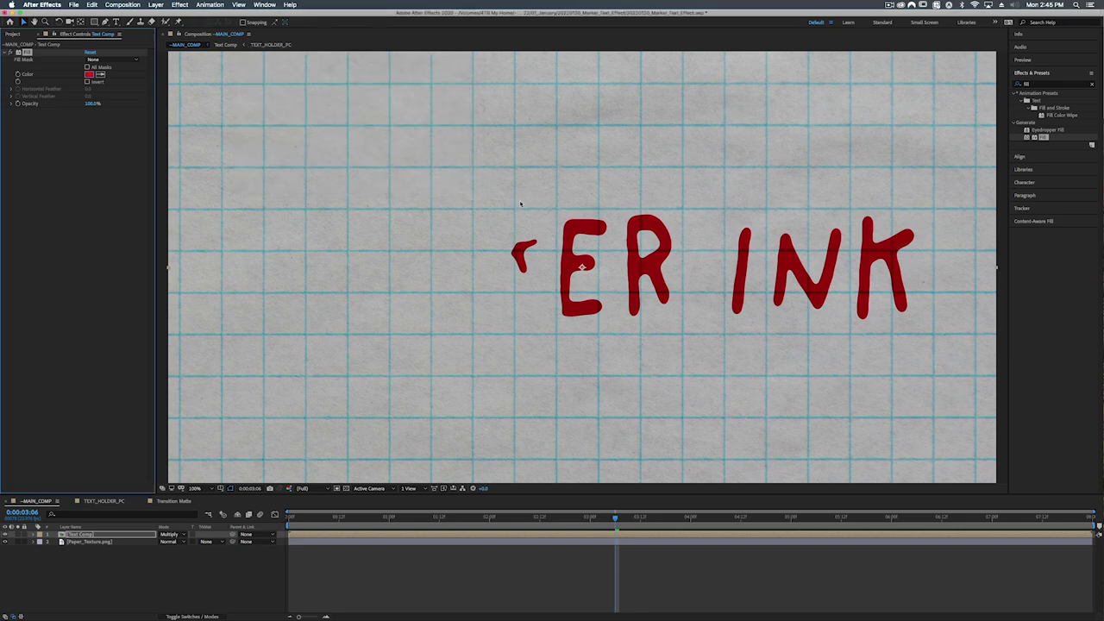
mouse_move(301, 519)
mouse_down()
mouse_move(486, 519)
mouse_move(386, 519)
mouse_move(453, 519)
mouse_move(423, 519)
mouse_up()
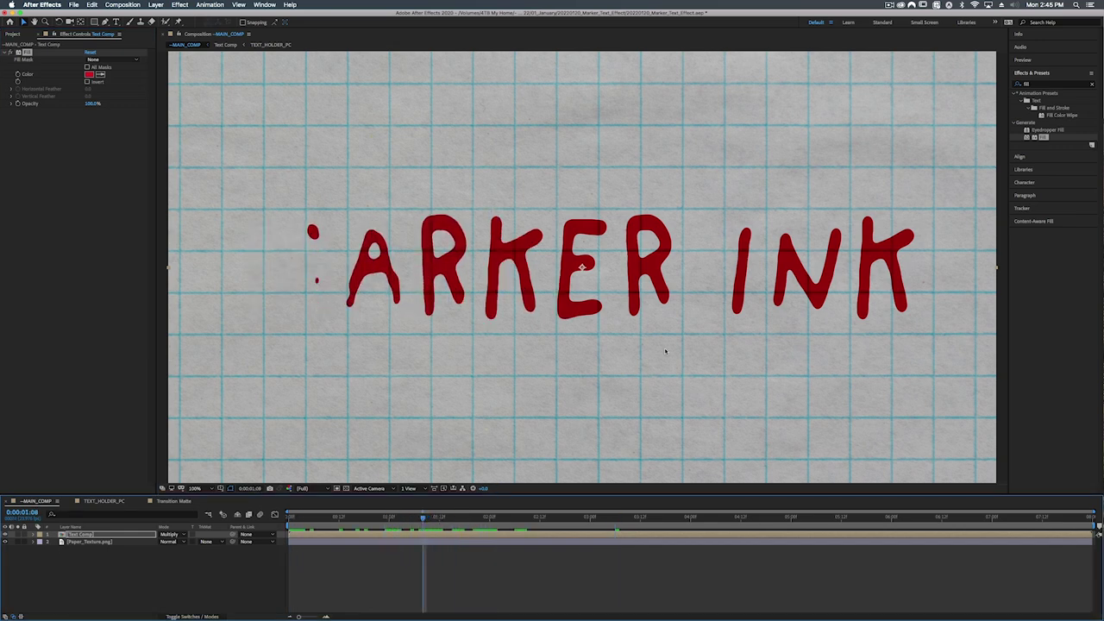
Apply Roughen Edges to Text Comp with Scale 48.0 and Border 24.40
click(1036, 84)
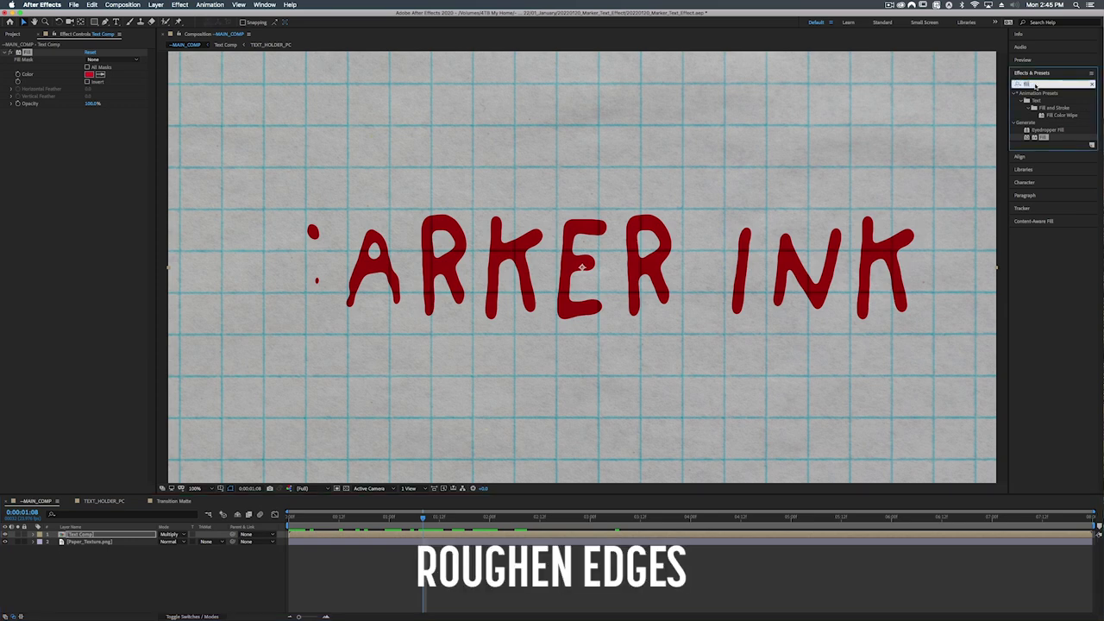
text(roughen e)
drag(1054, 100, 415, 453)
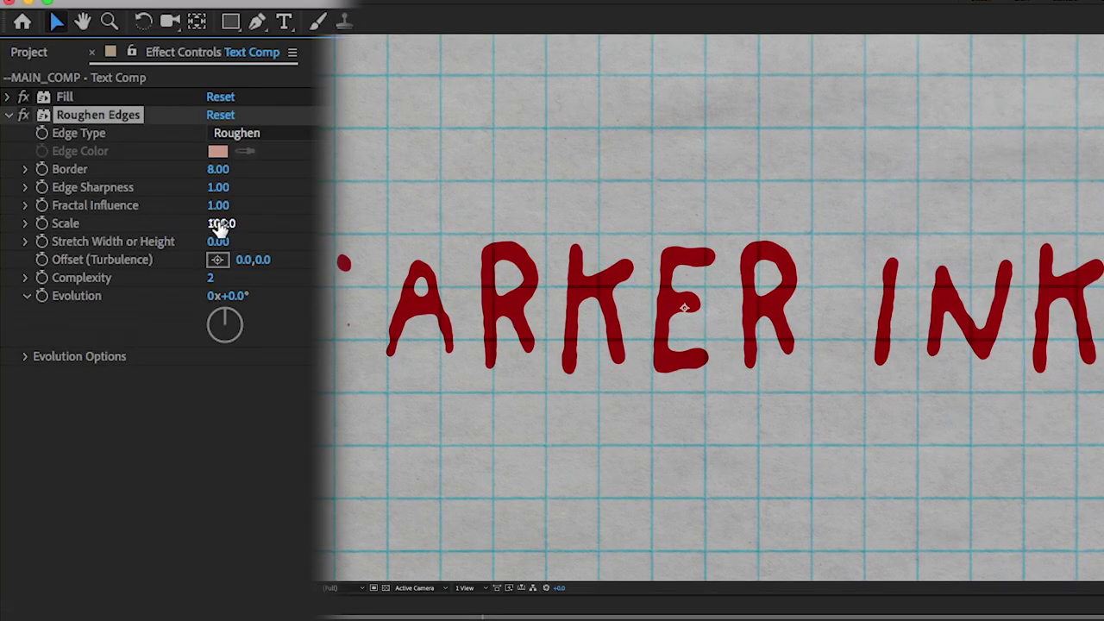
drag(221, 224, 209, 280)
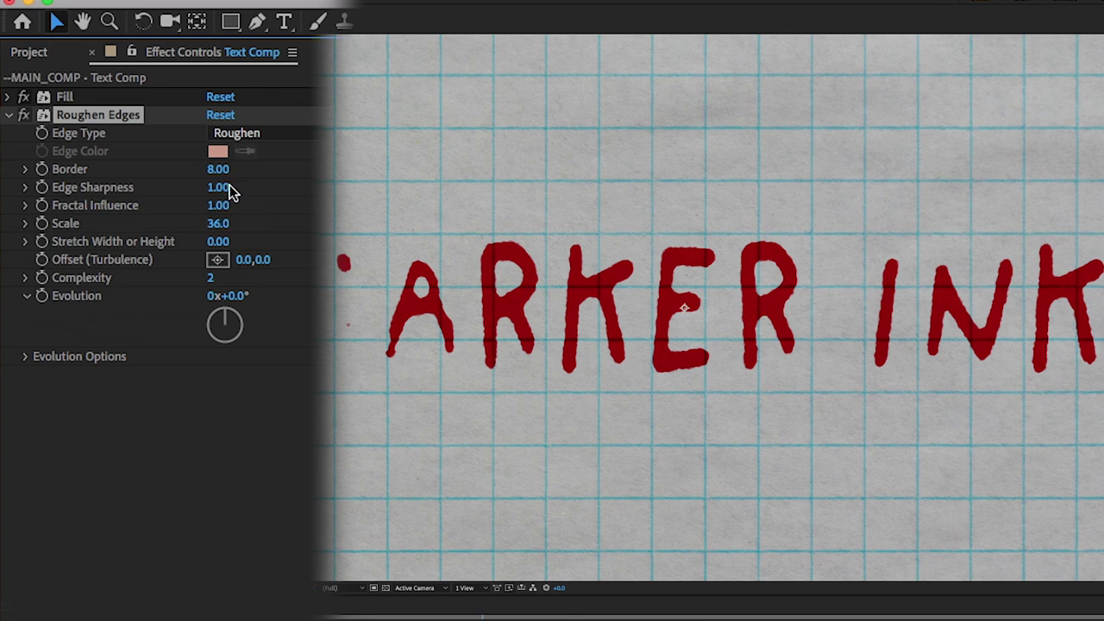
mouse_move(226, 169)
mouse_down()
mouse_move(284, 169)
mouse_move(258, 169)
mouse_move(345, 199)
mouse_move(280, 201)
mouse_move(289, 207)
mouse_up()
Set Roughen Edges Complexity to 3, Edge Sharpness to about 0.48 and Border to 12.30
click(211, 277)
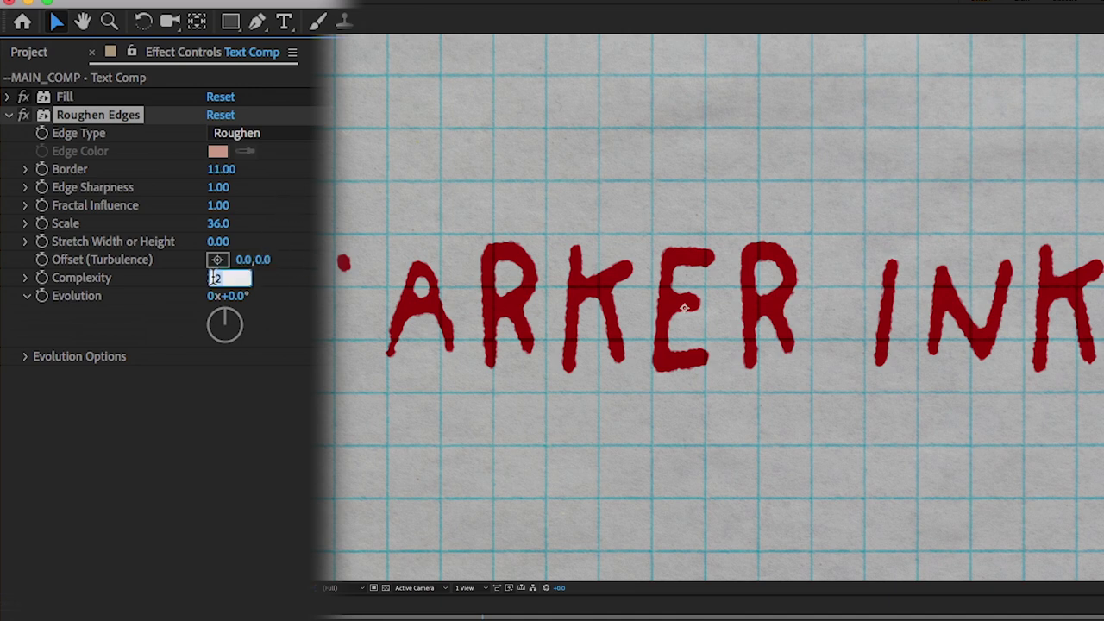
text(3)
key(Return)
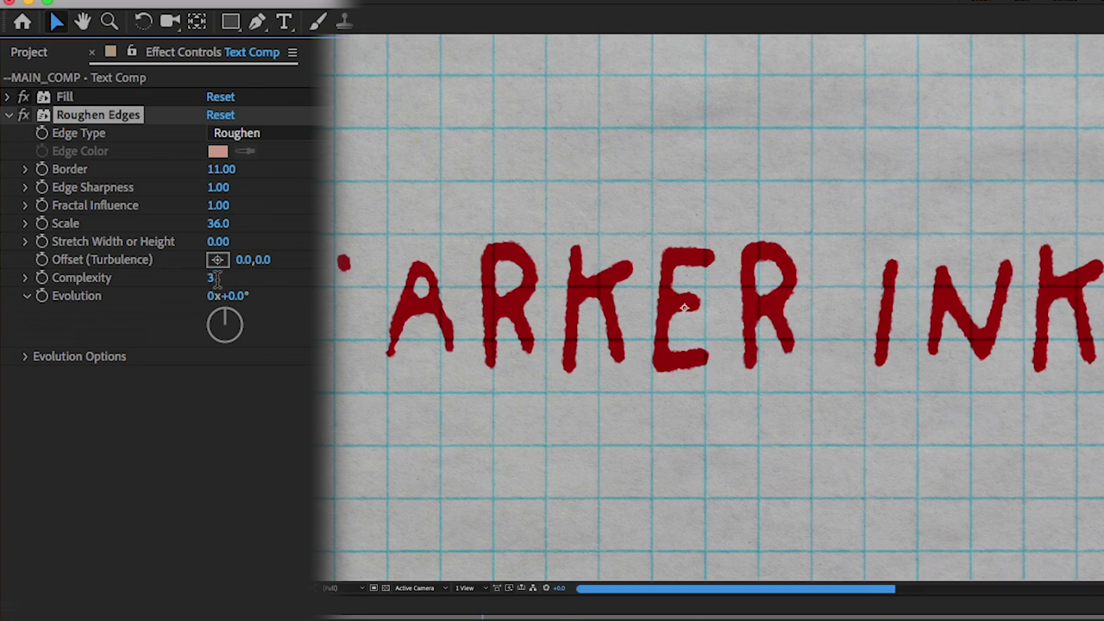
click(218, 187)
text(0.59)
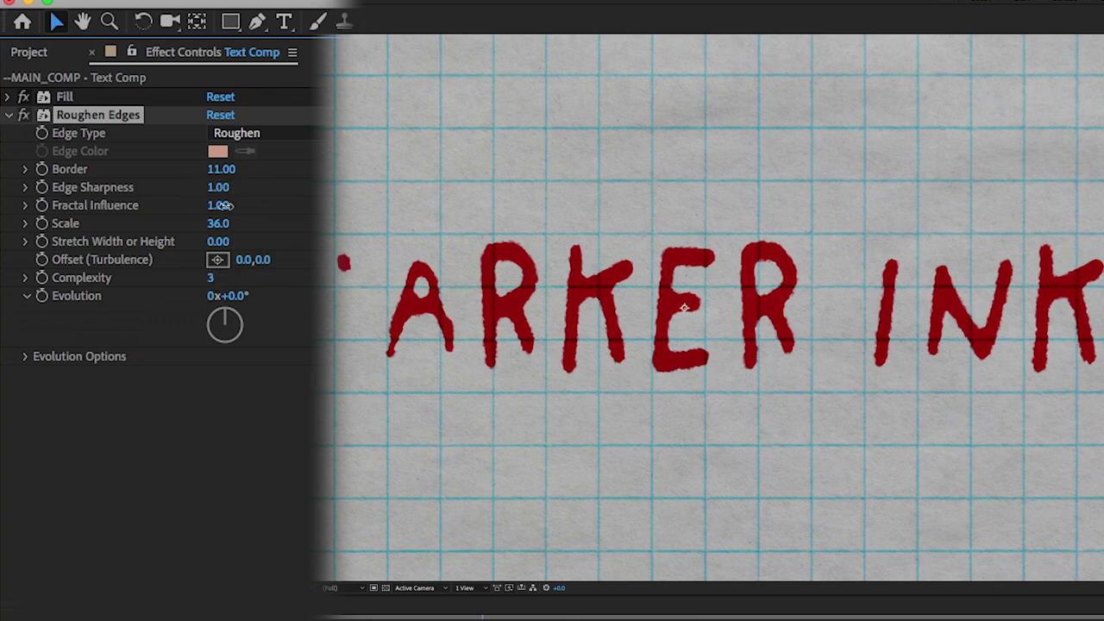
key(Return)
drag(222, 237, 222, 243)
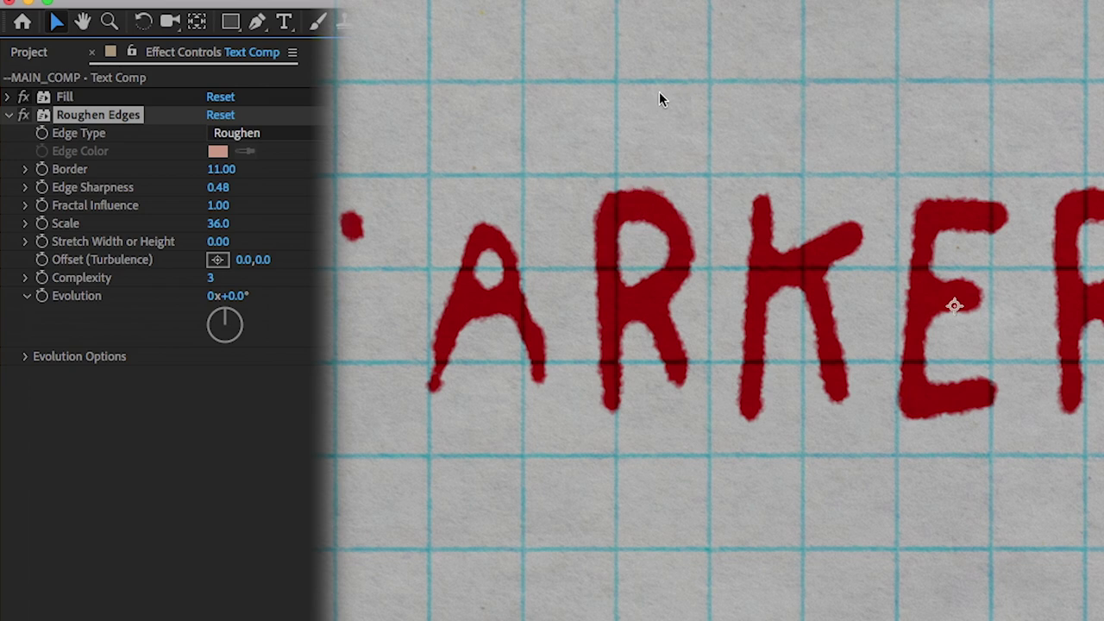
drag(261, 166, 203, 185)
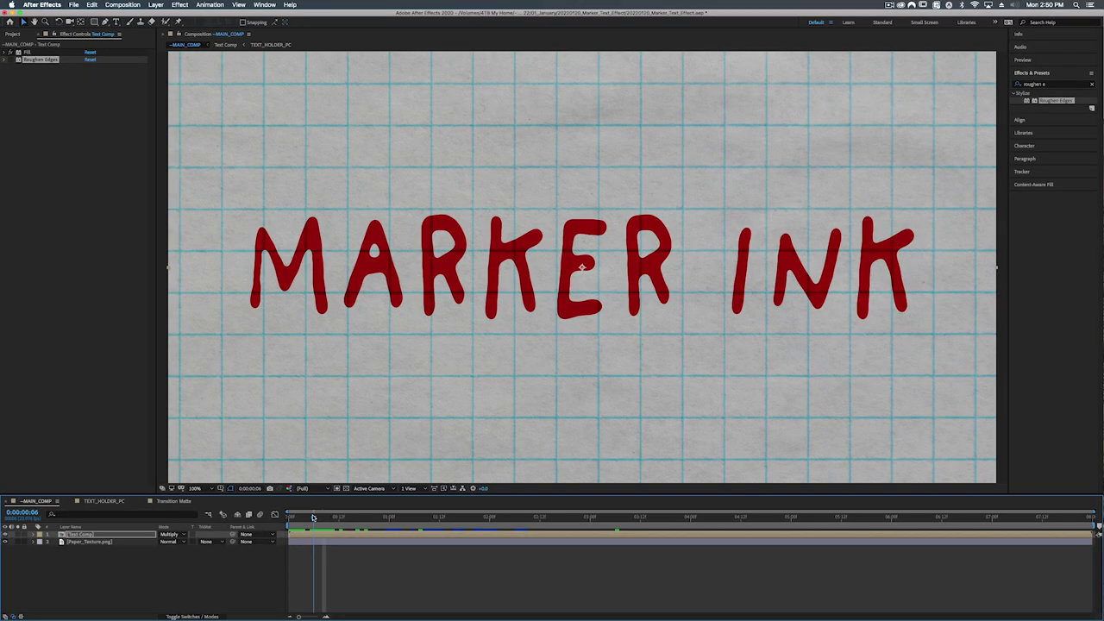
drag(313, 517, 317, 517)
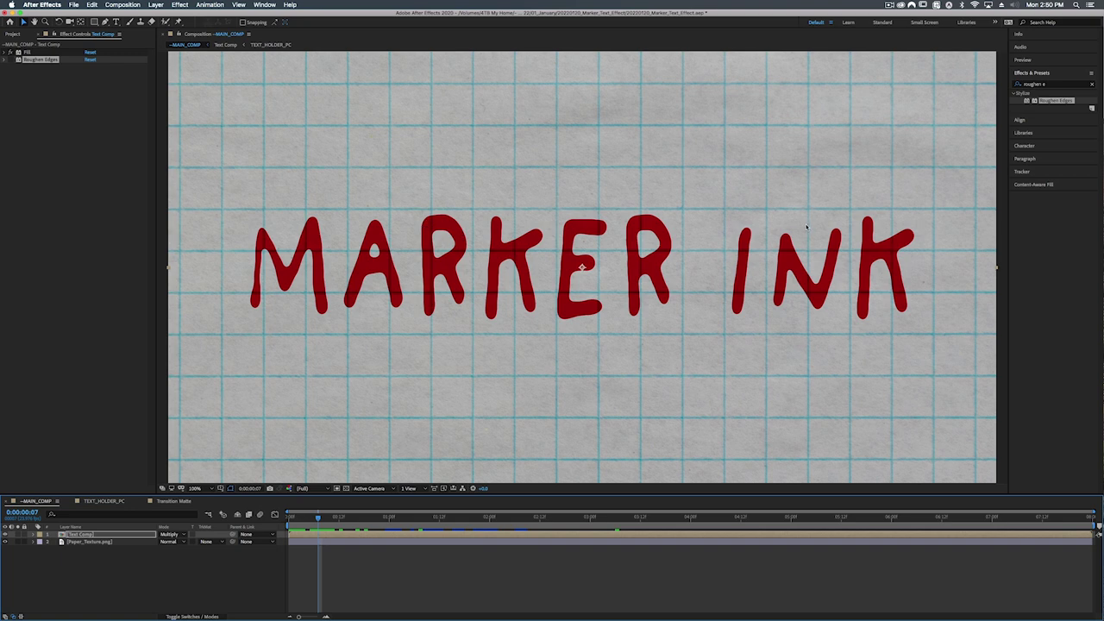
Advance the current time by one frame
key(Page_Down)
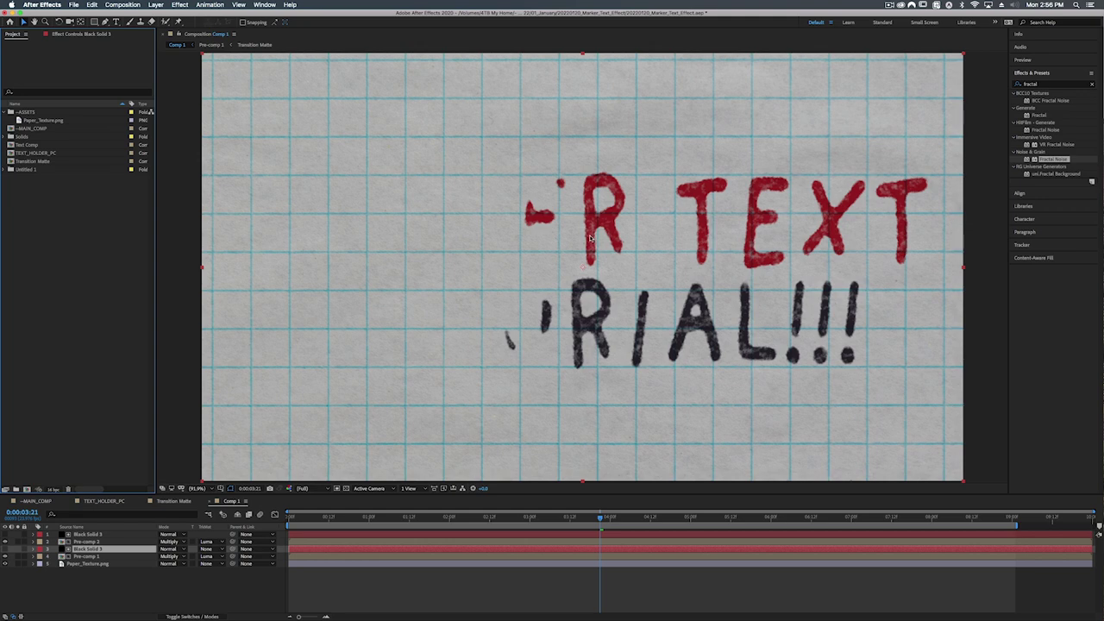
Create a new solid layer named 'Dry Spots' in MAIN_COMP
click(39, 501)
click(90, 529)
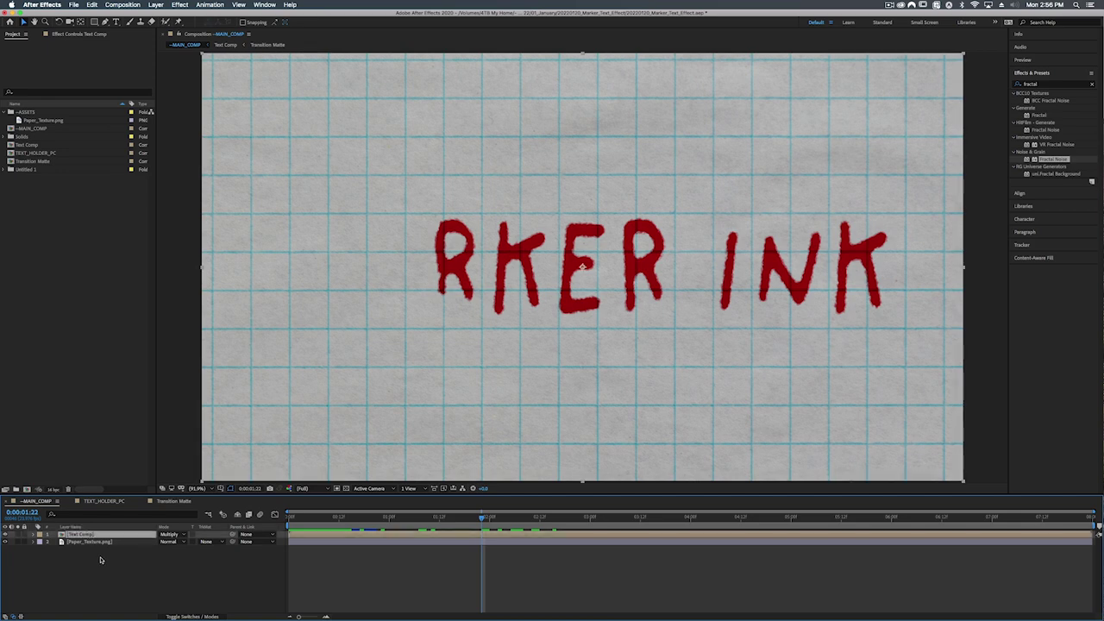
right_click(99, 559)
mouse_move(117, 526)
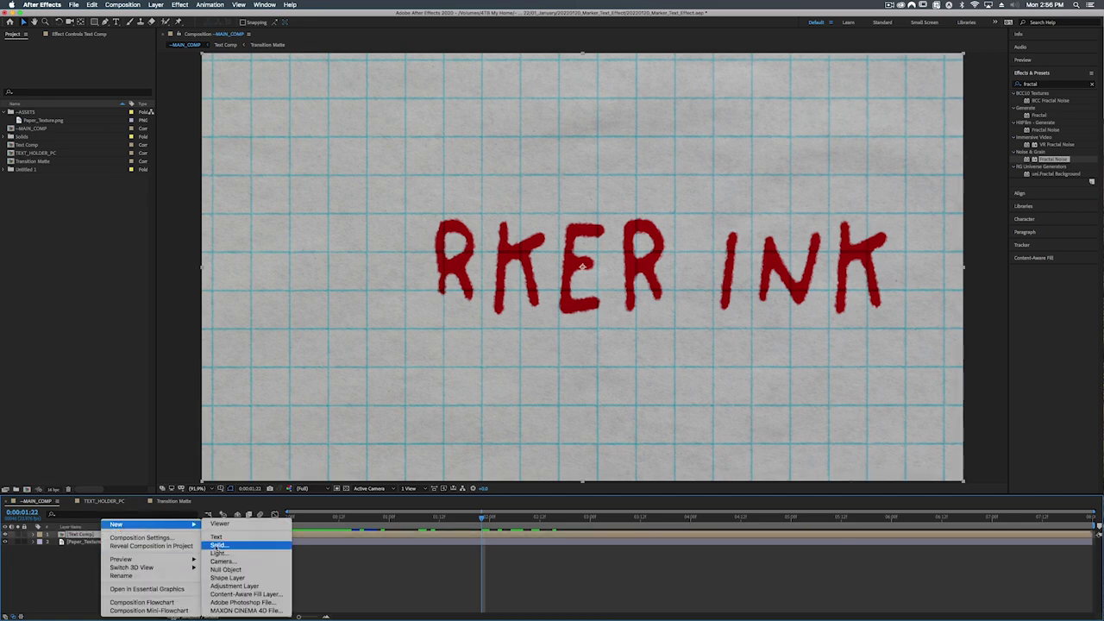
click(217, 546)
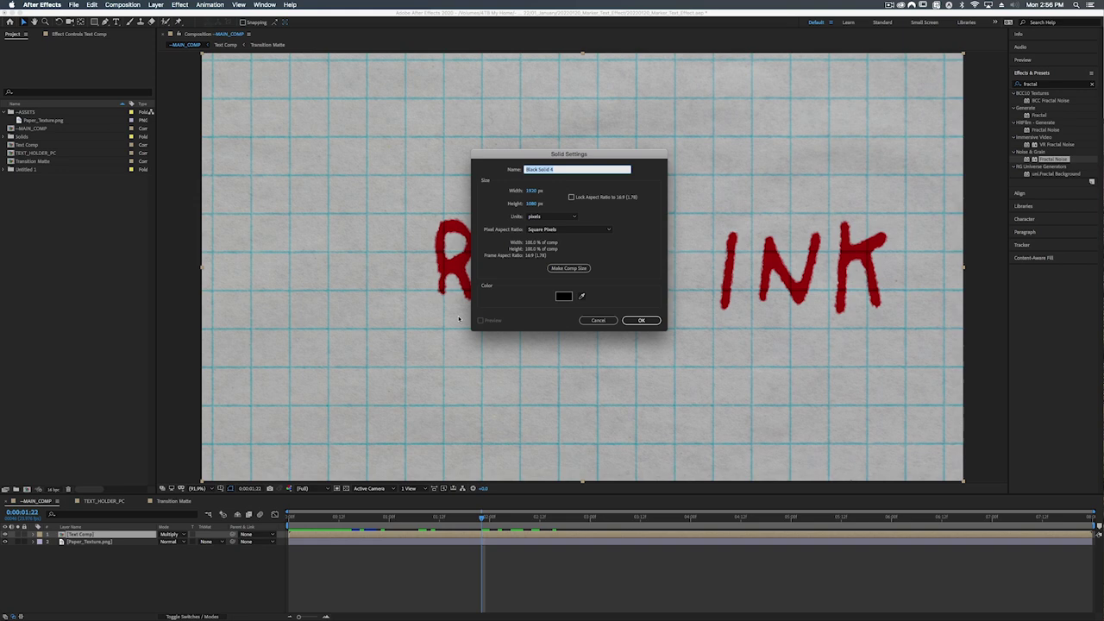
text(Dry Spots)
key(Return)
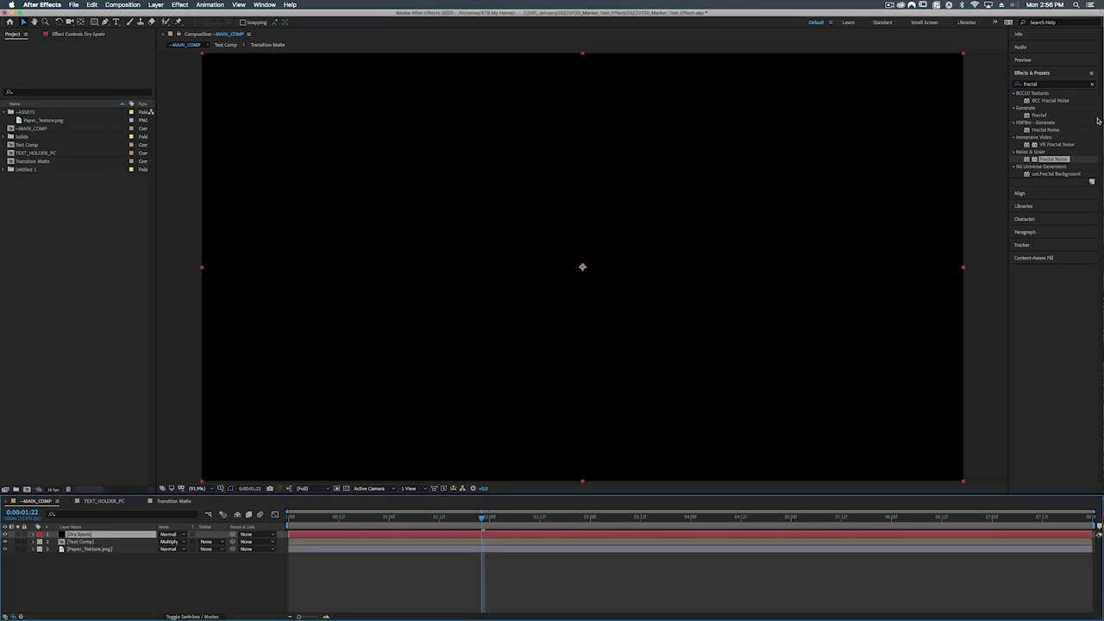
Apply Fractal Noise to Dry Spots with Contrast 208, Brightness 58 and Clip overflow
drag(1054, 159, 577, 535)
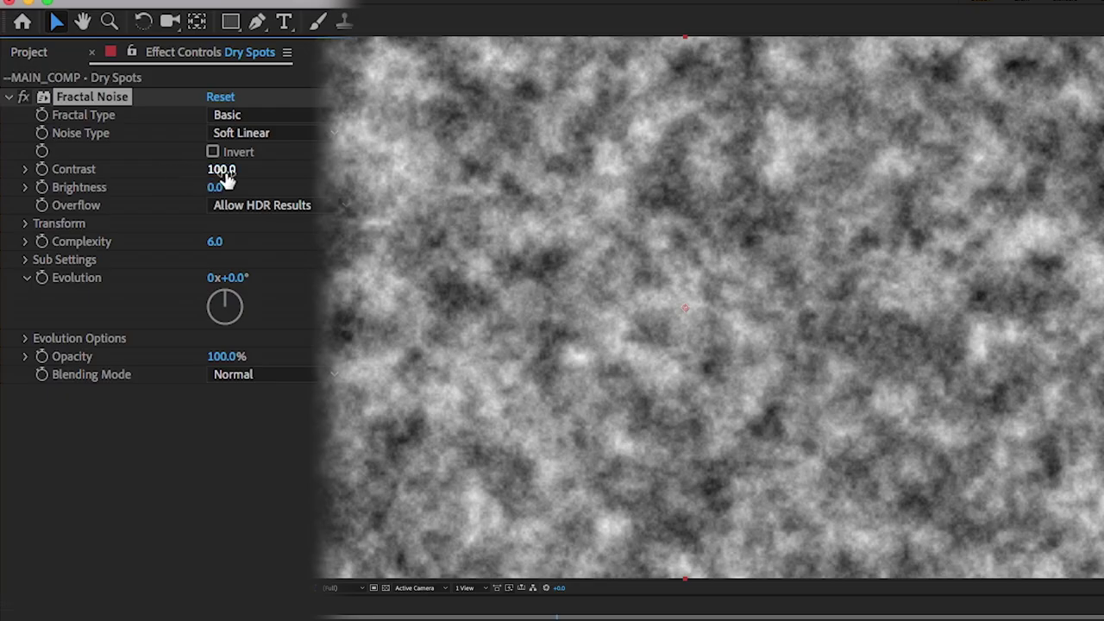
drag(219, 170, 326, 168)
drag(223, 187, 268, 180)
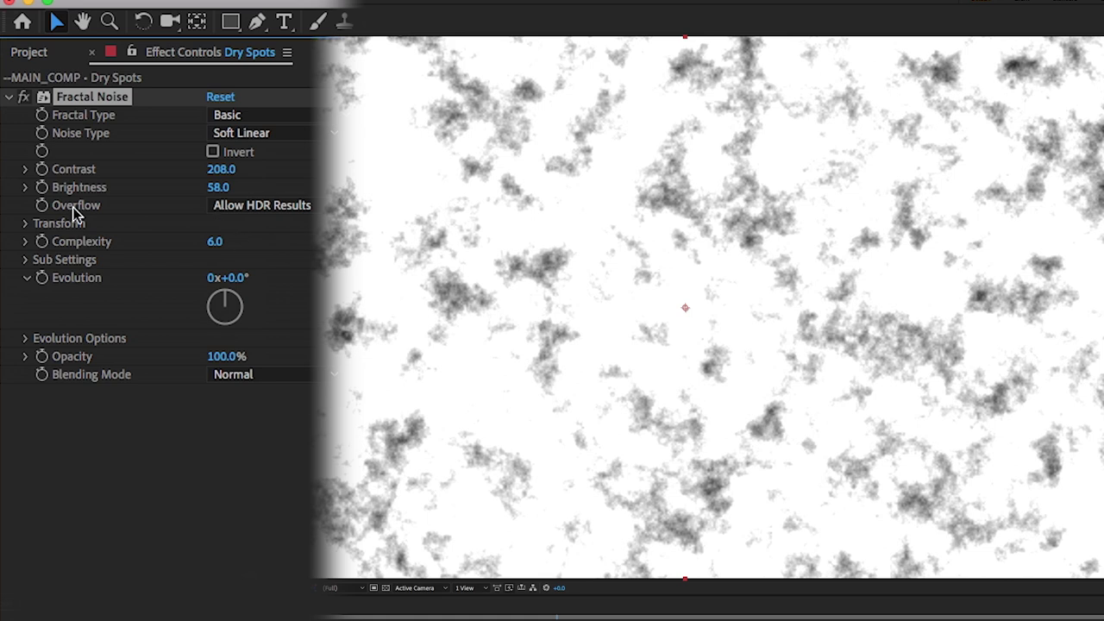
click(286, 204)
click(261, 230)
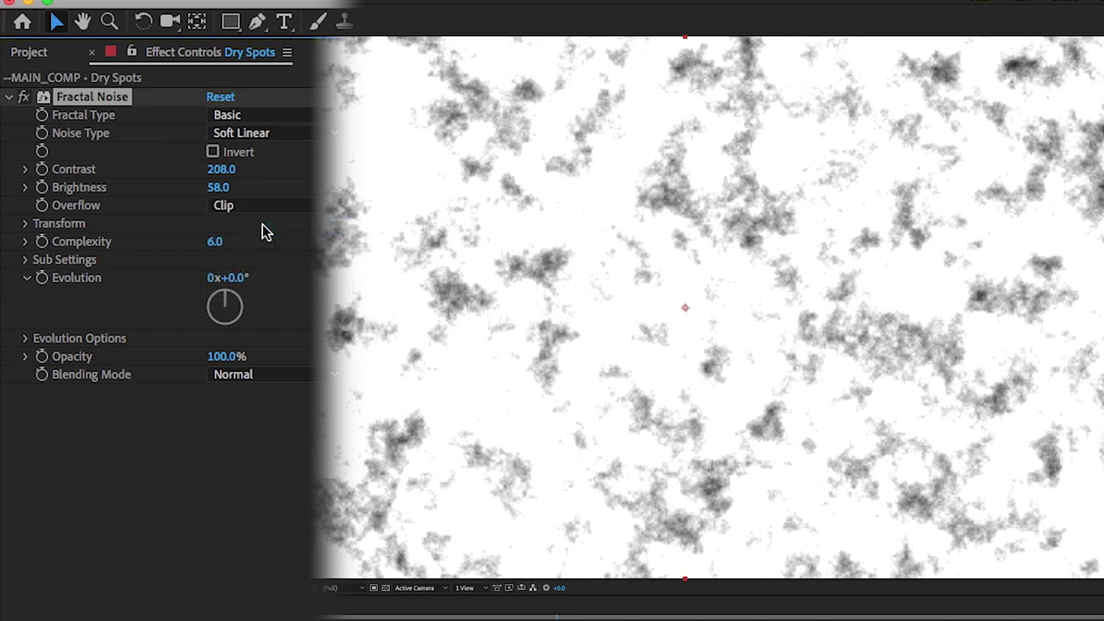
click(26, 225)
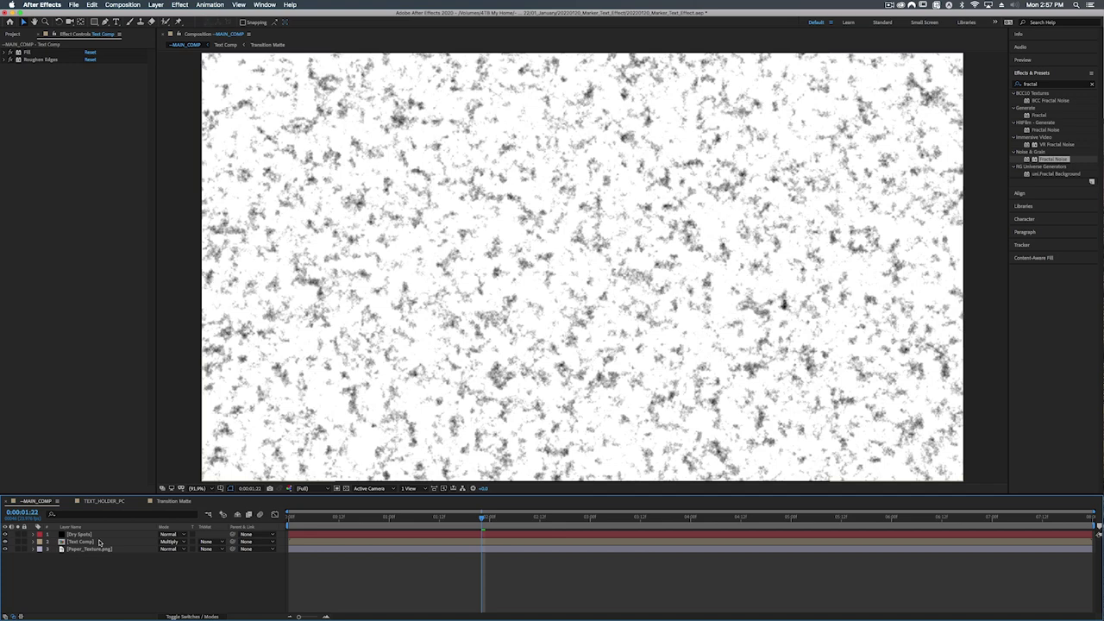
Set Text Comp's Track Matte to Luma Matte 'Dry Spots' and lower the noise Brightness to 42
click(99, 542)
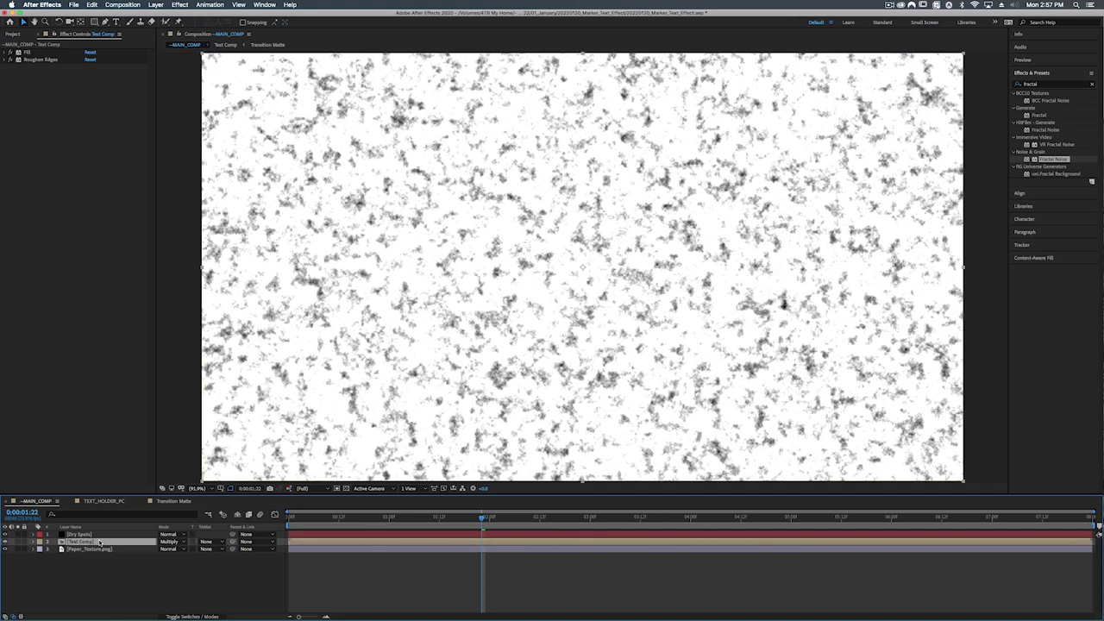
click(206, 544)
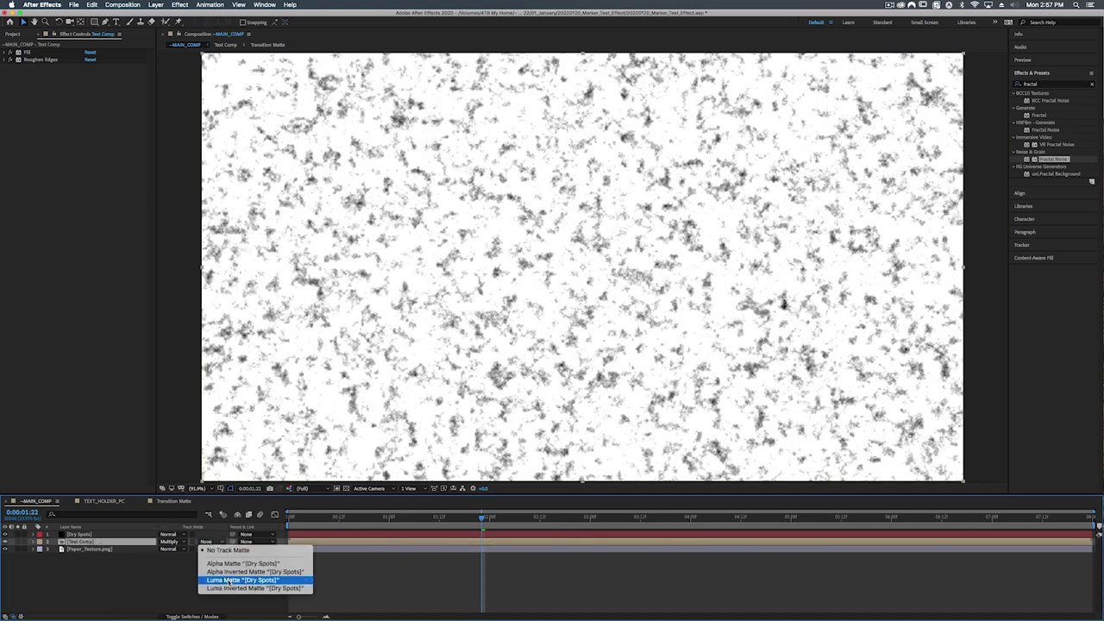
click(227, 581)
click(80, 535)
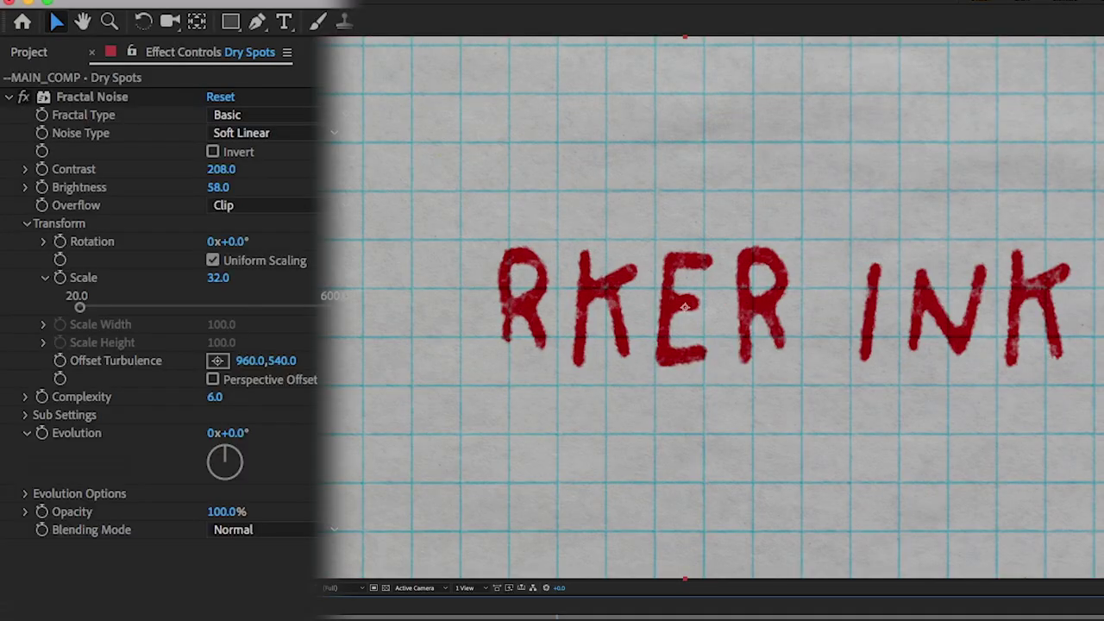
drag(218, 187, 233, 224)
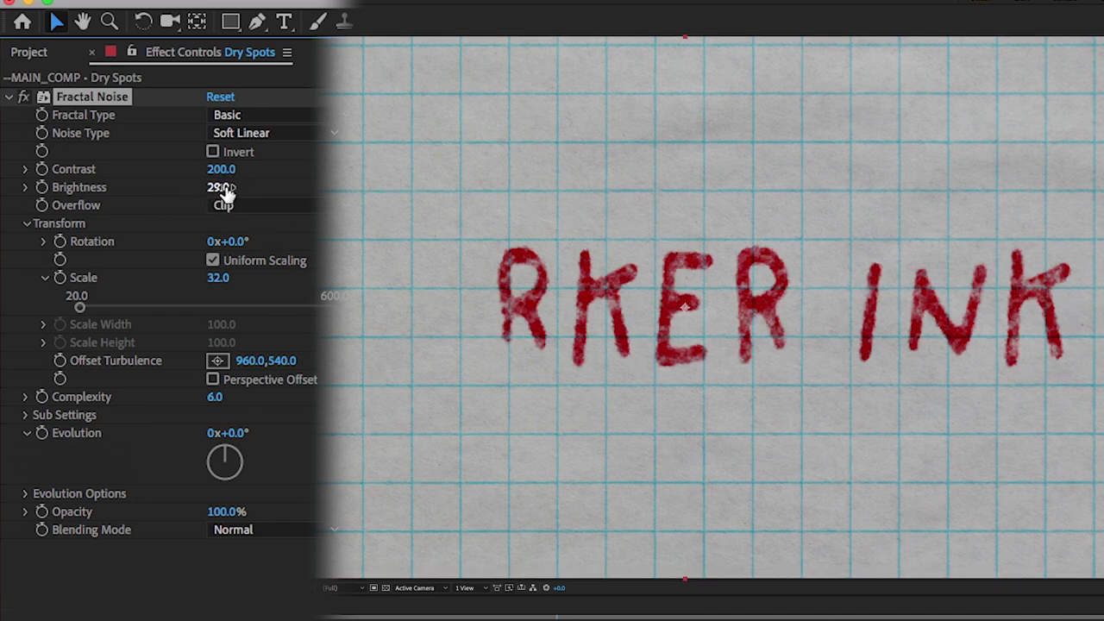
mouse_move(219, 188)
mouse_down()
mouse_move(260, 185)
mouse_move(217, 197)
mouse_move(222, 217)
mouse_up()
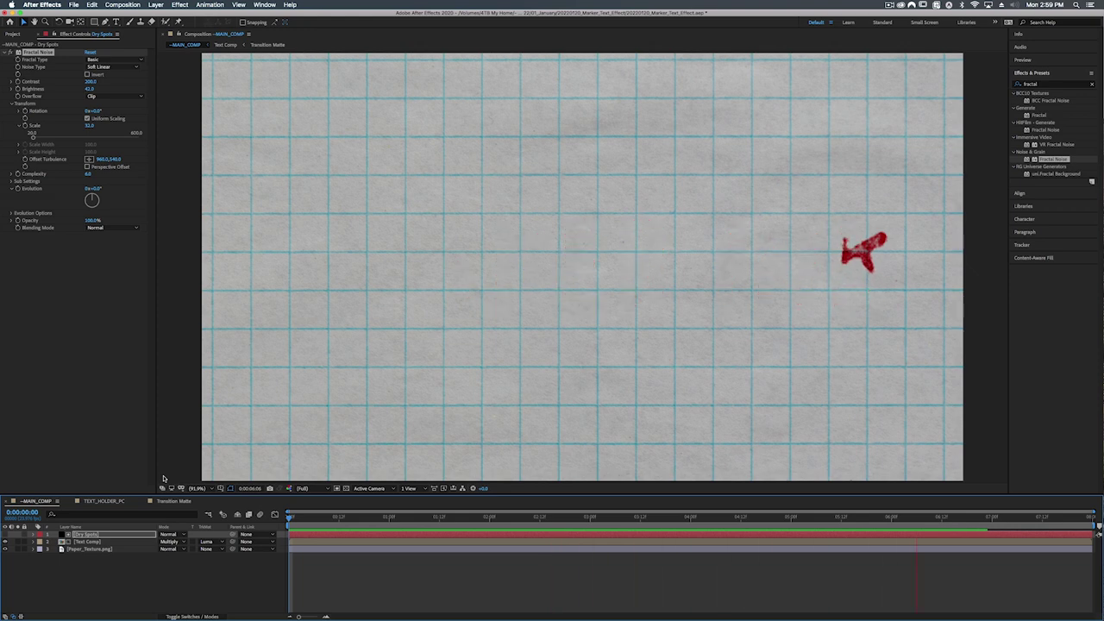
Stop the preview and rewind to the first frames of the animation
key(space)
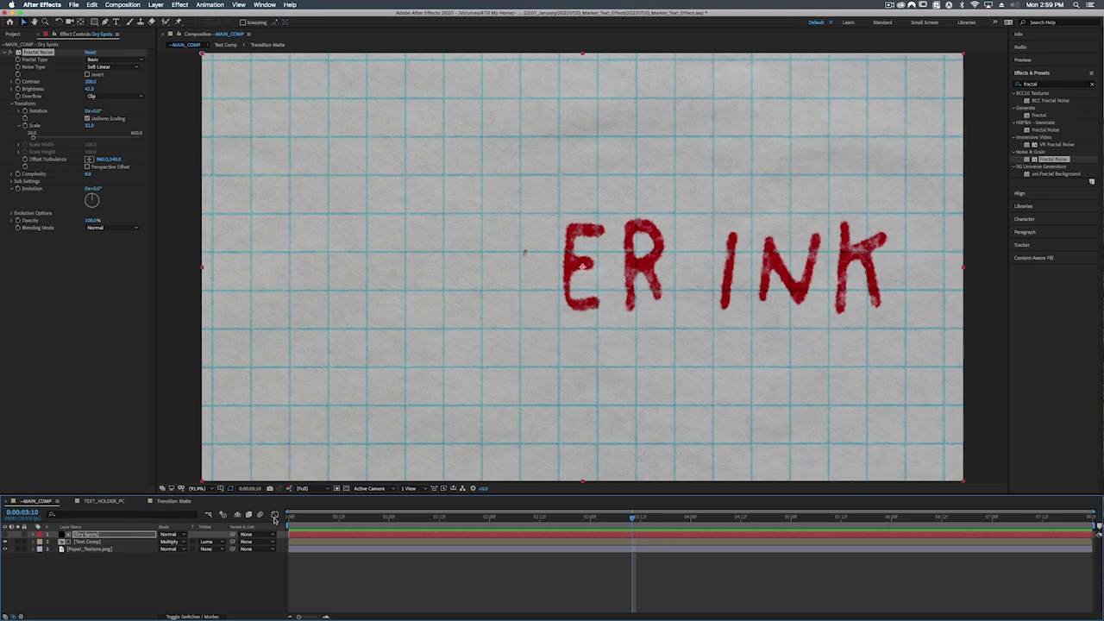
click(403, 517)
drag(403, 517, 295, 523)
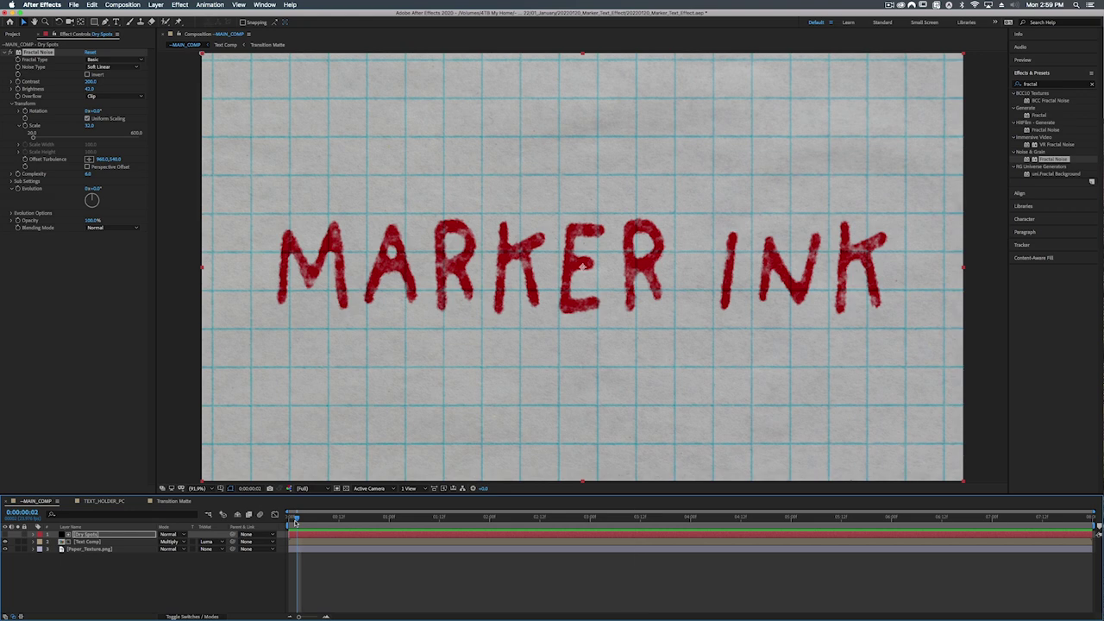
Give TEXT_HOLDER_PC an inverted luma matte inside Text Comp, then review MAIN_COMP from frame 0
double_click(89, 544)
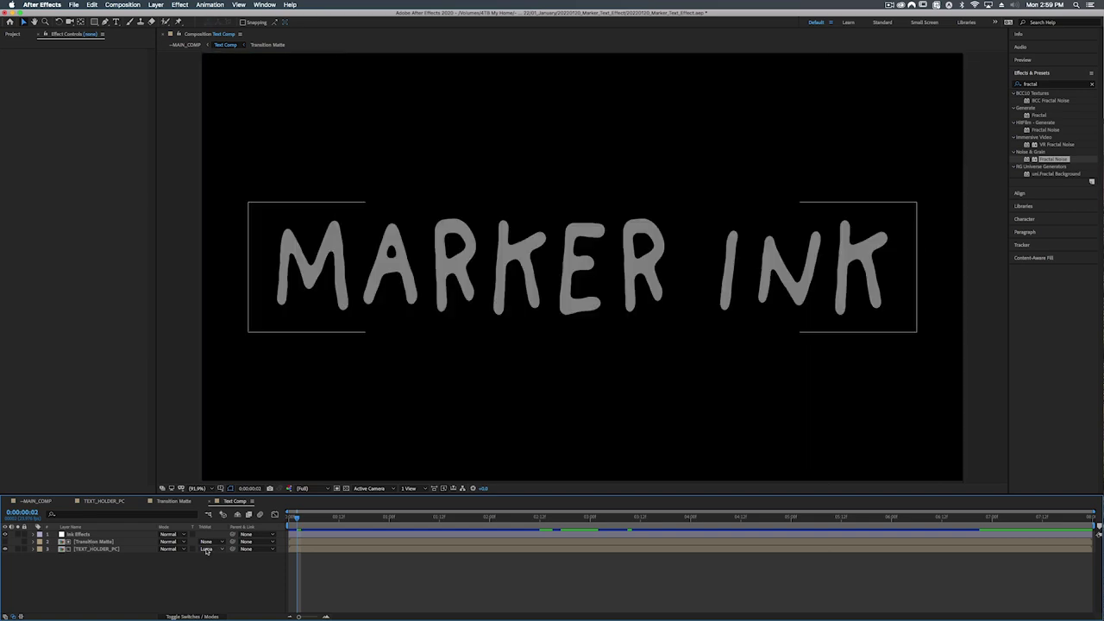
click(206, 550)
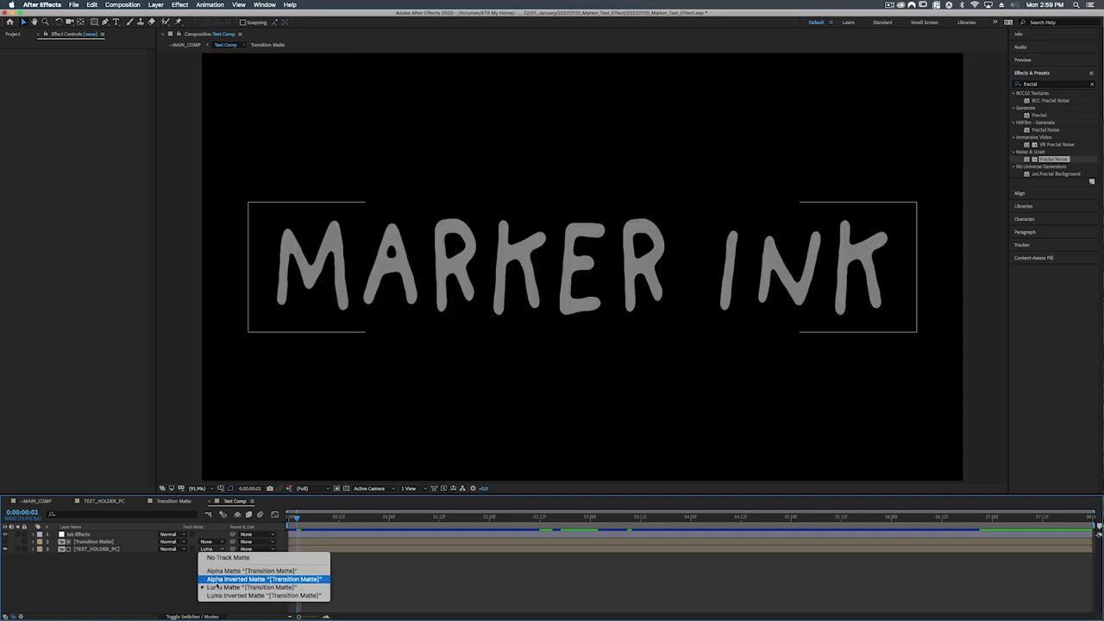
click(217, 596)
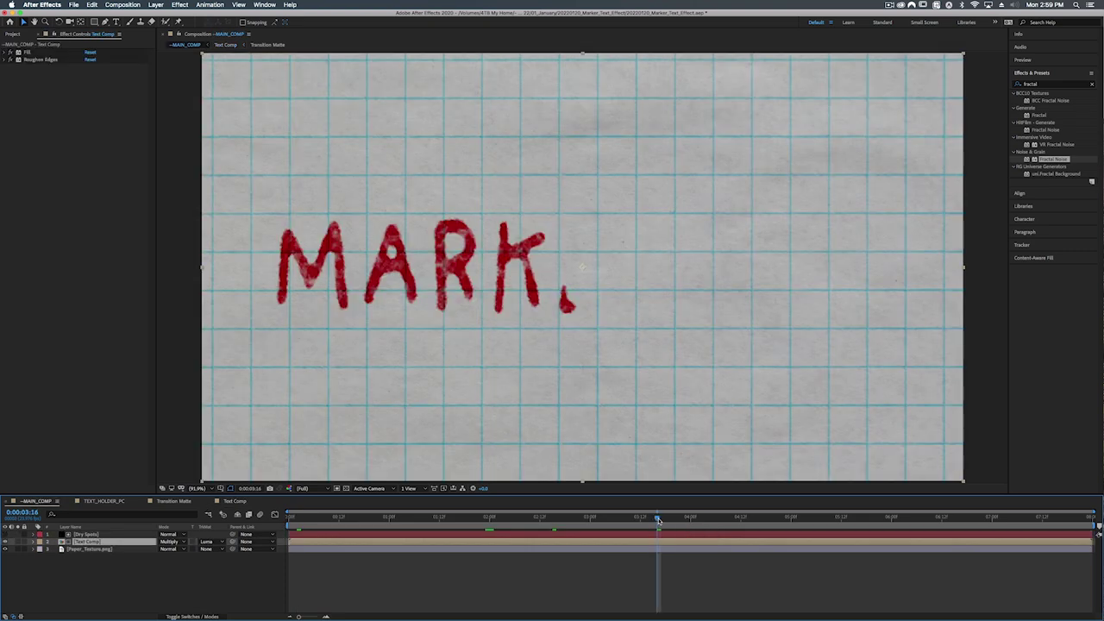
drag(659, 519, 913, 518)
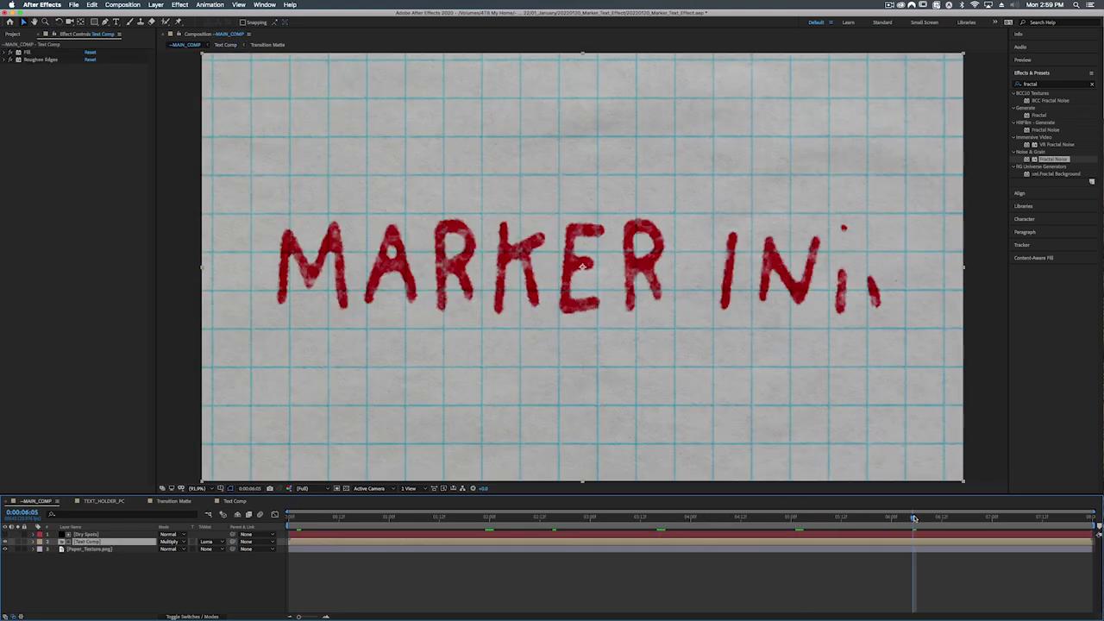
key(Home)
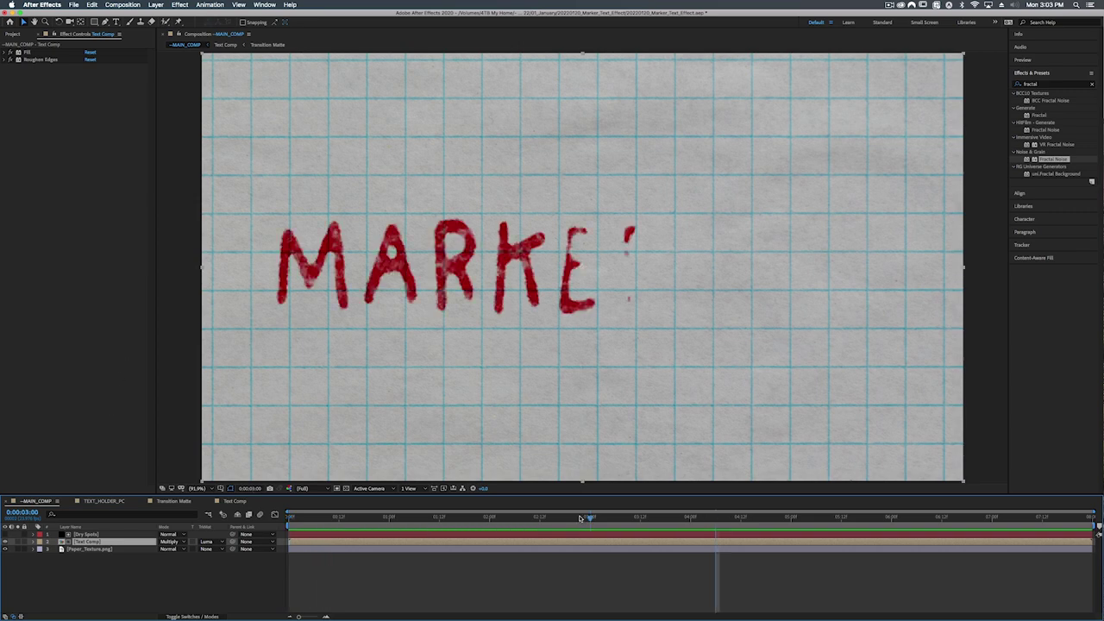
drag(592, 517, 267, 504)
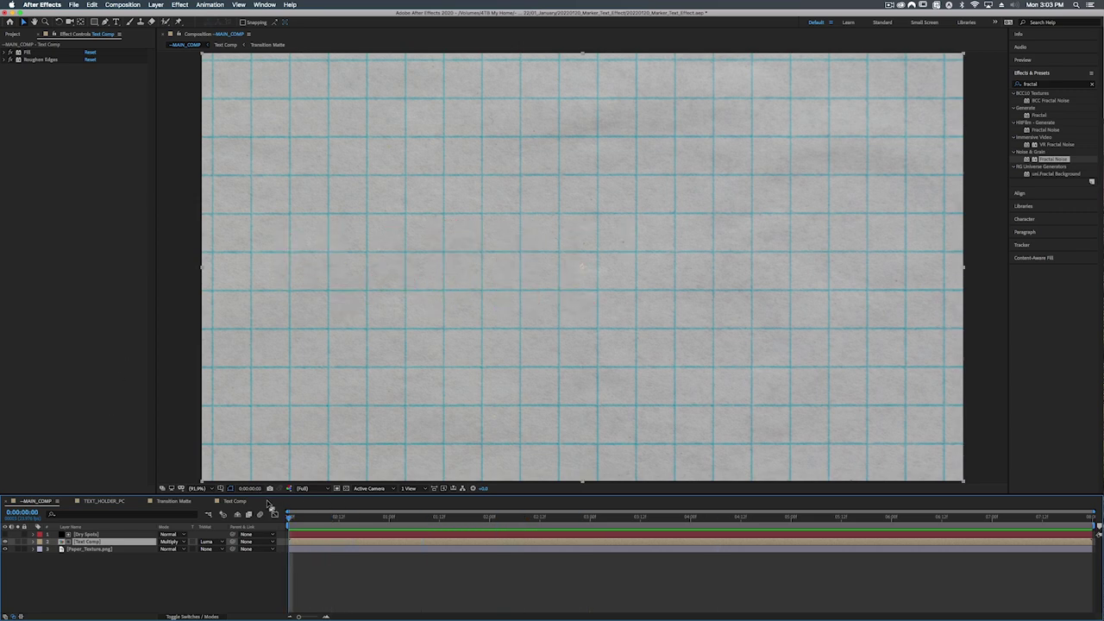
key(space)
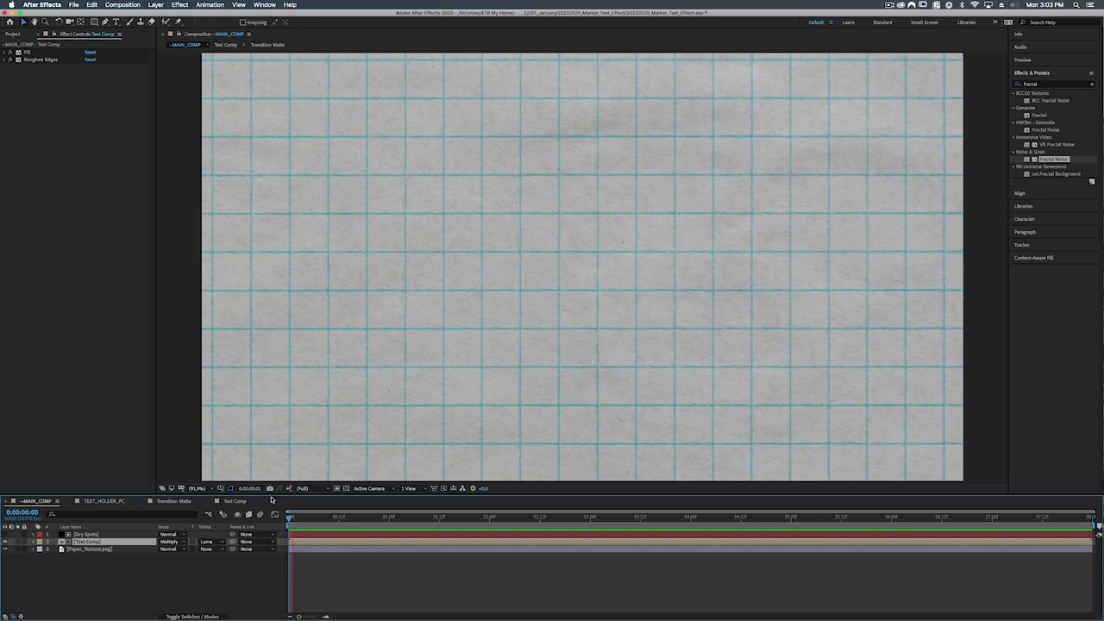